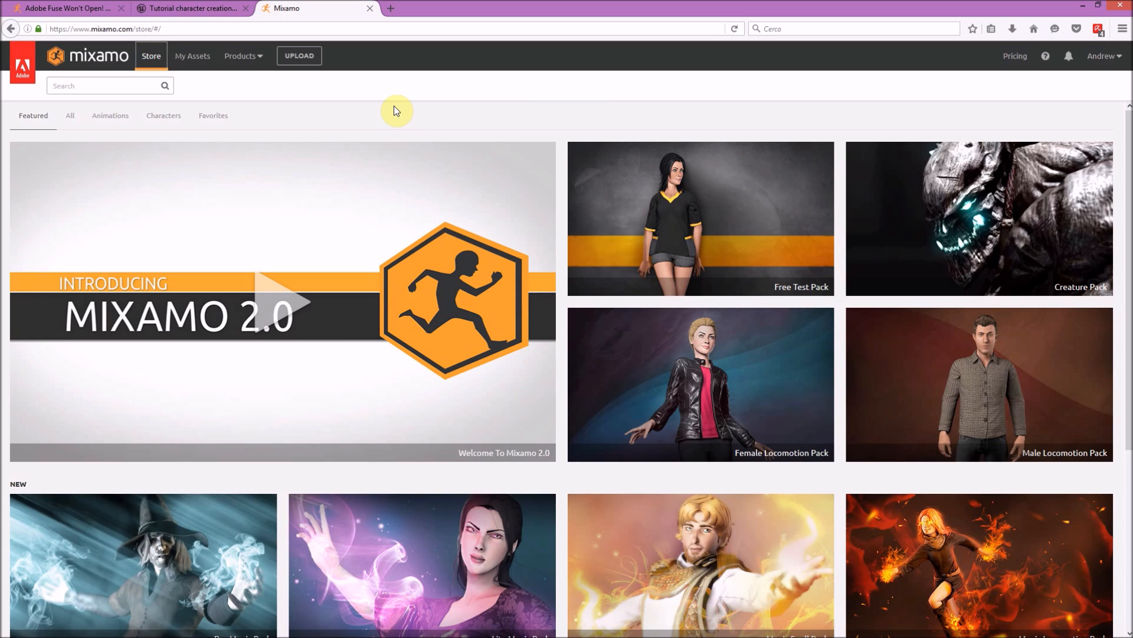
# - Queue a download of the first Eva character in My Assets as FBX with the Original Pose
pyautogui.click(253, 54)
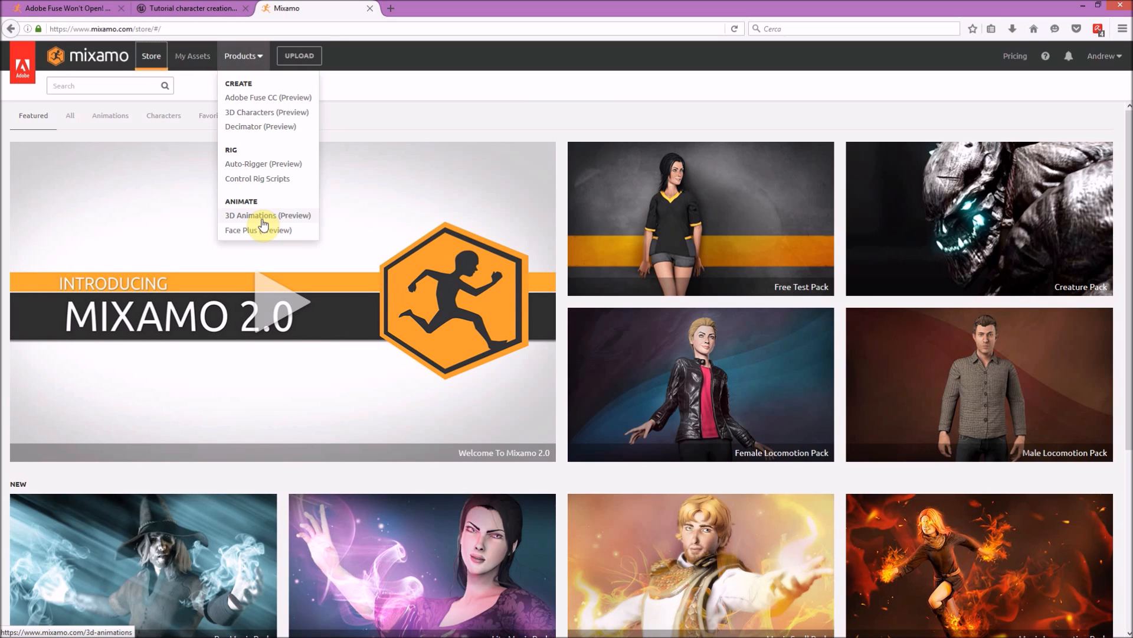
pyautogui.click(192, 64)
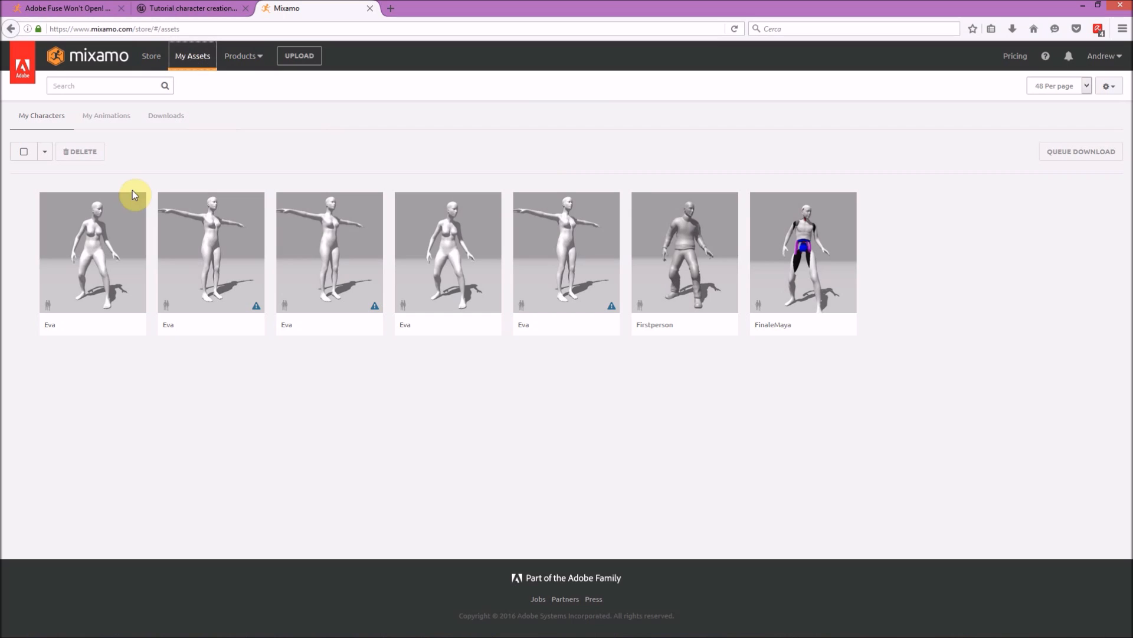
pyautogui.click(95, 269)
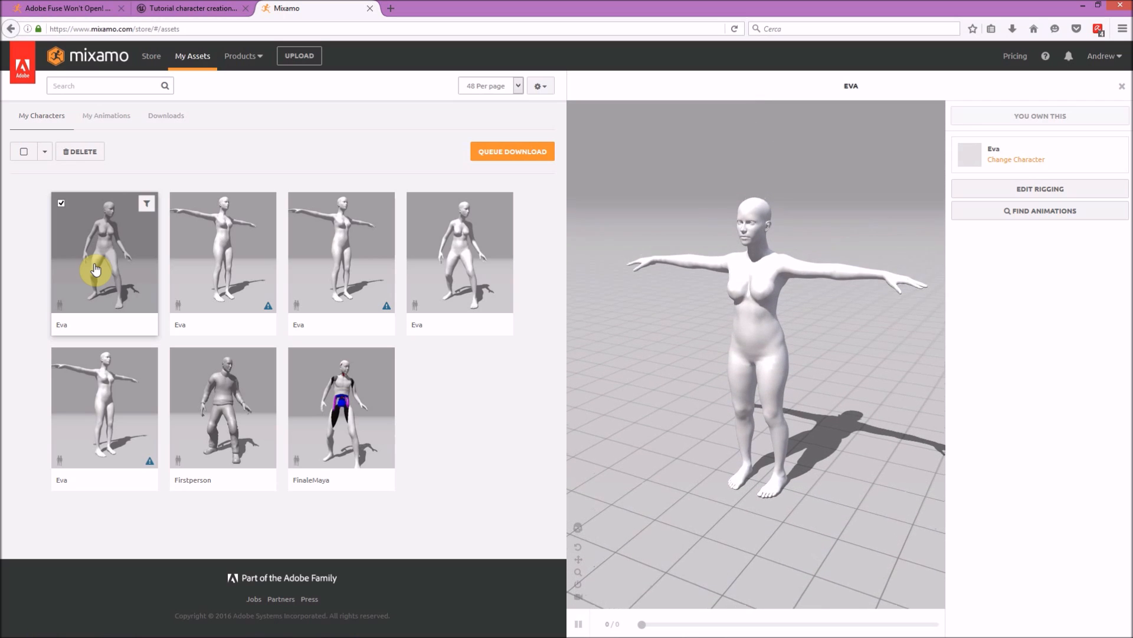
pyautogui.click(516, 156)
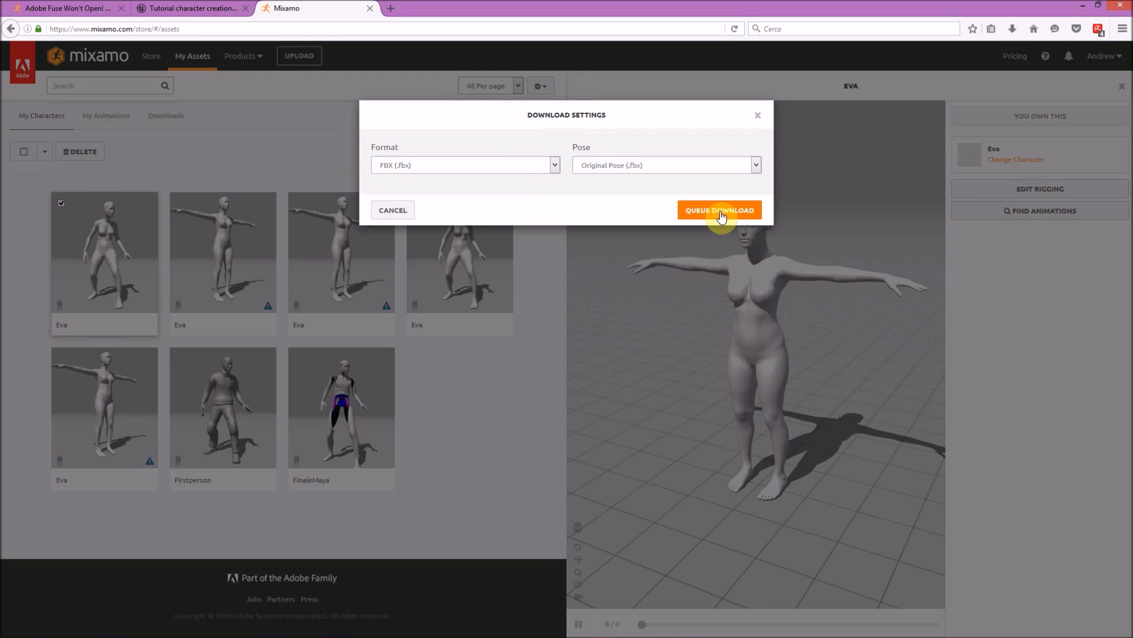
pyautogui.click(748, 168)
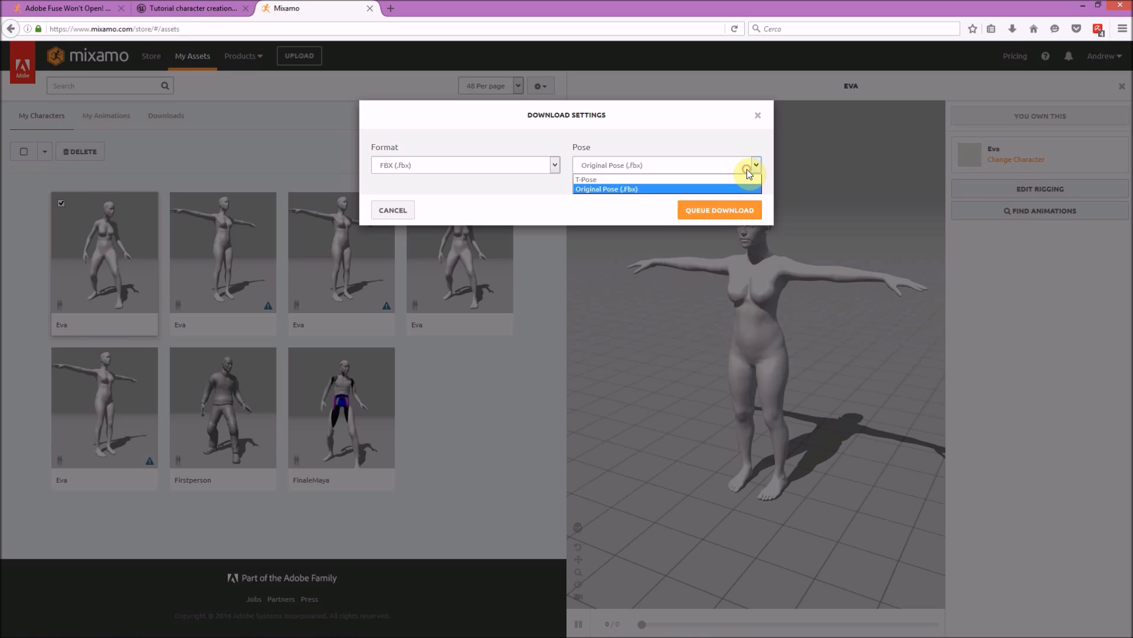
pyautogui.click(630, 189)
pyautogui.click(704, 212)
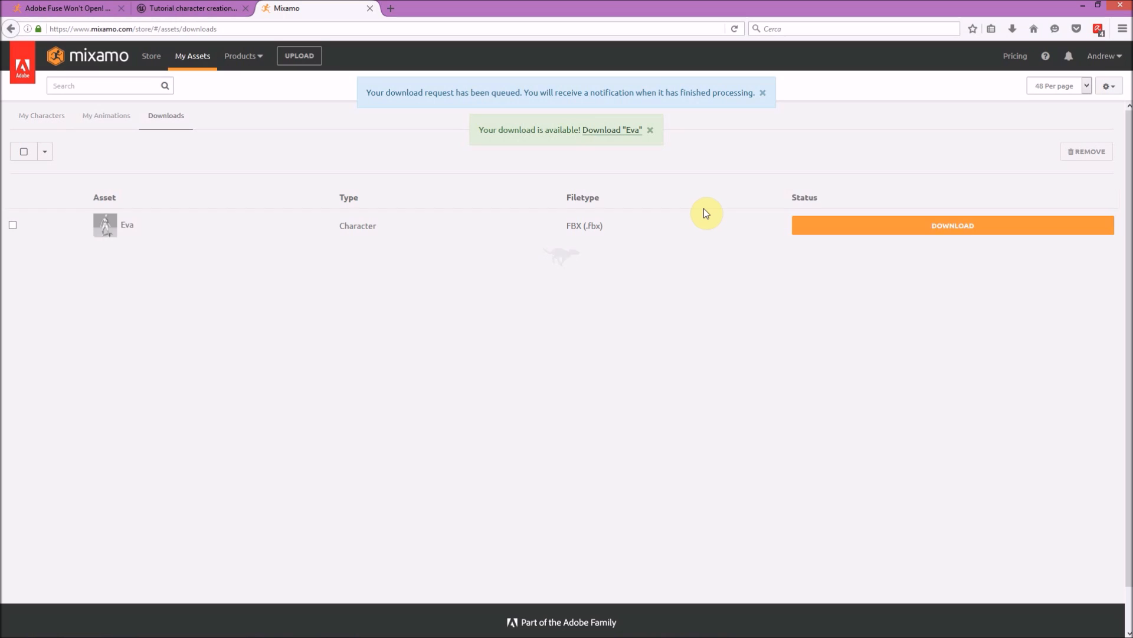
pyautogui.click(874, 231)
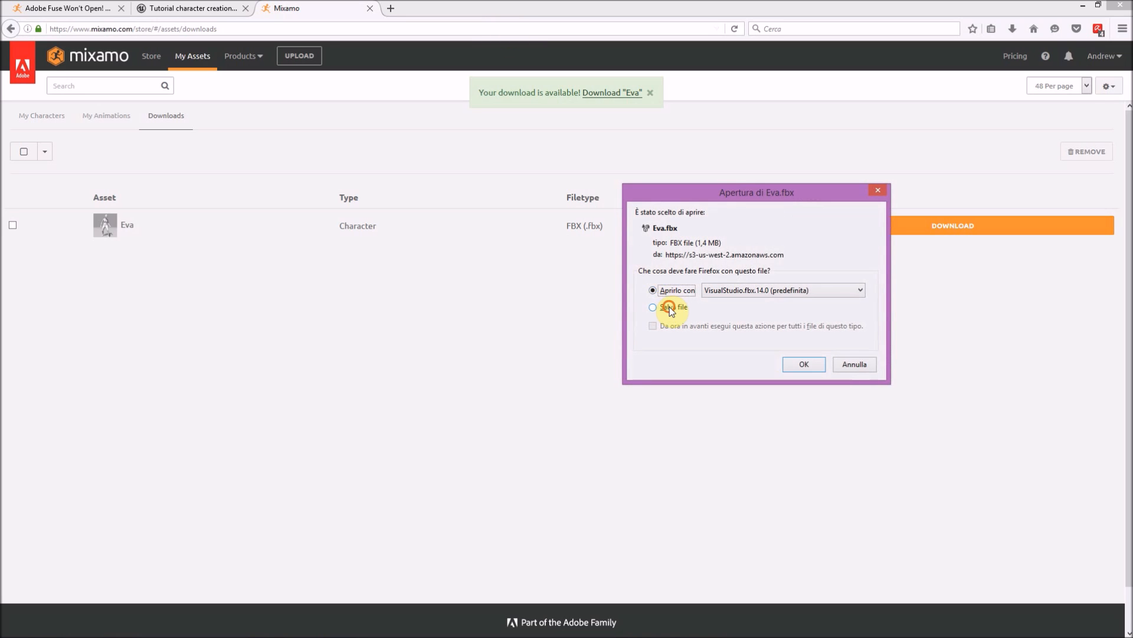
pyautogui.click(669, 307)
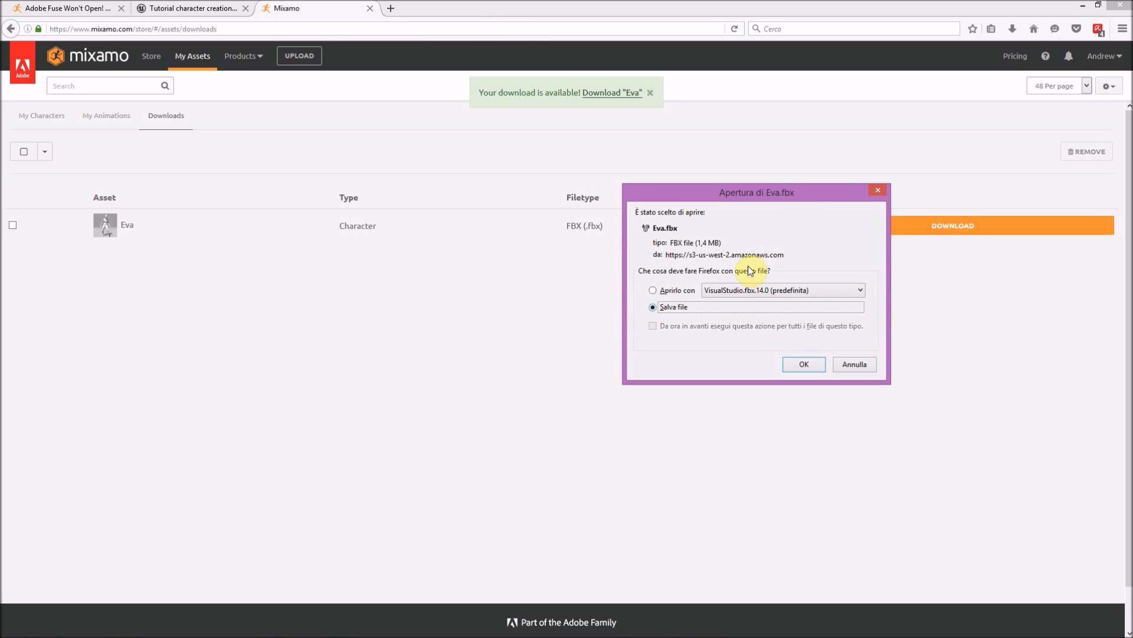
pyautogui.click(855, 364)
# - Close the Mixamo page and highlight the "morph for facial expression" item in the forum post's tutorial plan
pyautogui.hotkey('ctrl', 'w')
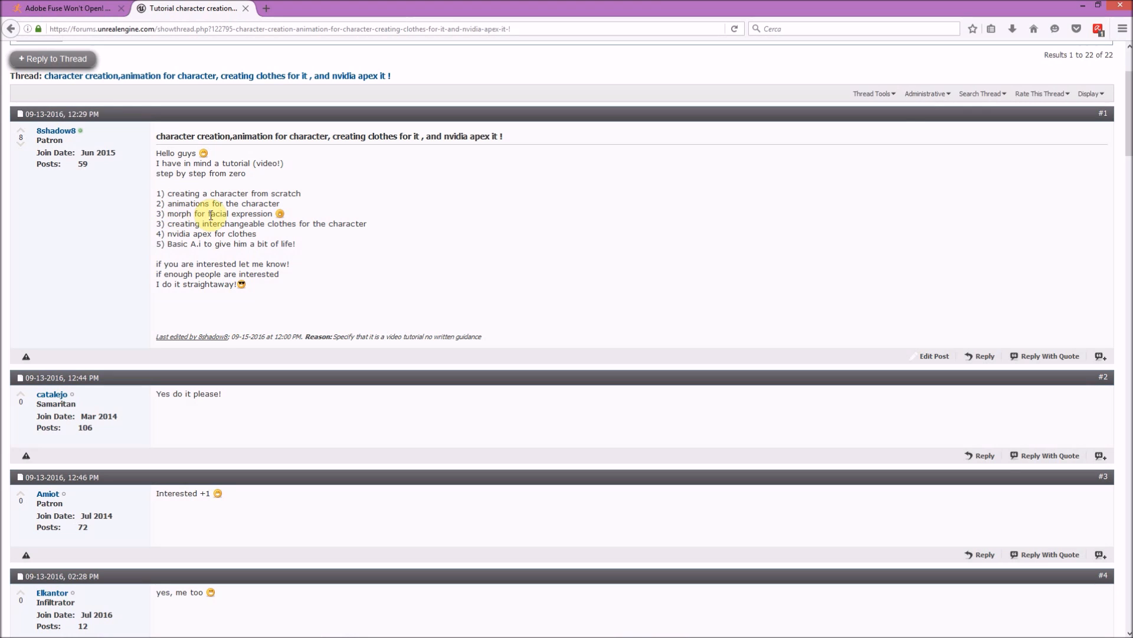
pyautogui.moveTo(271, 214); pyautogui.dragTo(176, 214)
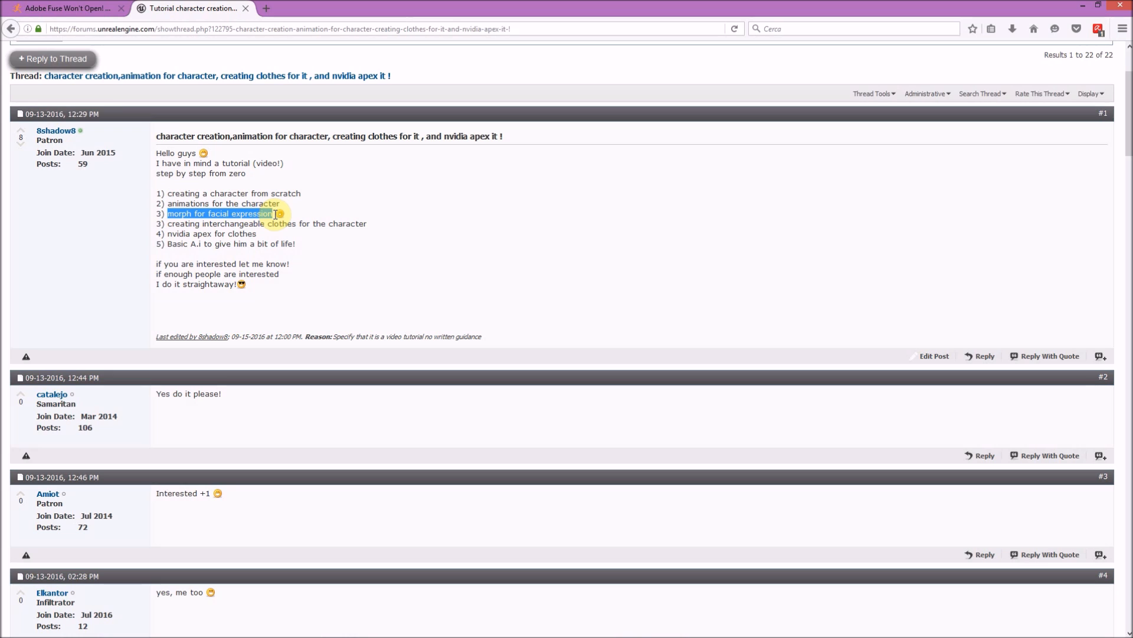
pyautogui.click(169, 225)
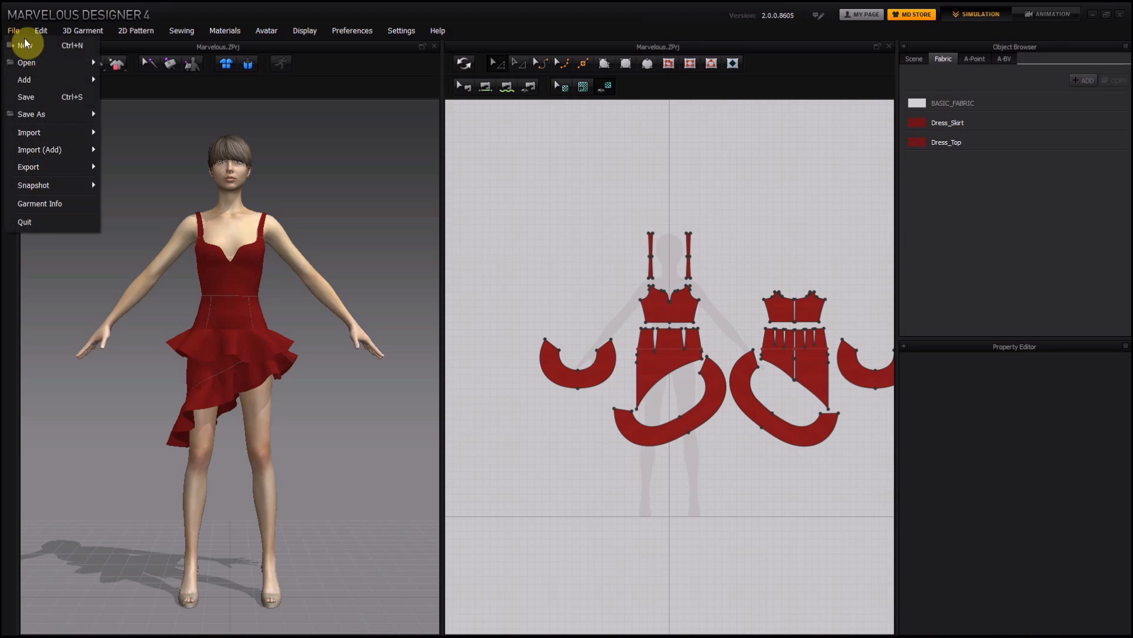
# - Switch to Marvelous Designer, start a new project and import original pose.fbx with the cm (DAZ Studio) scale
pyautogui.click(30, 44)
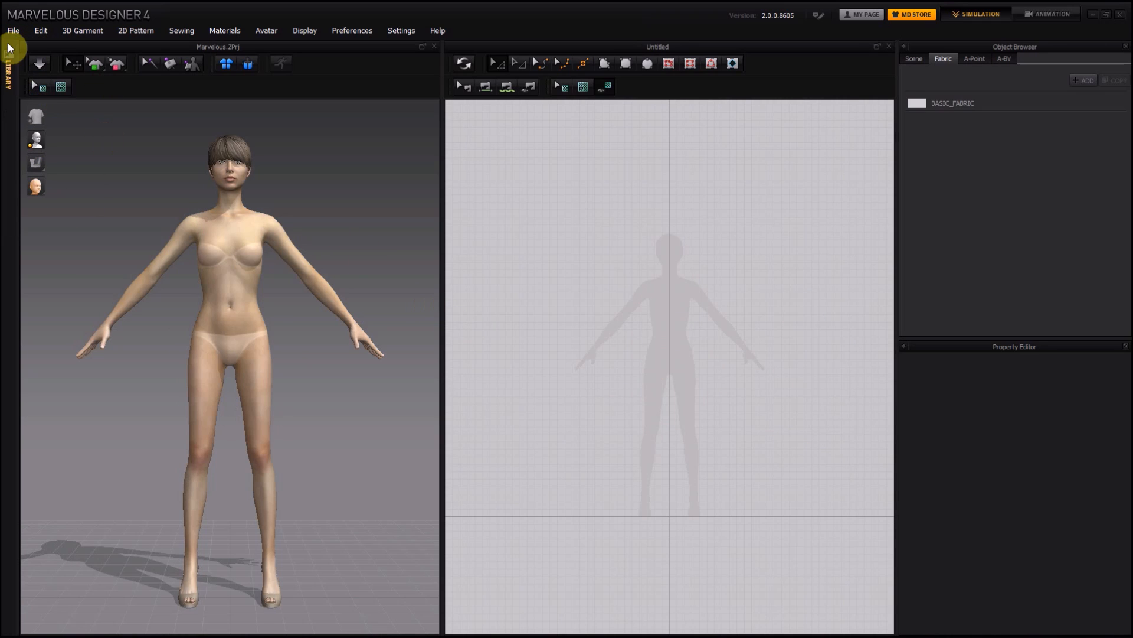
pyautogui.click(12, 31)
pyautogui.moveTo(36, 132)
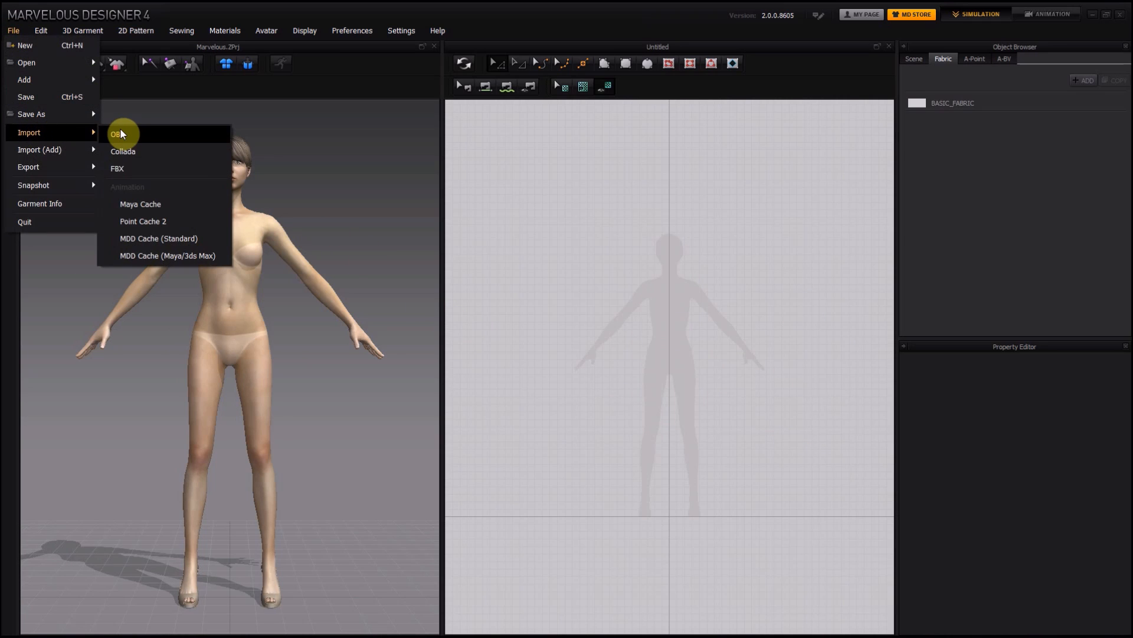
pyautogui.click(162, 178)
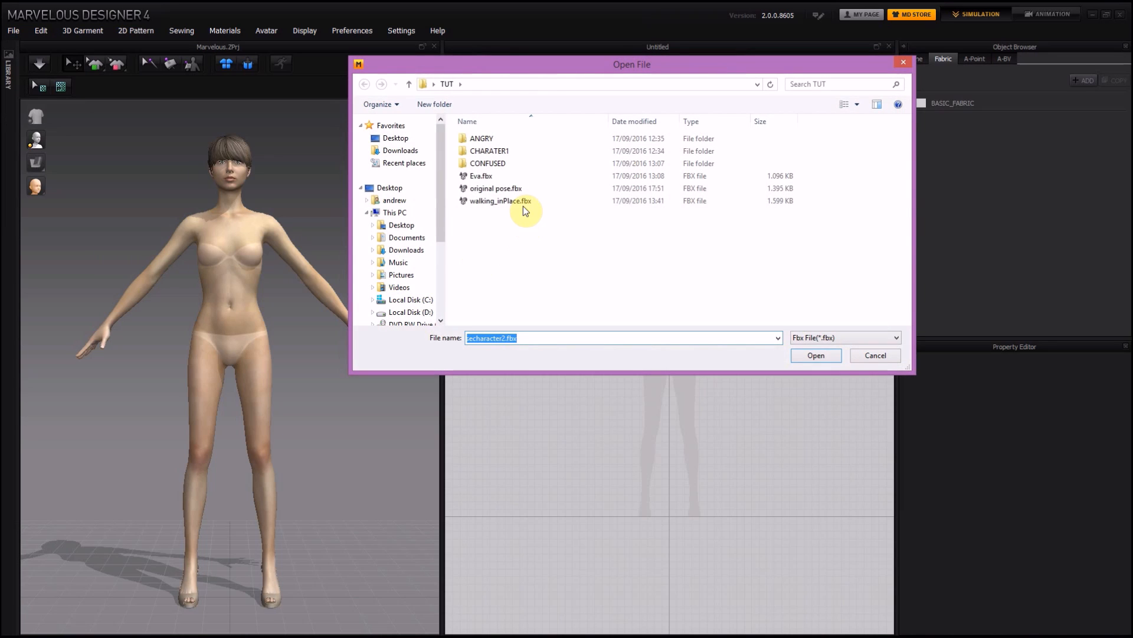
pyautogui.click(543, 189)
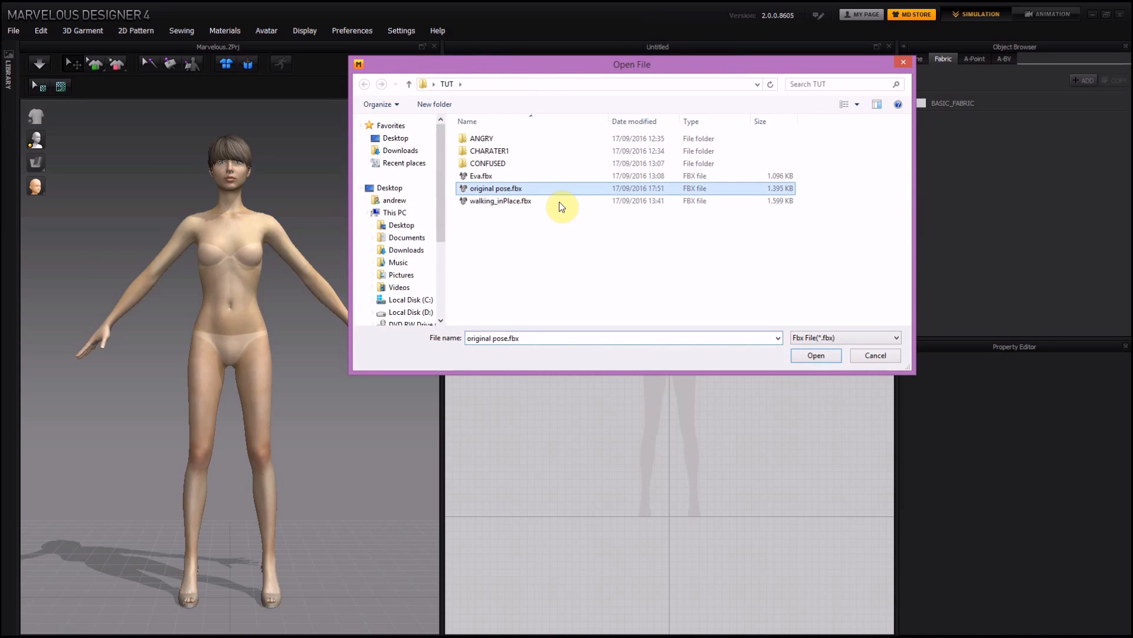
pyautogui.click(814, 356)
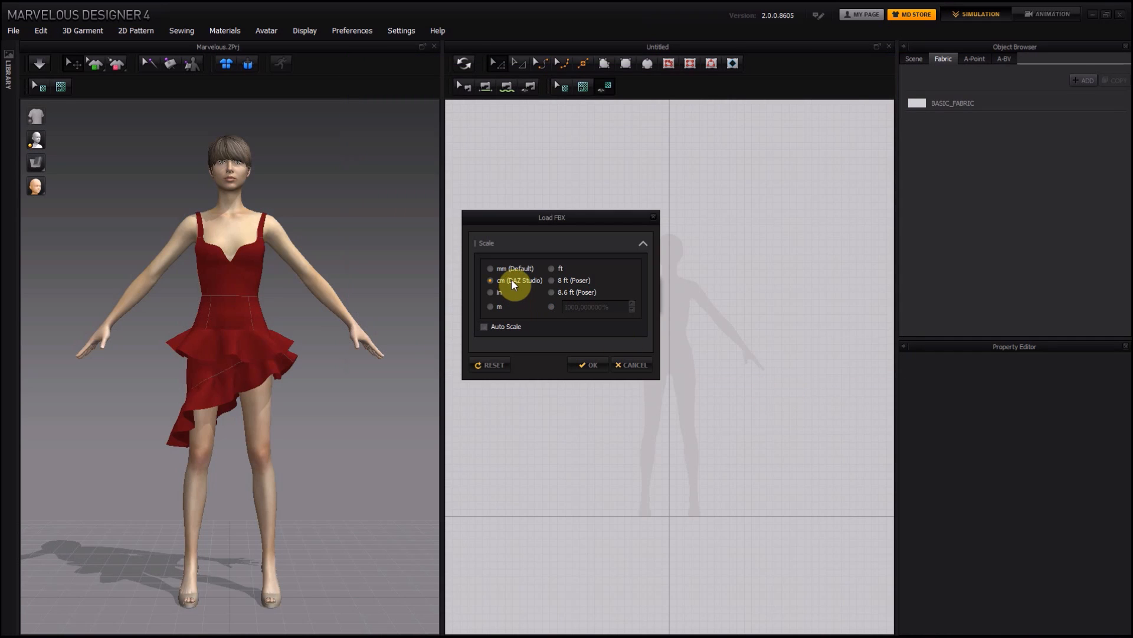
pyautogui.click(591, 365)
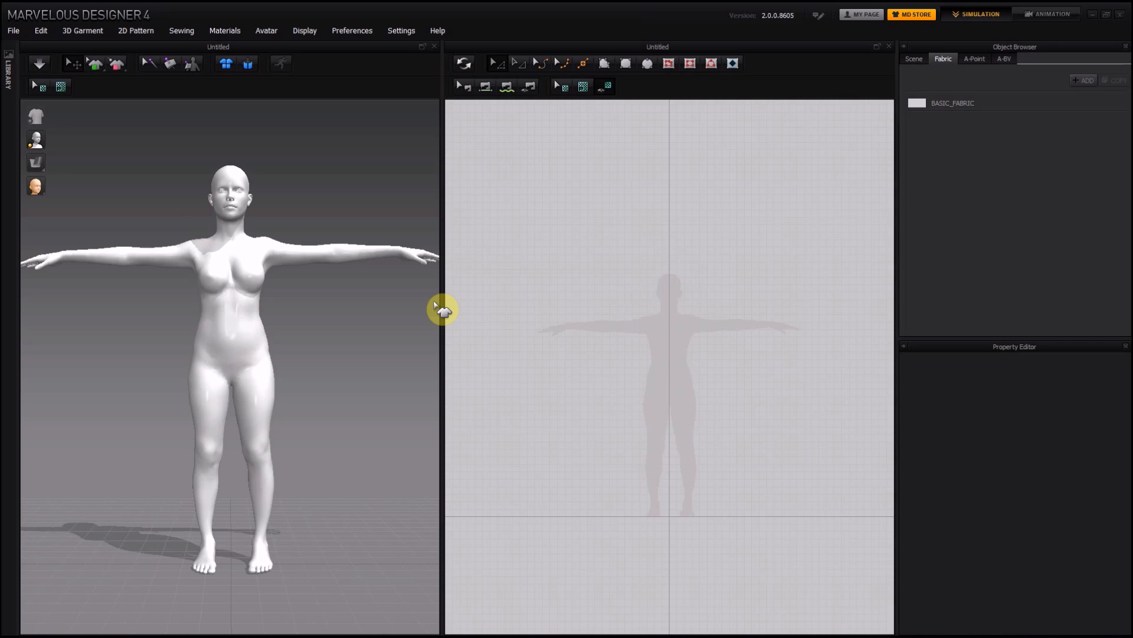
# - Draw a rectangular waistband pattern about 401 by 45 mm across the avatar's hips and synchronize it to the 3D view
pyautogui.moveTo(347, 304); pyautogui.dragTo(316, 298, button='right')
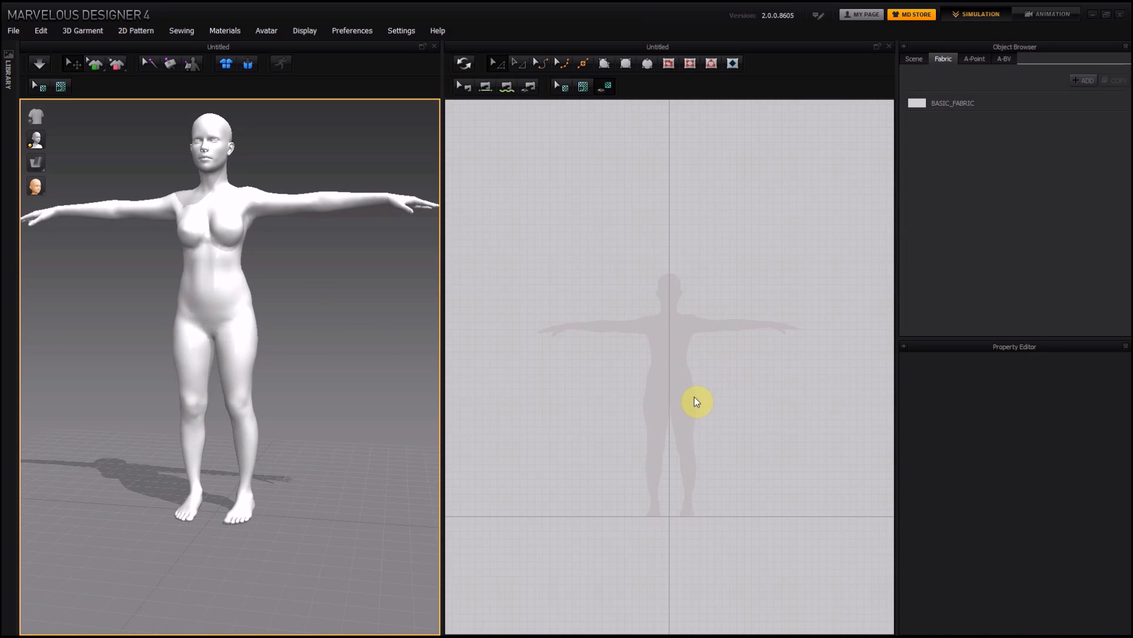
pyautogui.scroll(3, 708, 390)
pyautogui.scroll(3, 708, 333)
pyautogui.scroll(-1, 657, 258)
pyautogui.click(666, 316)
pyautogui.moveTo(665, 317); pyautogui.dragTo(573, 227, button='middle')
pyautogui.click(629, 67)
pyautogui.moveTo(566, 279); pyautogui.dragTo(722, 298)
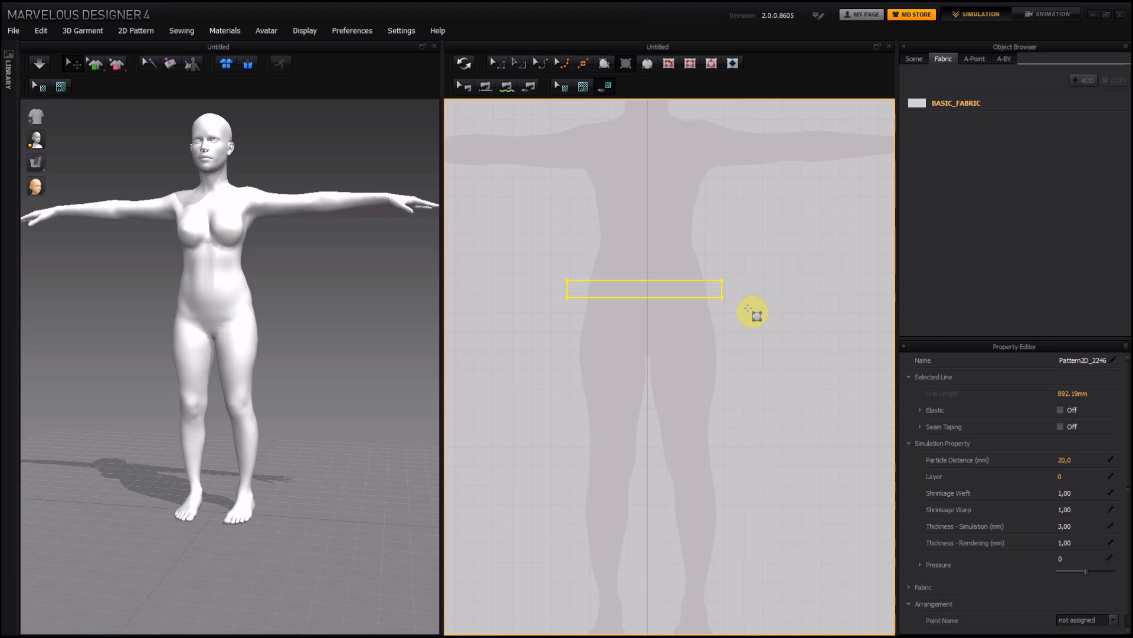
pyautogui.click(465, 64)
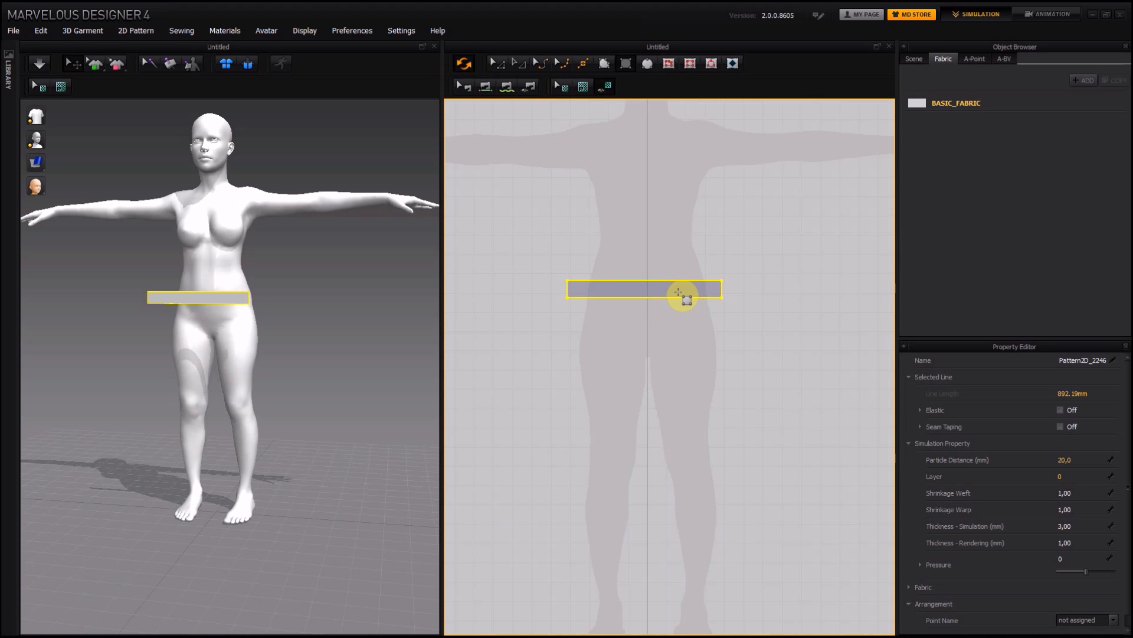
# - Paste a copy of the waistband pattern beside the original and move it behind the avatar's waist in 3D
pyautogui.hotkey('ctrl', 'v')
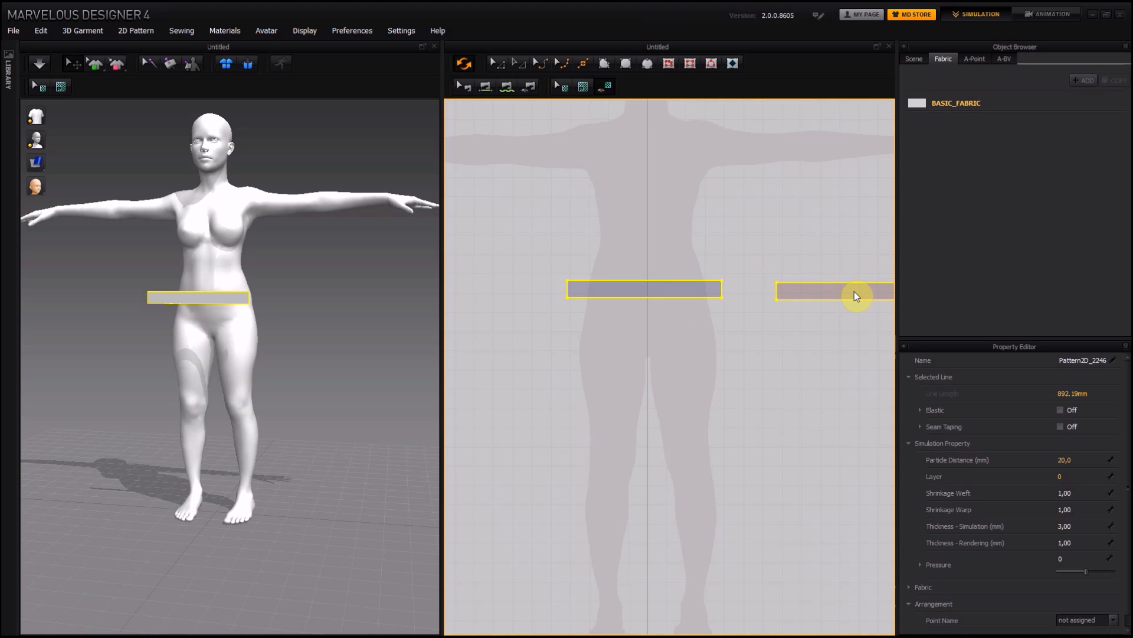
pyautogui.click(856, 294)
pyautogui.moveTo(316, 357); pyautogui.dragTo(165, 326, button='right')
pyautogui.click(199, 324)
pyautogui.moveTo(164, 329); pyautogui.dragTo(158, 300)
pyautogui.moveTo(158, 300); pyautogui.dragTo(240, 363, button='right')
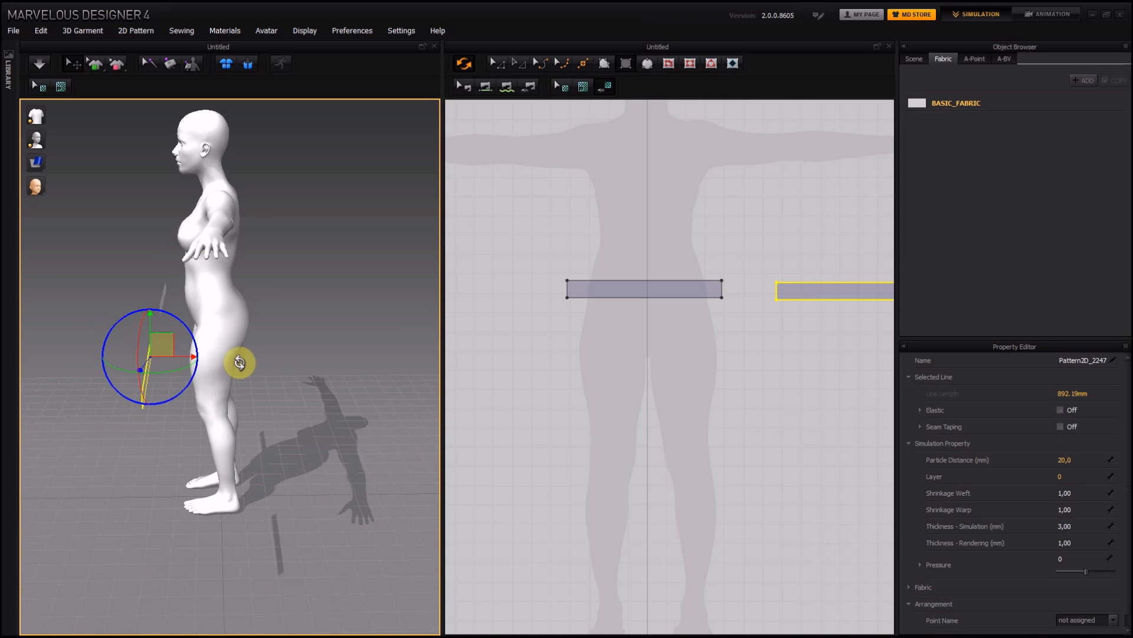
pyautogui.moveTo(189, 355); pyautogui.dragTo(304, 358)
pyautogui.moveTo(312, 304); pyautogui.dragTo(124, 317, button='right')
pyautogui.moveTo(81, 303); pyautogui.dragTo(274, 329)
pyautogui.moveTo(273, 328); pyautogui.dragTo(318, 295, button='right')
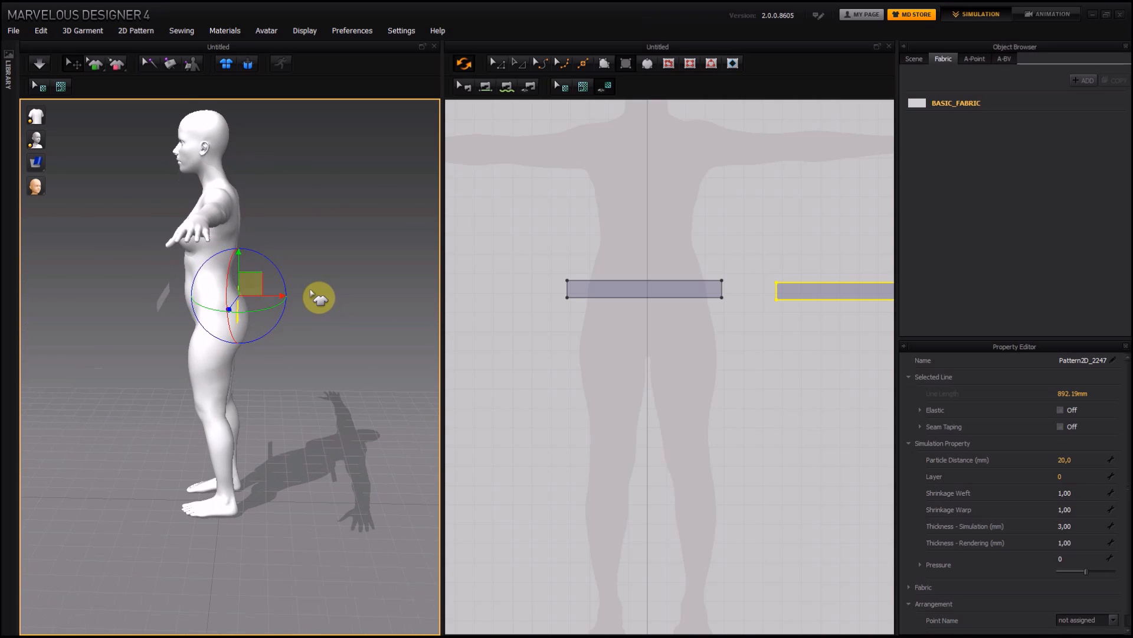
# - Raise the back waistband and bring it closer to the body, and lift the front waistband to match
pyautogui.moveTo(253, 242); pyautogui.dragTo(256, 235)
pyautogui.moveTo(247, 274); pyautogui.dragTo(266, 261, button='right')
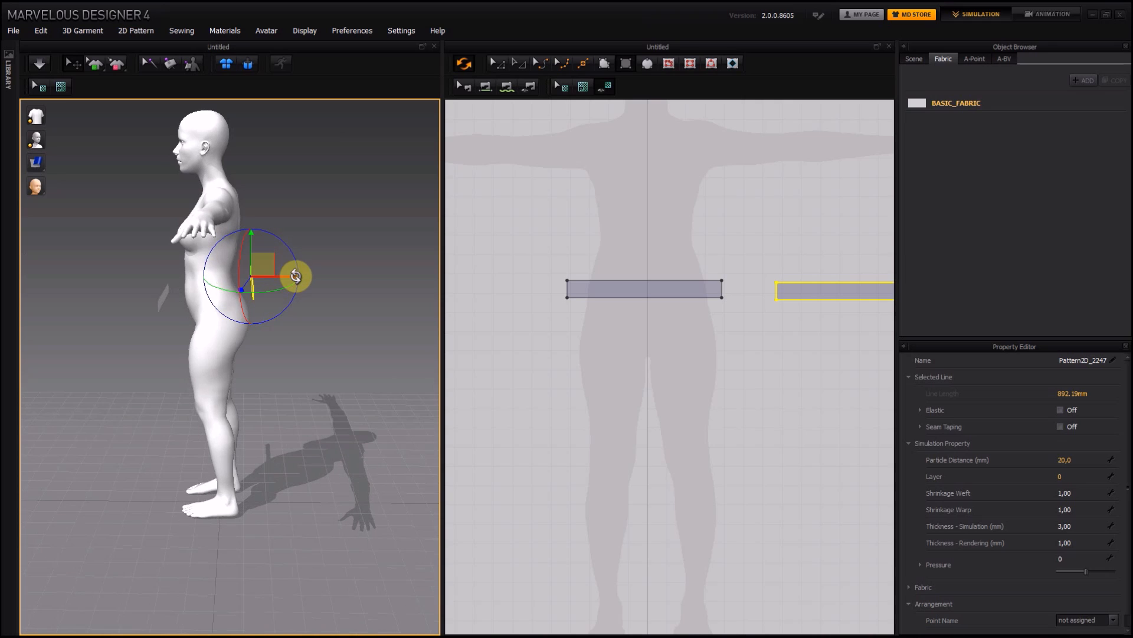
pyautogui.moveTo(294, 272); pyautogui.dragTo(281, 273)
pyautogui.moveTo(324, 339); pyautogui.dragTo(164, 277, button='right')
pyautogui.click(161, 299)
pyautogui.moveTo(165, 258); pyautogui.dragTo(167, 244)
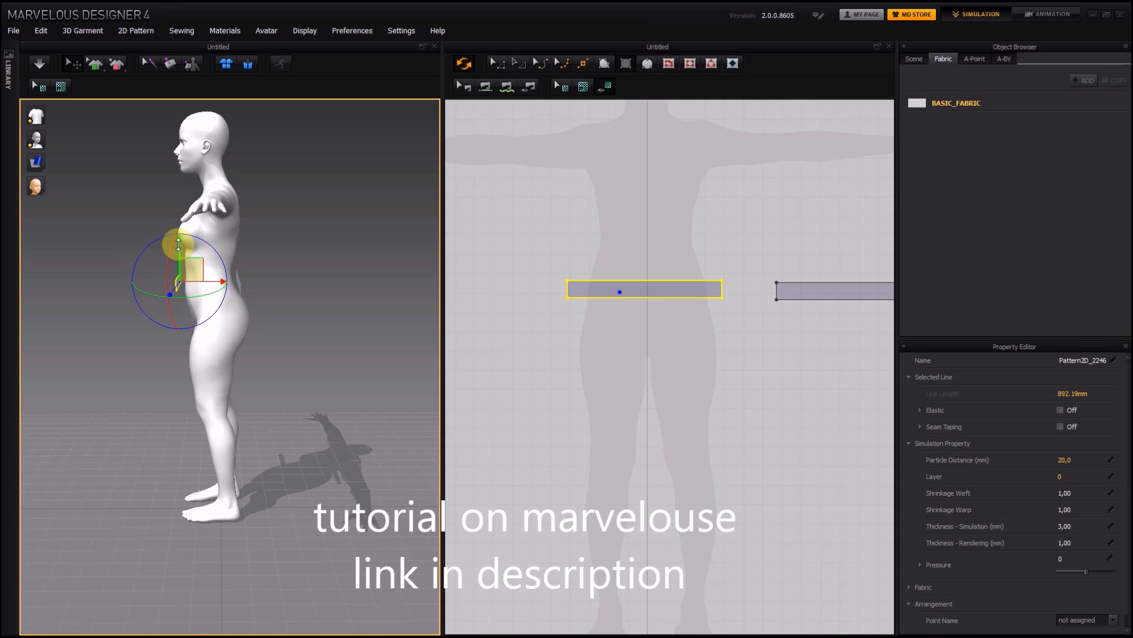
# - Sew the short ends of the front and back waistbands together on both sides of the avatar
pyautogui.moveTo(177, 259); pyautogui.dragTo(366, 349, button='right')
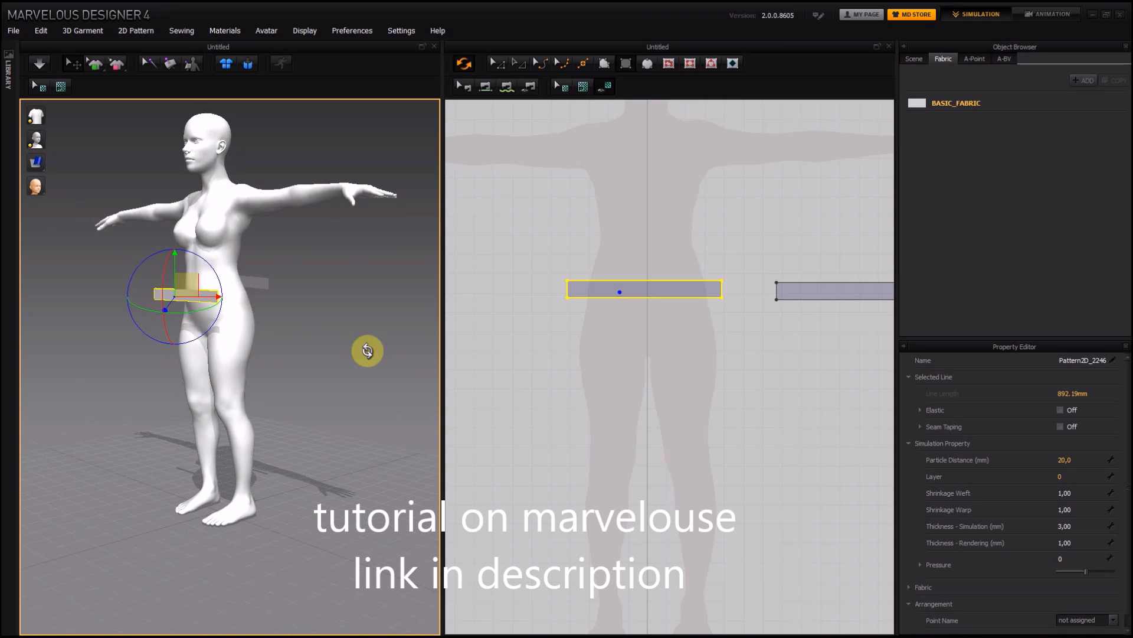
pyautogui.click(485, 88)
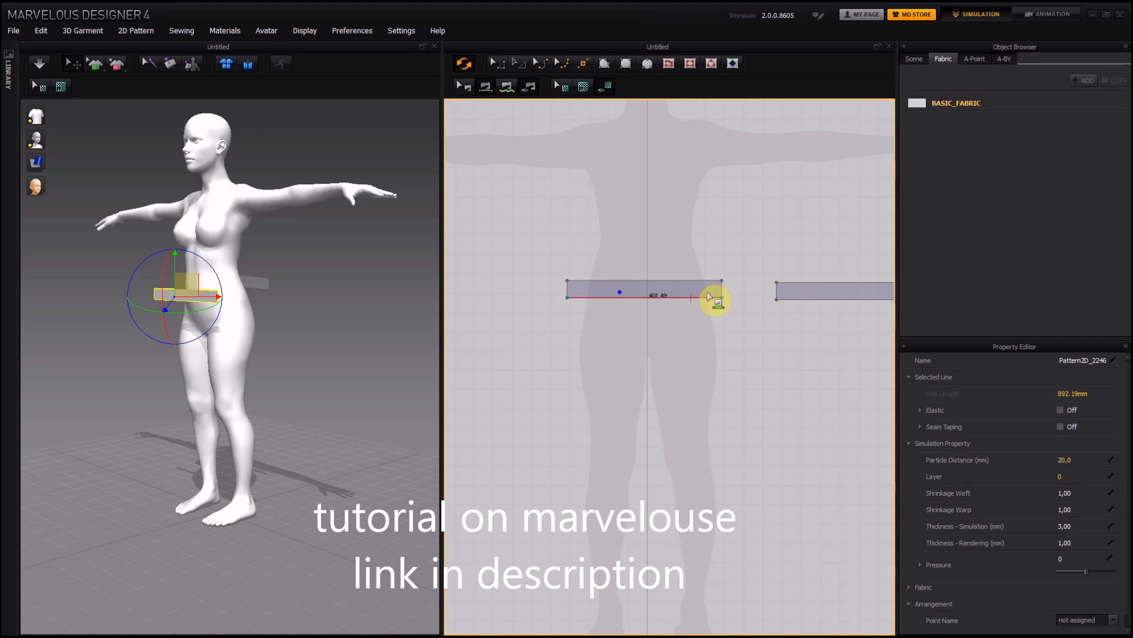
pyautogui.click(777, 292)
pyautogui.rightClick(649, 358)
pyautogui.click(697, 384)
pyautogui.moveTo(696, 385); pyautogui.dragTo(623, 389, button='middle')
pyautogui.scroll(2, 626, 384)
pyautogui.scroll(-3, 632, 387)
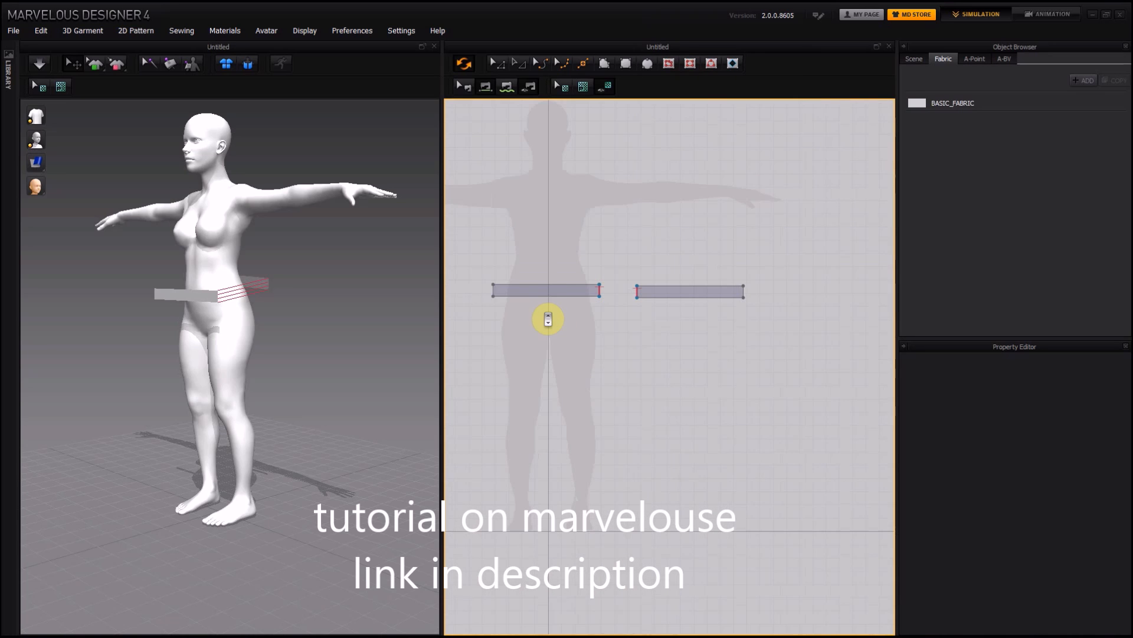
pyautogui.click(494, 290)
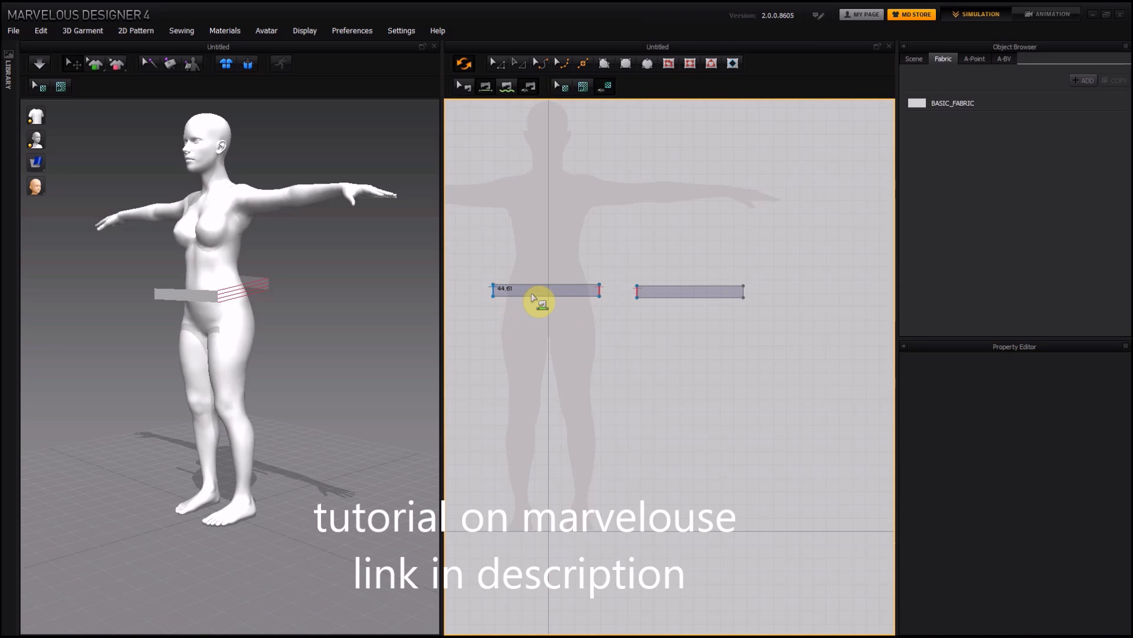
pyautogui.click(743, 295)
# - Draw a rectangular skirt panel about 528 mm wide below the front waistband and paste a copy beside it
pyautogui.moveTo(304, 283); pyautogui.dragTo(348, 303, button='right')
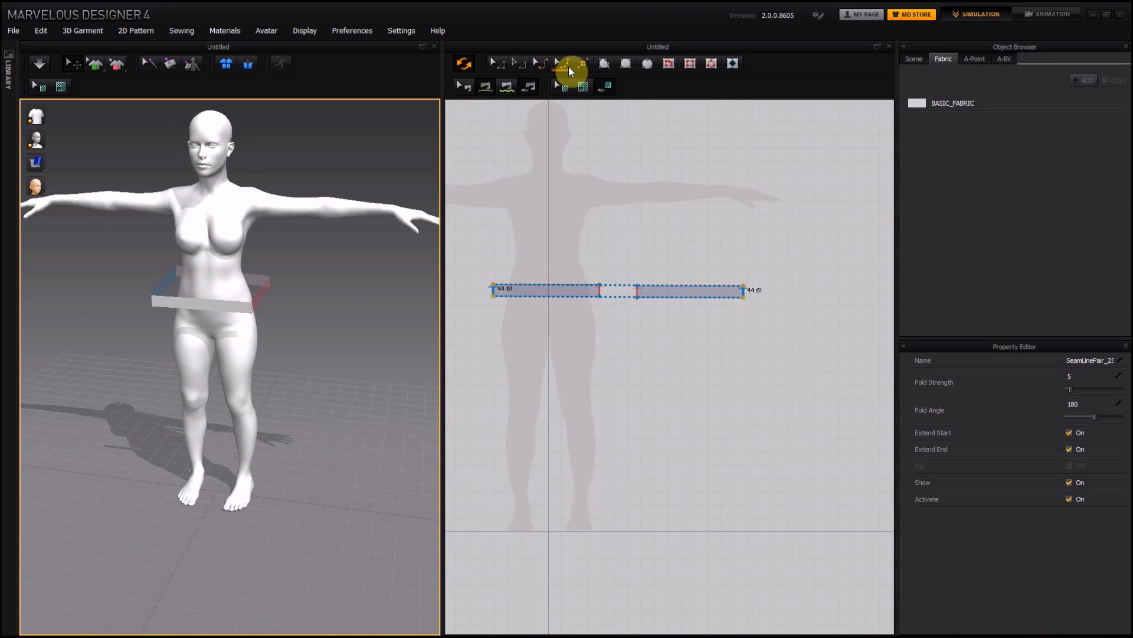
pyautogui.click(624, 64)
pyautogui.moveTo(481, 324); pyautogui.dragTo(621, 433)
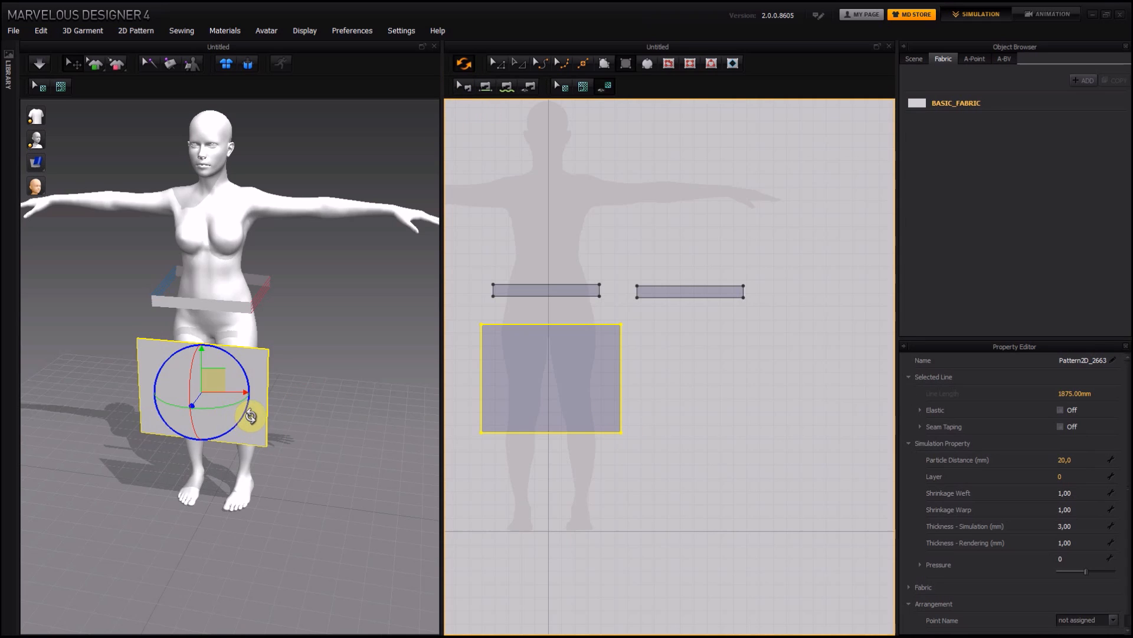
pyautogui.hotkey('ctrl', 'v')
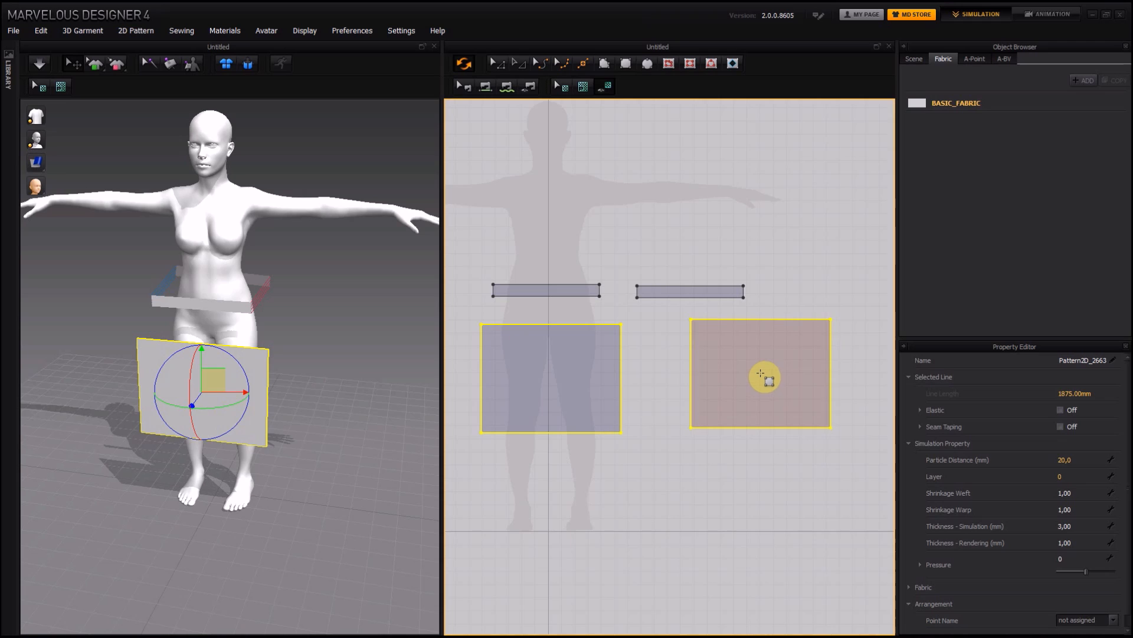
pyautogui.click(767, 382)
# - Move the copied skirt panel behind the avatar's legs in 3D
pyautogui.moveTo(403, 334); pyautogui.dragTo(151, 446, button='right')
pyautogui.moveTo(151, 446); pyautogui.dragTo(303, 435)
pyautogui.moveTo(303, 435); pyautogui.dragTo(75, 395, button='right')
pyautogui.moveTo(75, 394); pyautogui.dragTo(220, 437)
pyautogui.moveTo(220, 437); pyautogui.dragTo(131, 448, button='right')
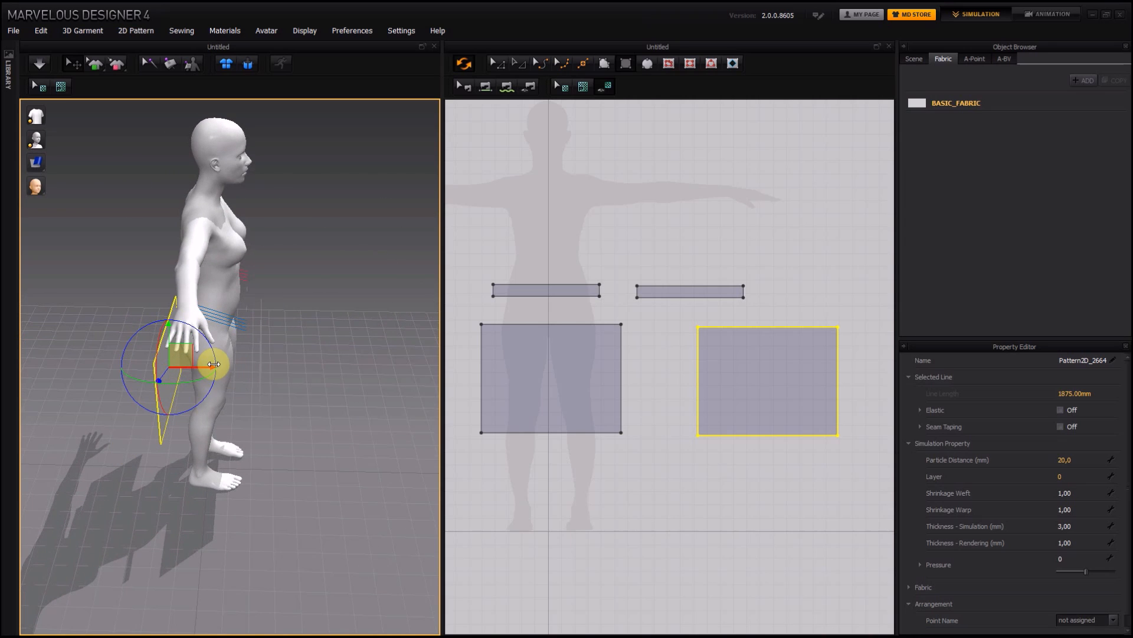
# - Sew the lower edges of the front and back waistbands to the upper edges of their matching skirt panels
pyautogui.moveTo(251, 367); pyautogui.dragTo(200, 325, button='right')
pyautogui.click(486, 87)
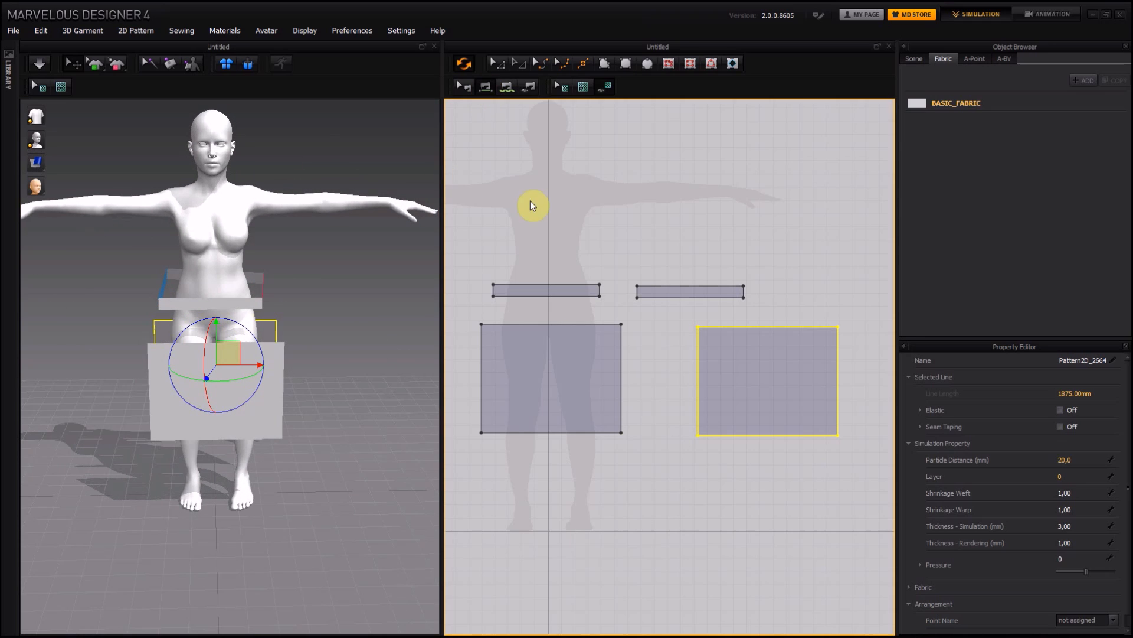
pyautogui.click(547, 304)
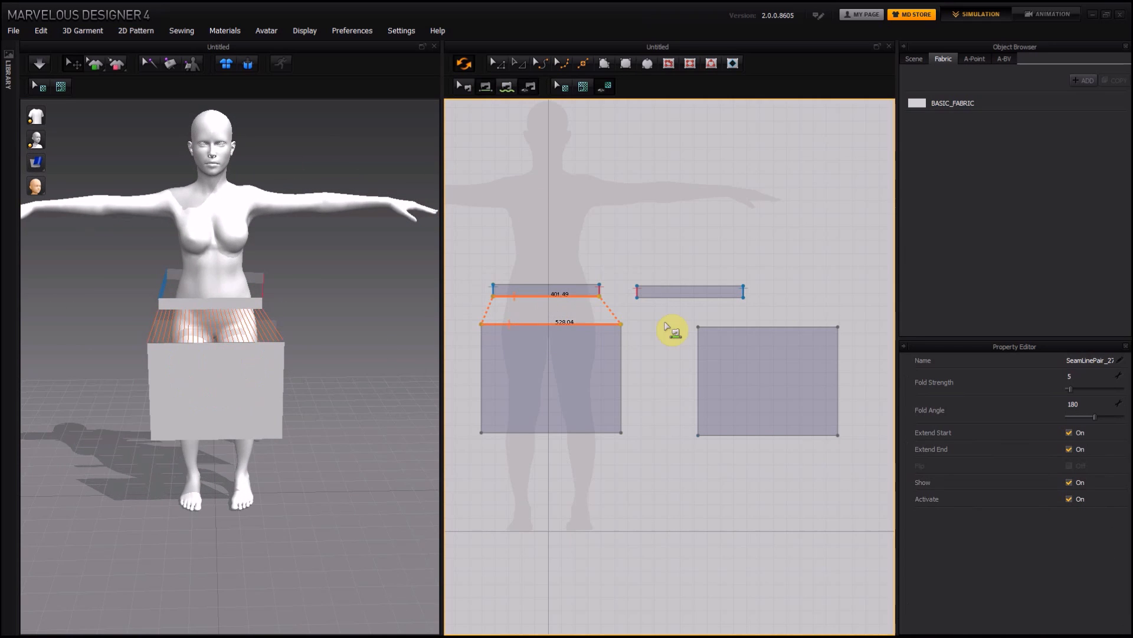
pyautogui.click(782, 326)
pyautogui.click(705, 304)
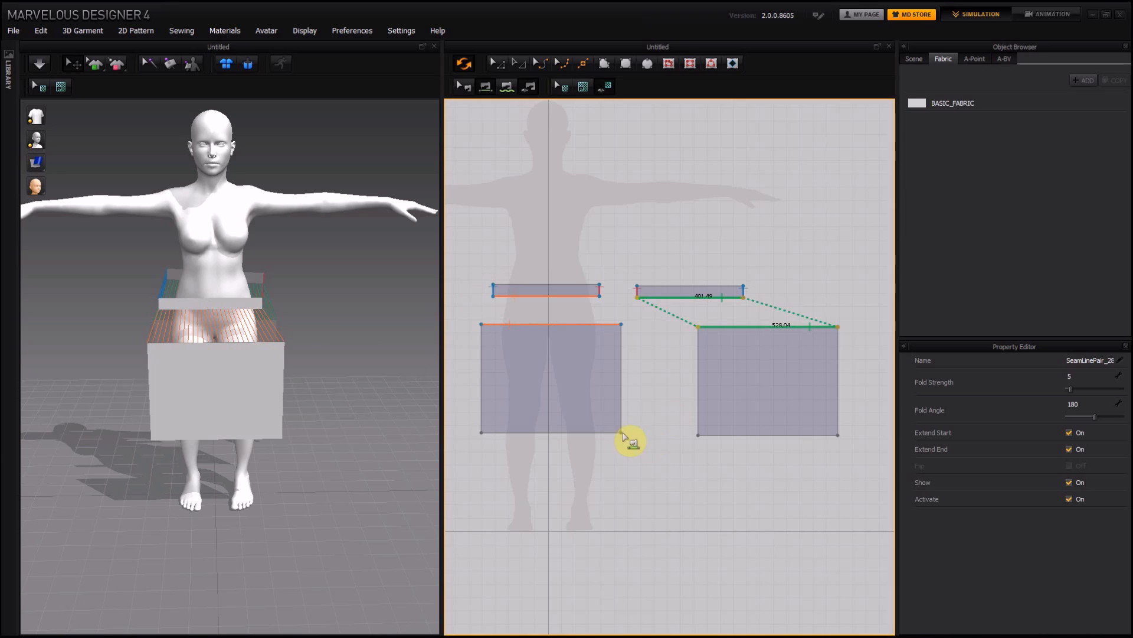
# - Sew the side edges of the front and back skirt panels together on both sides of the avatar
pyautogui.moveTo(309, 308); pyautogui.dragTo(182, 274, button='right')
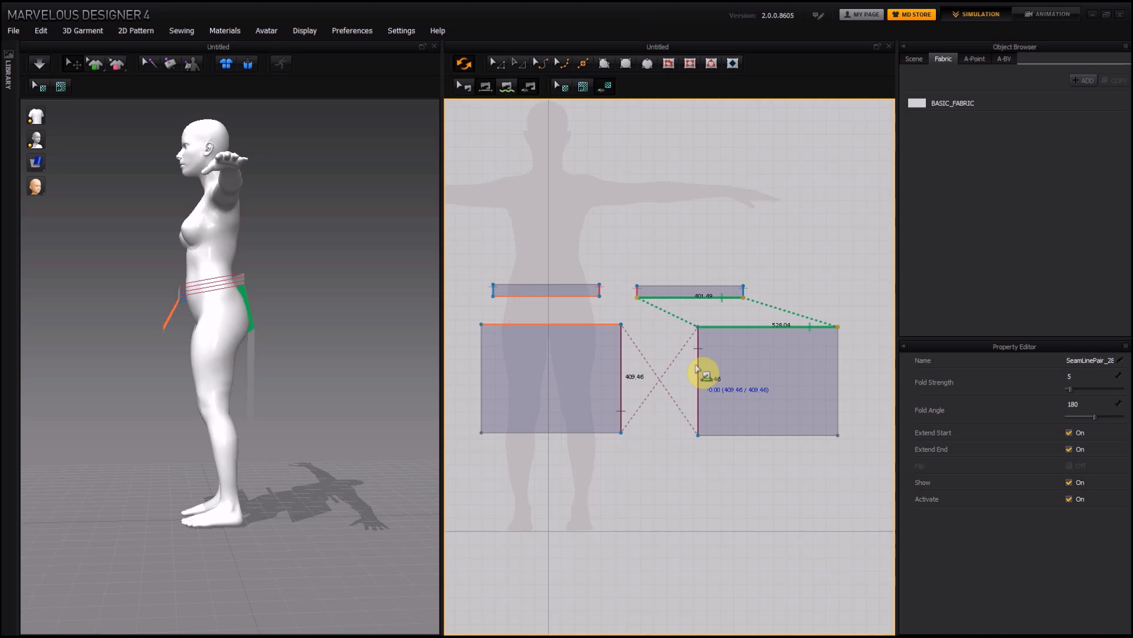
pyautogui.click(698, 392)
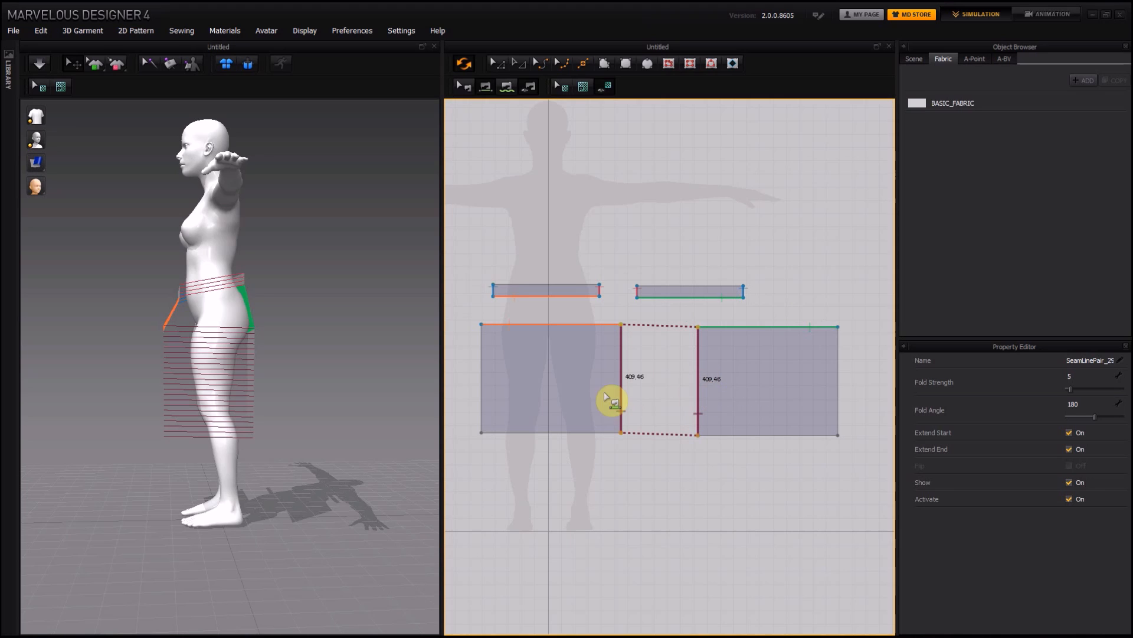
pyautogui.click(482, 369)
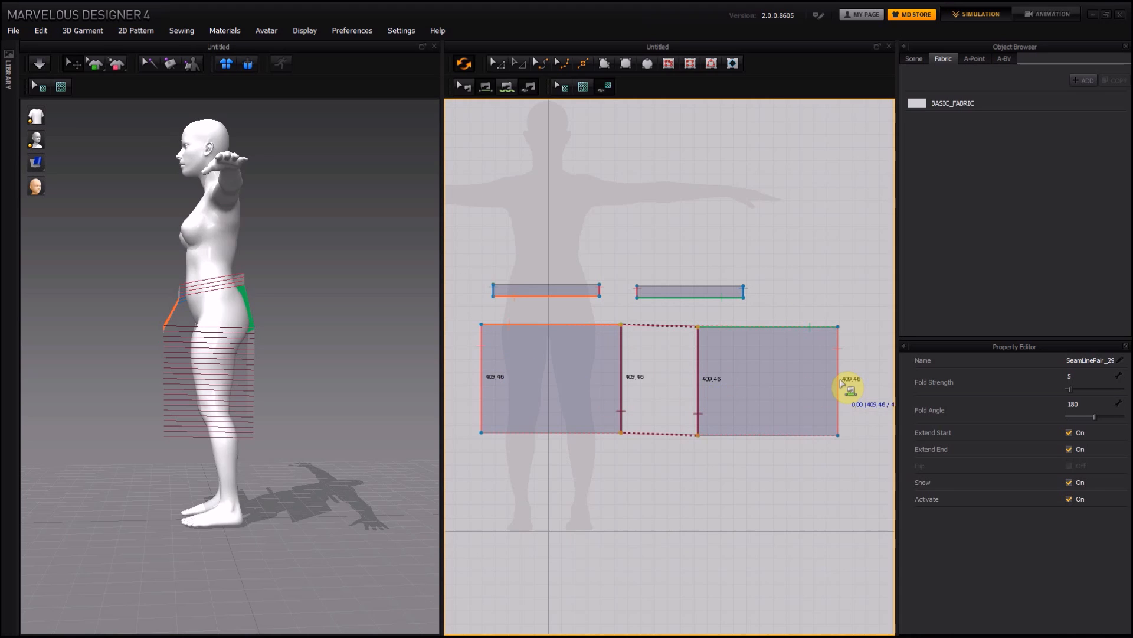
pyautogui.click(839, 383)
# - Run the simulation to drape the sewn skirt on the avatar
pyautogui.moveTo(299, 314); pyautogui.dragTo(3, 313, button='right')
pyautogui.moveTo(317, 324); pyautogui.dragTo(307, 301, button='right')
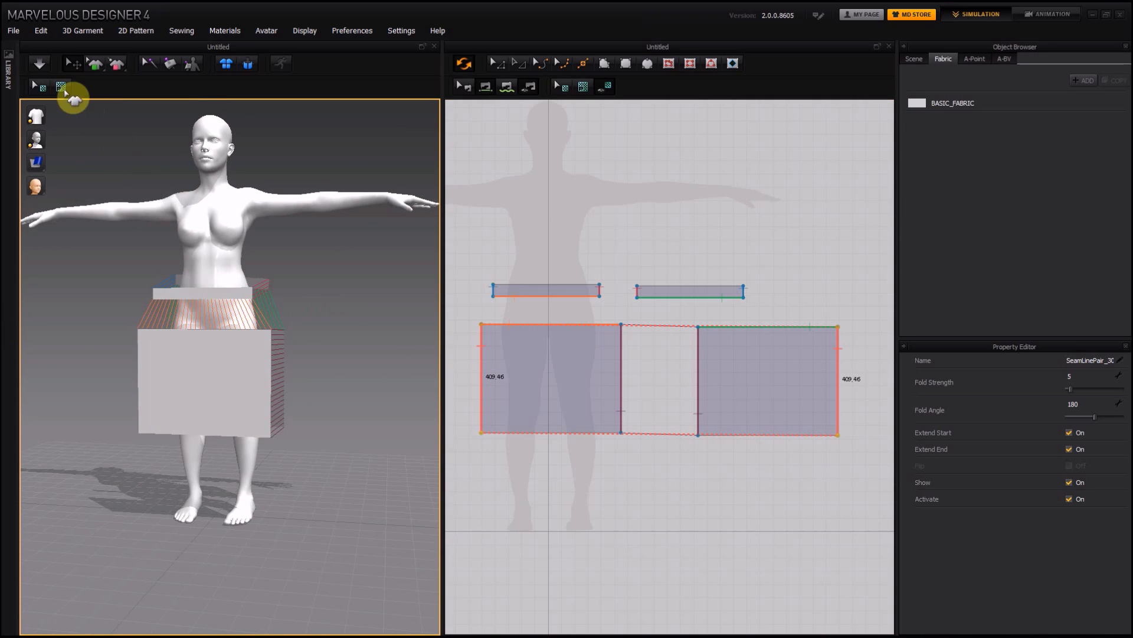
pyautogui.click(38, 62)
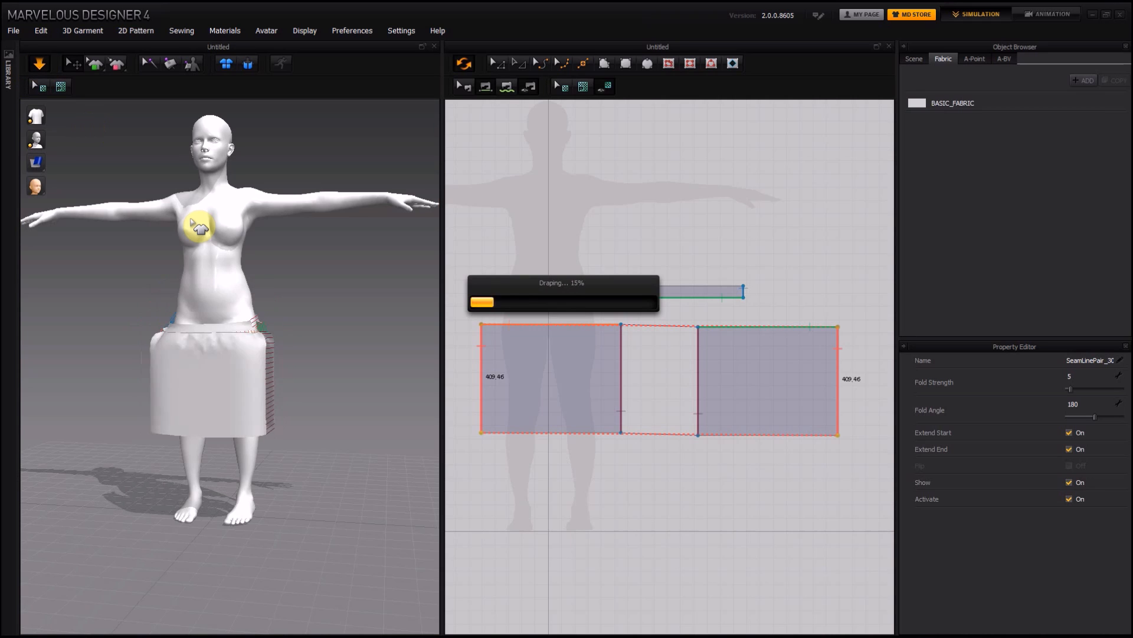
pyautogui.moveTo(278, 358); pyautogui.dragTo(275, 356, button='right')
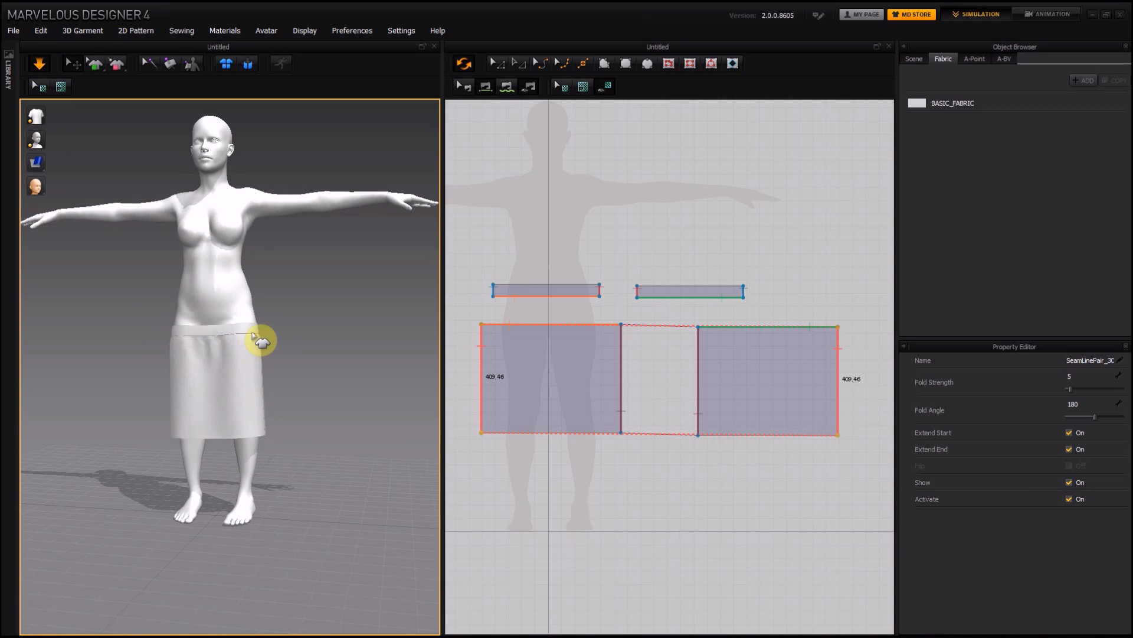
# - Pull the front waistband upwards on the avatar's waist while the simulation runs
pyautogui.moveTo(254, 336); pyautogui.dragTo(253, 290)
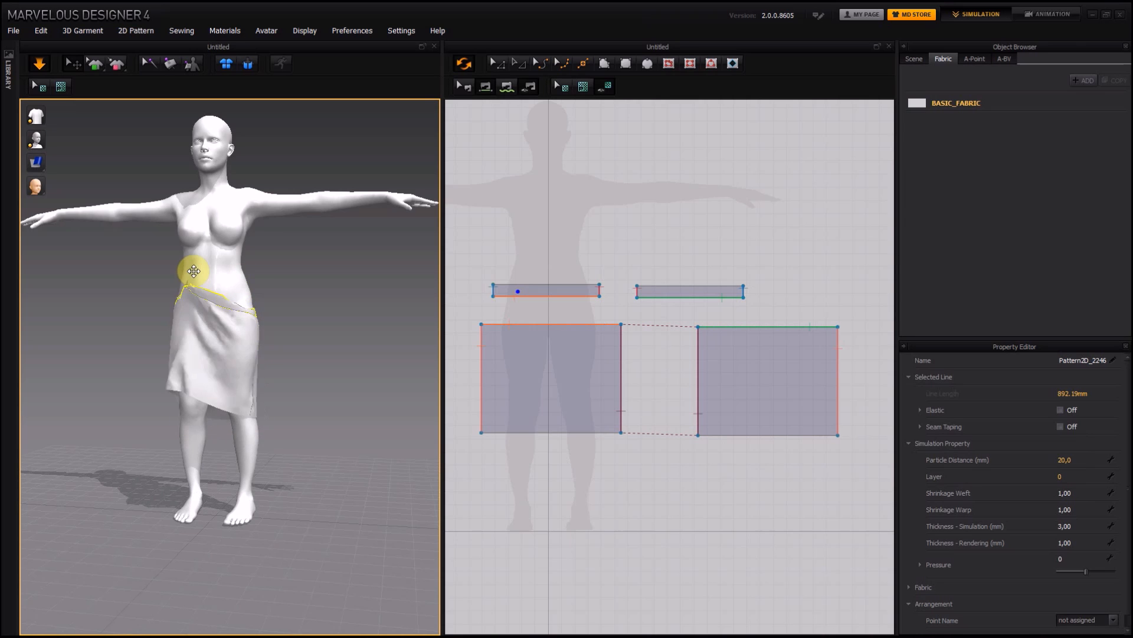
pyautogui.scroll(1, 251, 279)
pyautogui.scroll(-4, 252, 278)
pyautogui.moveTo(253, 278); pyautogui.dragTo(352, 235, button='right')
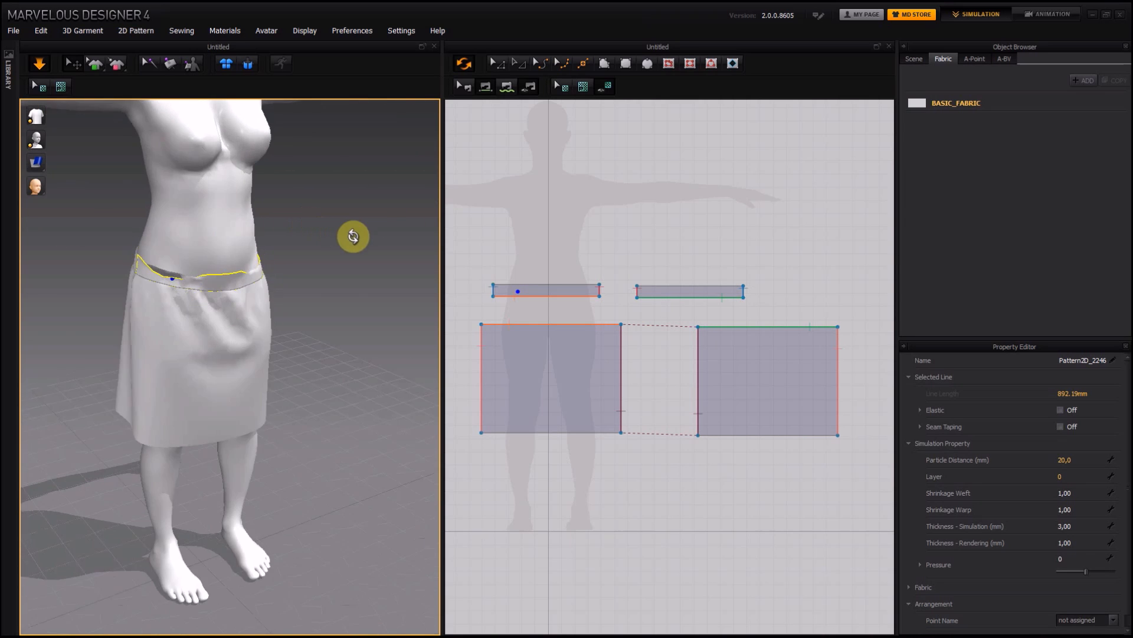
pyautogui.scroll(-1, 352, 235)
# - Lift the end of the front waistband at the avatar's left hip to level the skirt
pyautogui.moveTo(180, 230); pyautogui.dragTo(251, 298, button='right')
pyautogui.moveTo(321, 313); pyautogui.dragTo(191, 292, button='right')
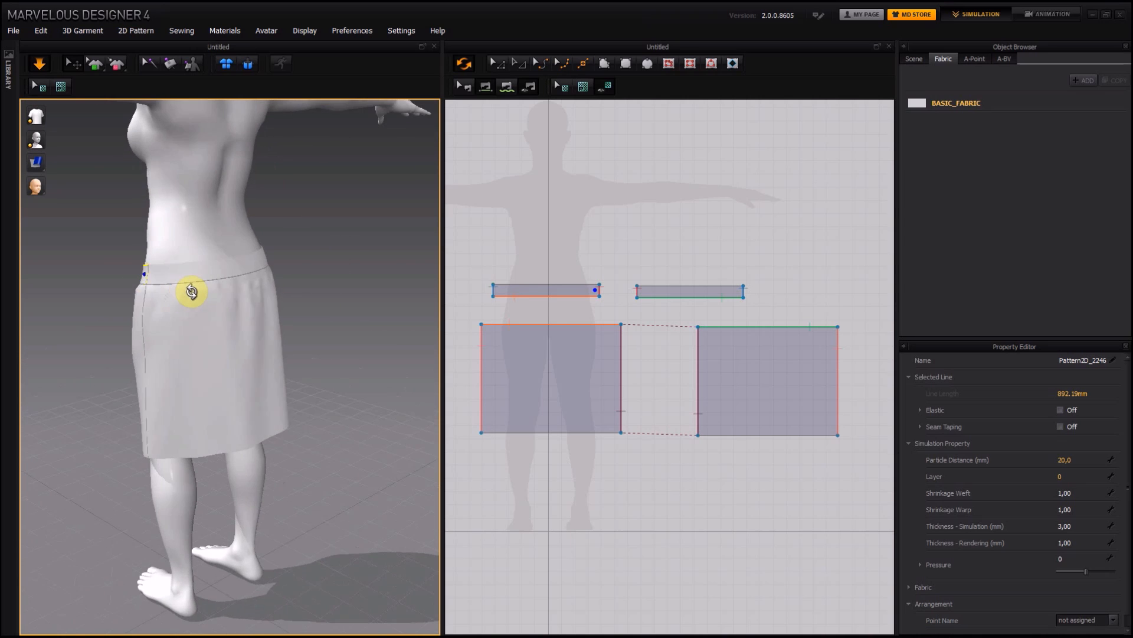
pyautogui.moveTo(174, 240); pyautogui.dragTo(257, 275, button='right')
pyautogui.moveTo(218, 221); pyautogui.dragTo(238, 287, button='right')
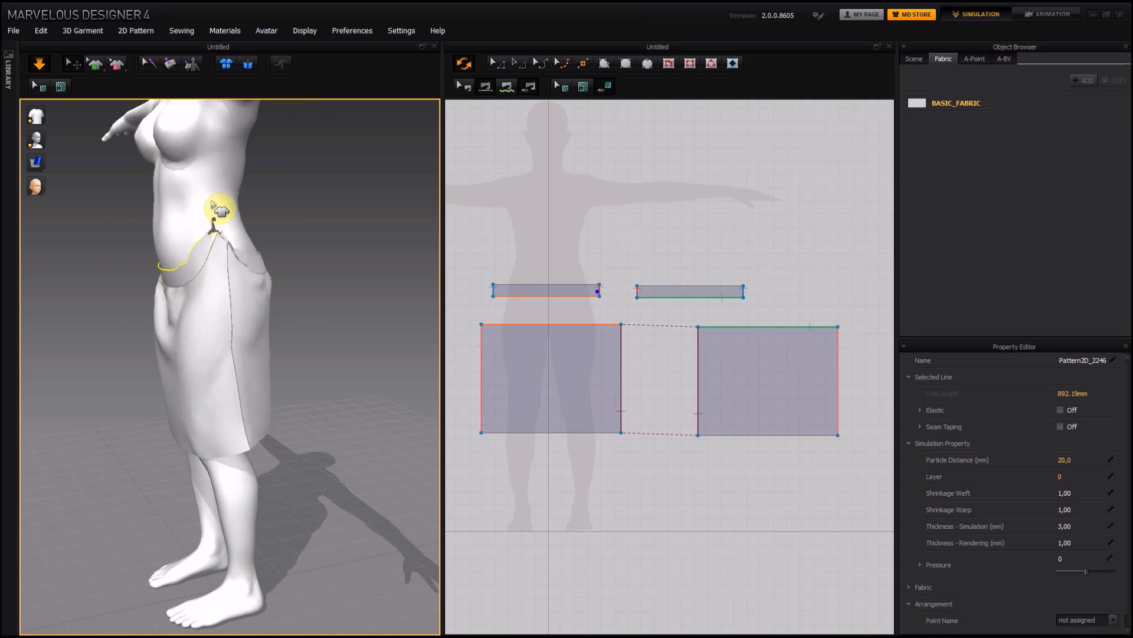
pyautogui.moveTo(178, 240); pyautogui.dragTo(81, 101, button='right')
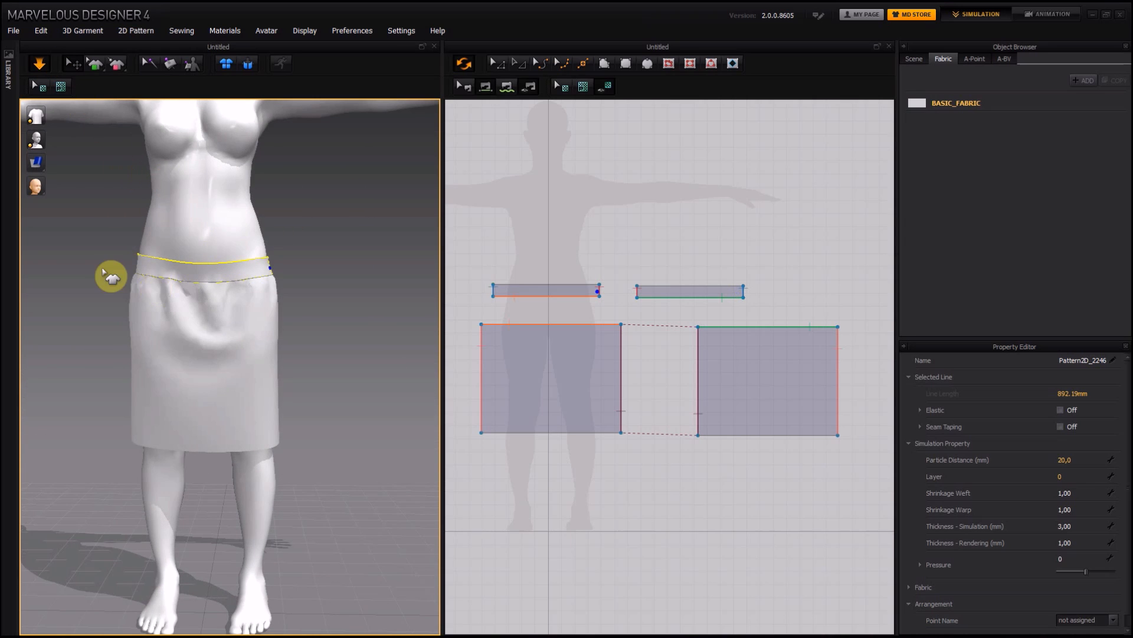
# - Tug the waistband, including its back piece at the hip, until the skirt sits evenly around the waist
pyautogui.moveTo(111, 276); pyautogui.dragTo(175, 283, button='right')
pyautogui.moveTo(172, 219); pyautogui.dragTo(211, 271, button='right')
pyautogui.moveTo(176, 222); pyautogui.dragTo(263, 390, button='right')
pyautogui.scroll(-2, 291, 435)
pyautogui.scroll(4, 287, 438)
pyautogui.moveTo(288, 439); pyautogui.dragTo(298, 335, button='right')
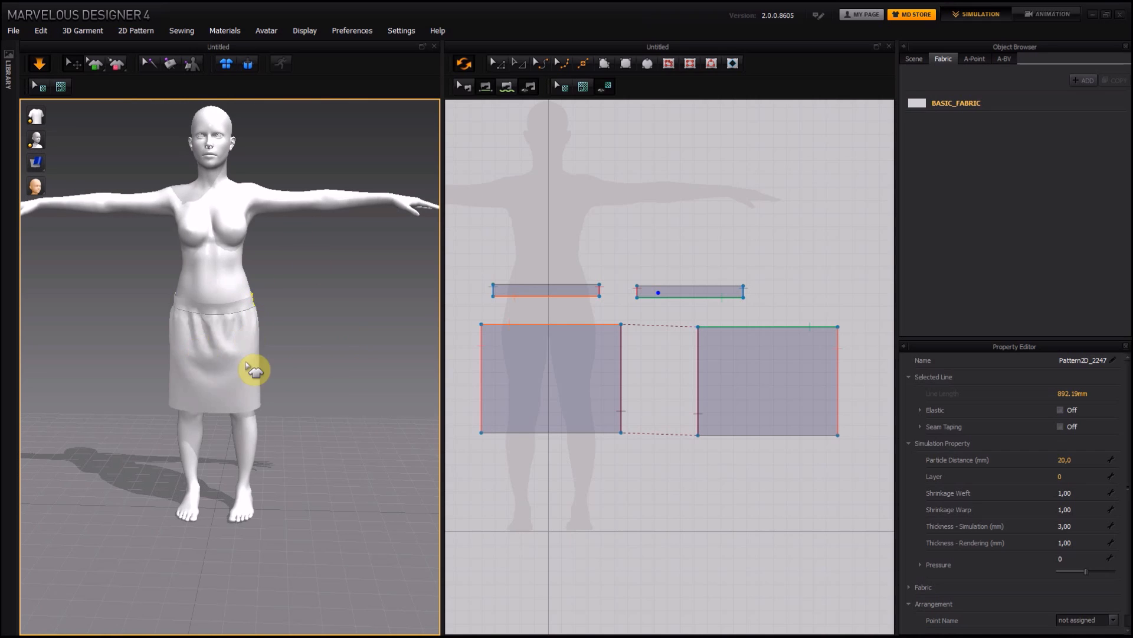
pyautogui.moveTo(341, 308)
pyautogui.mouseDown(button='right')
pyautogui.moveTo(456, 284)
pyautogui.moveTo(342, 304)
pyautogui.mouseUp(button='right')
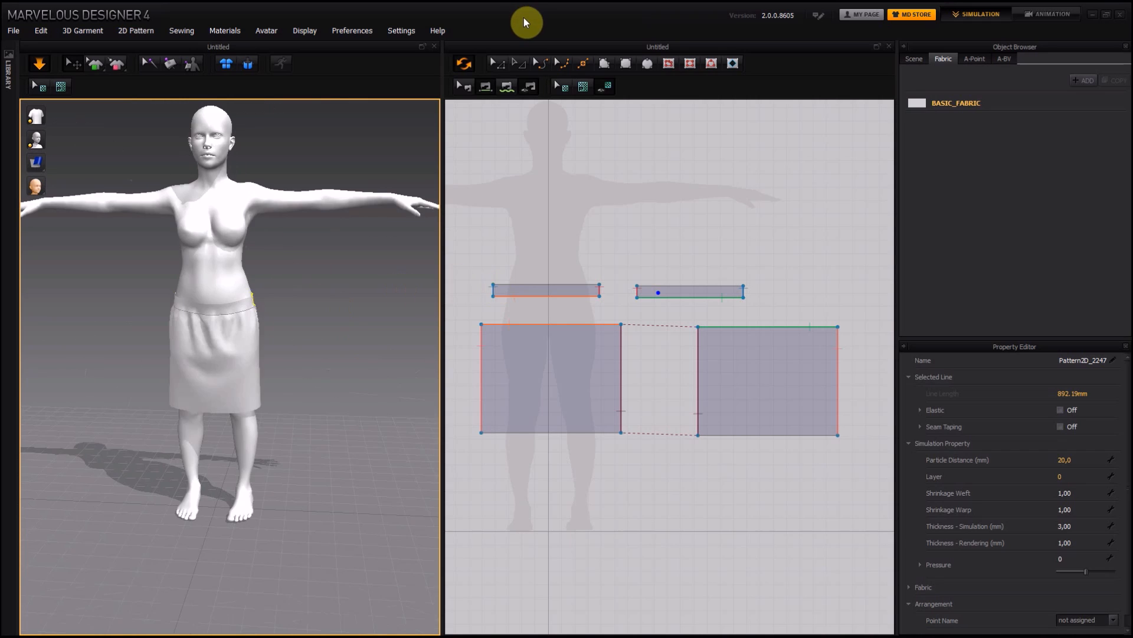
# - Start an OBJ export of the garment, saving it as CLOTH1 in the TUT folder
pyautogui.click(18, 33)
pyautogui.moveTo(57, 165)
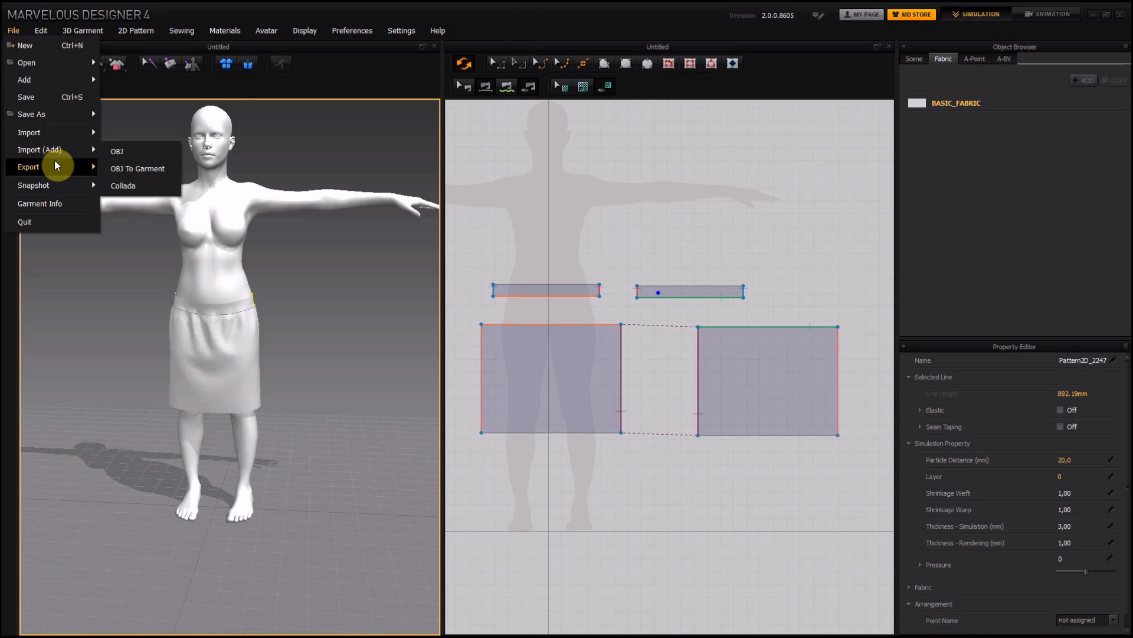
pyautogui.click(130, 181)
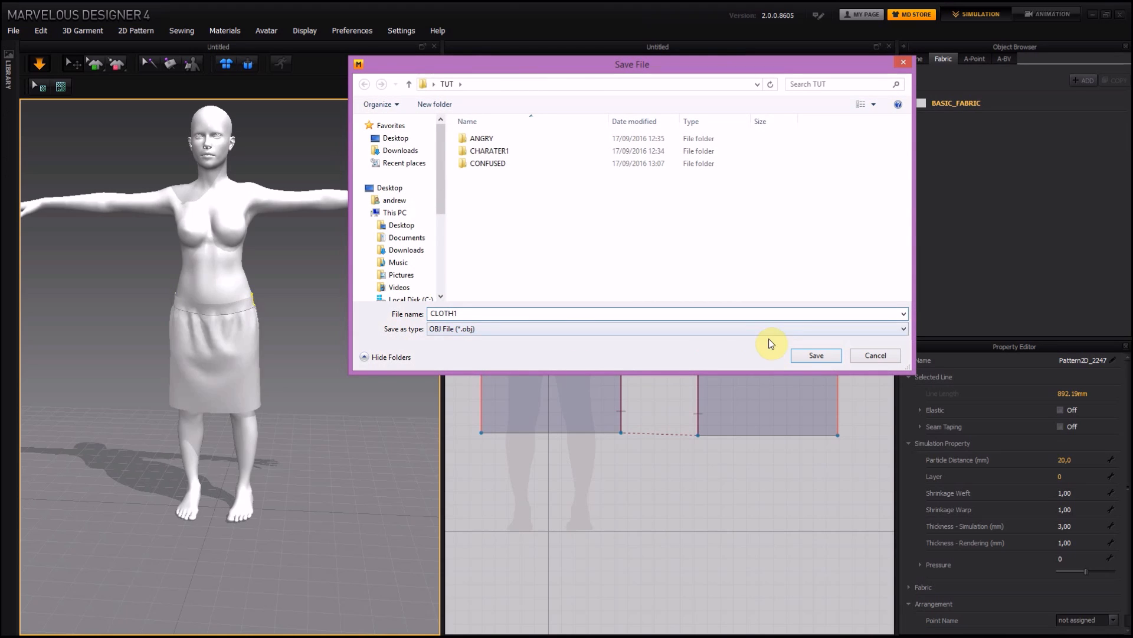
pyautogui.click(807, 358)
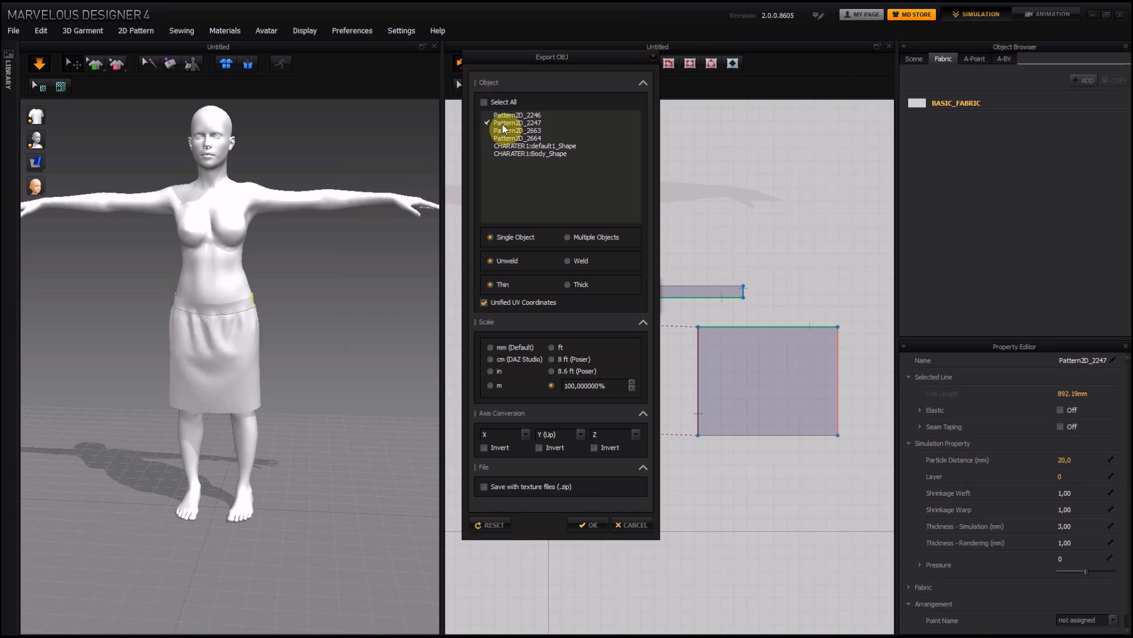
# - Include all four garment patterns without the avatar shapes, set the scale to cm (DAZ Studio), and complete the OBJ export
pyautogui.click(488, 129)
pyautogui.click(489, 138)
pyautogui.click(490, 359)
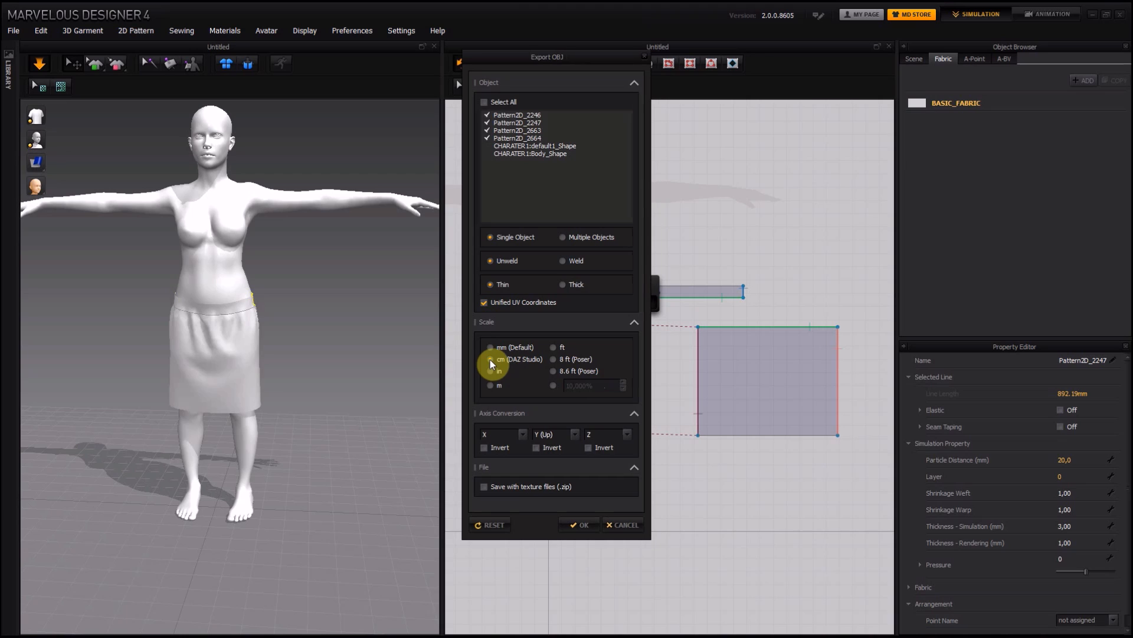
pyautogui.click(570, 523)
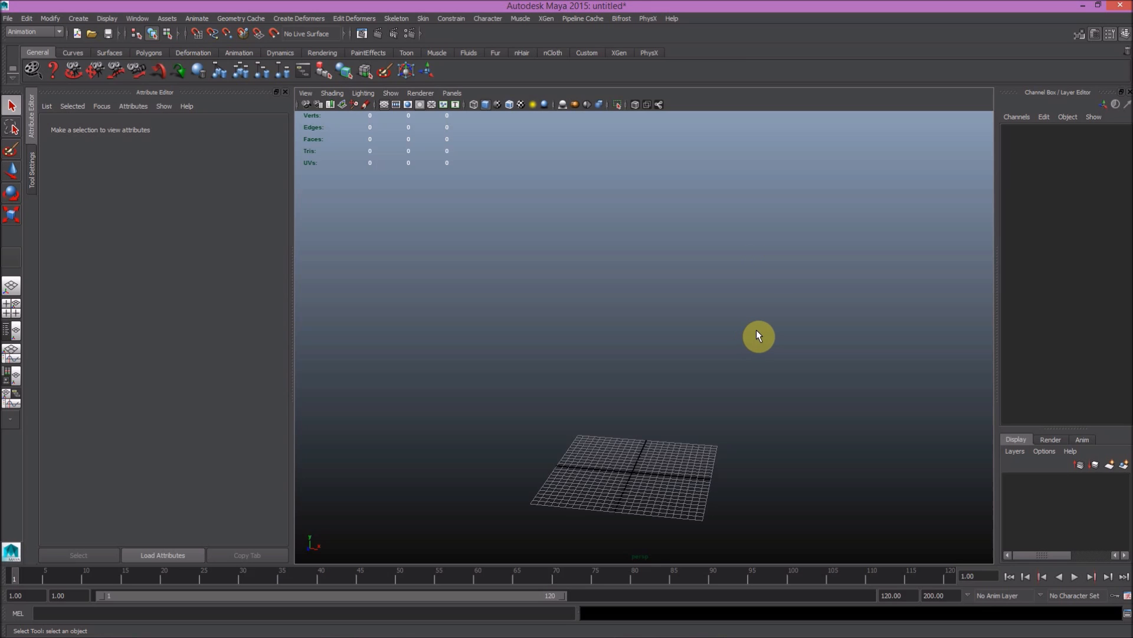
# - Switch to Maya and import the character file original pose.fbx from the TUT folder
pyautogui.keyDown('alt'); pyautogui.moveTo(759, 325); pyautogui.dragTo(760, 316); pyautogui.keyUp('alt')
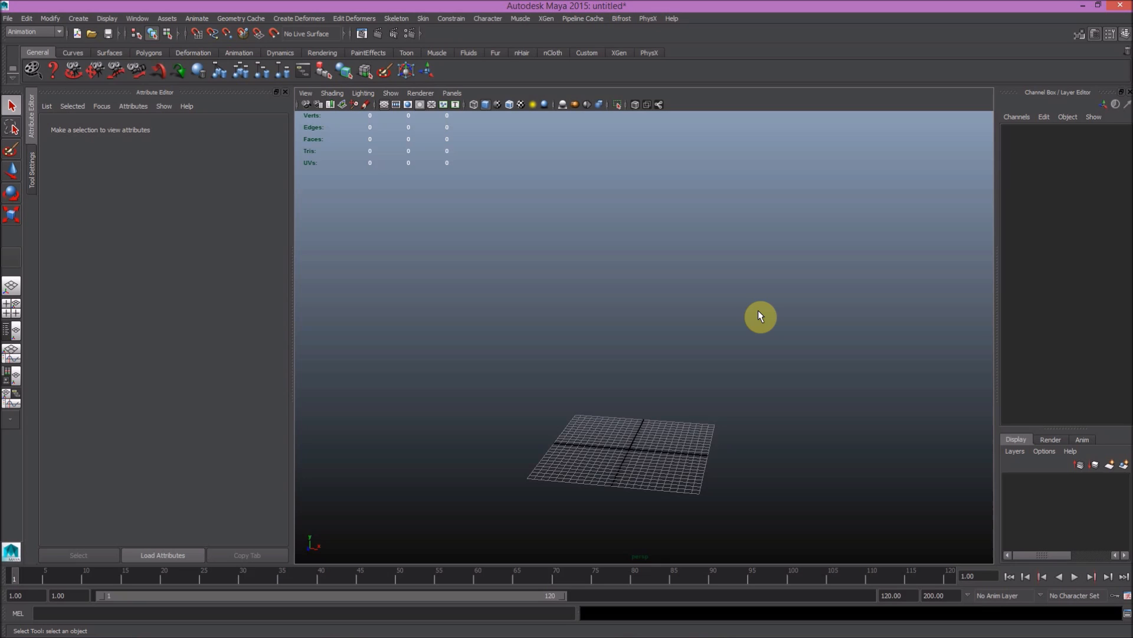
pyautogui.click(7, 18)
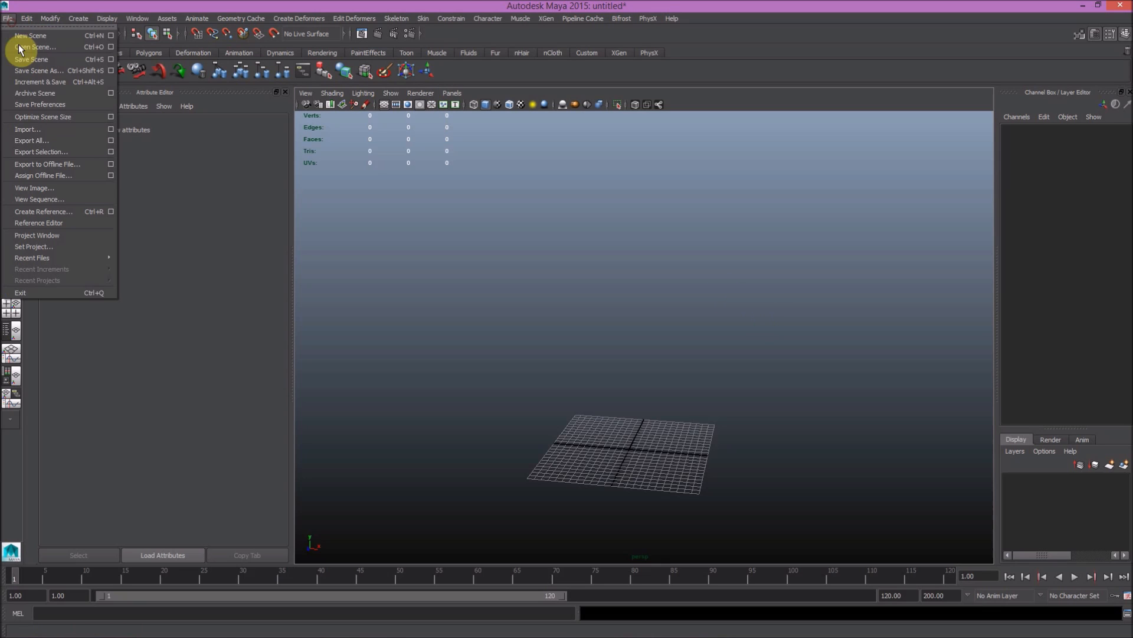
pyautogui.click(35, 129)
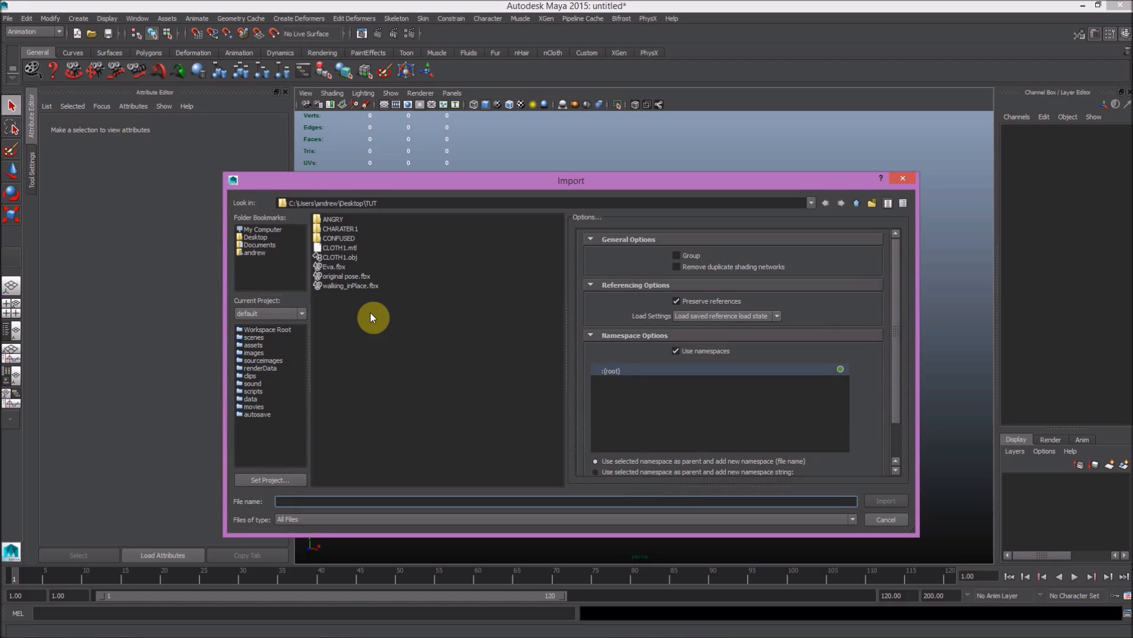
pyautogui.click(349, 276)
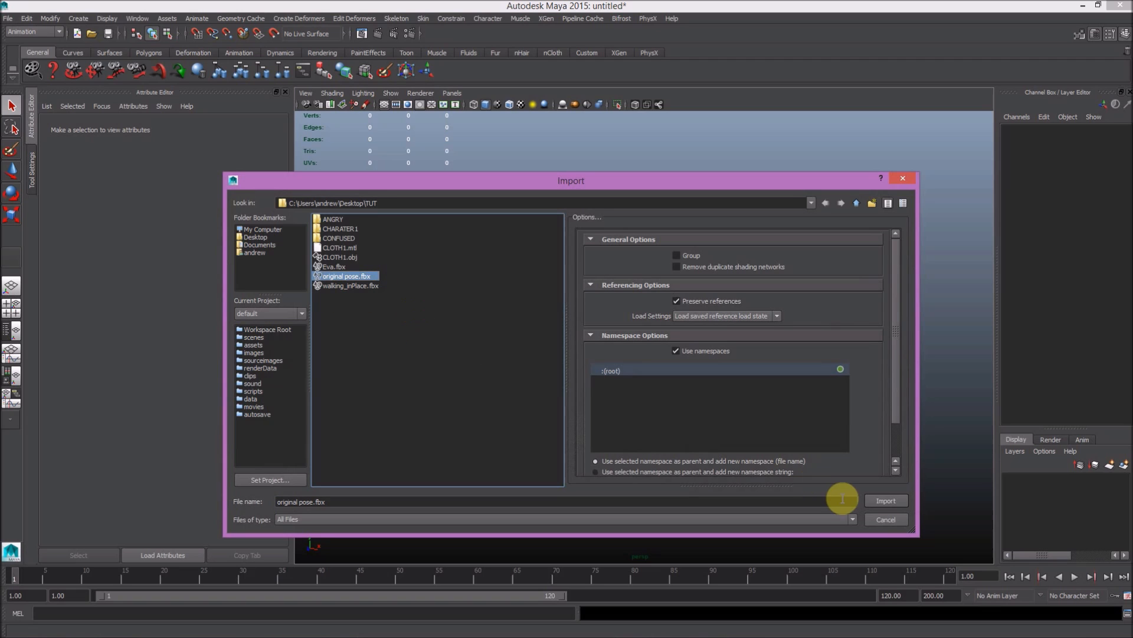
pyautogui.click(885, 501)
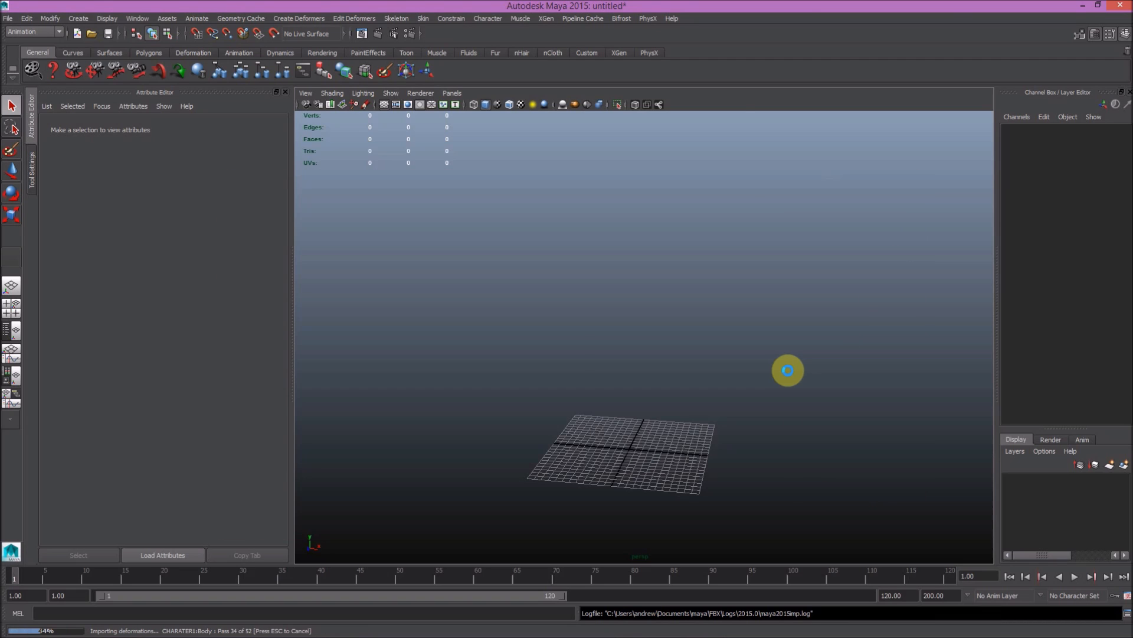
pyautogui.keyDown('alt'); pyautogui.moveTo(832, 193); pyautogui.dragTo(832, 268, button='middle'); pyautogui.keyUp('alt')
pyautogui.scroll(-6, 832, 270)
pyautogui.keyDown('alt'); pyautogui.moveTo(786, 167); pyautogui.dragTo(787, 245, button='middle'); pyautogui.keyUp('alt')
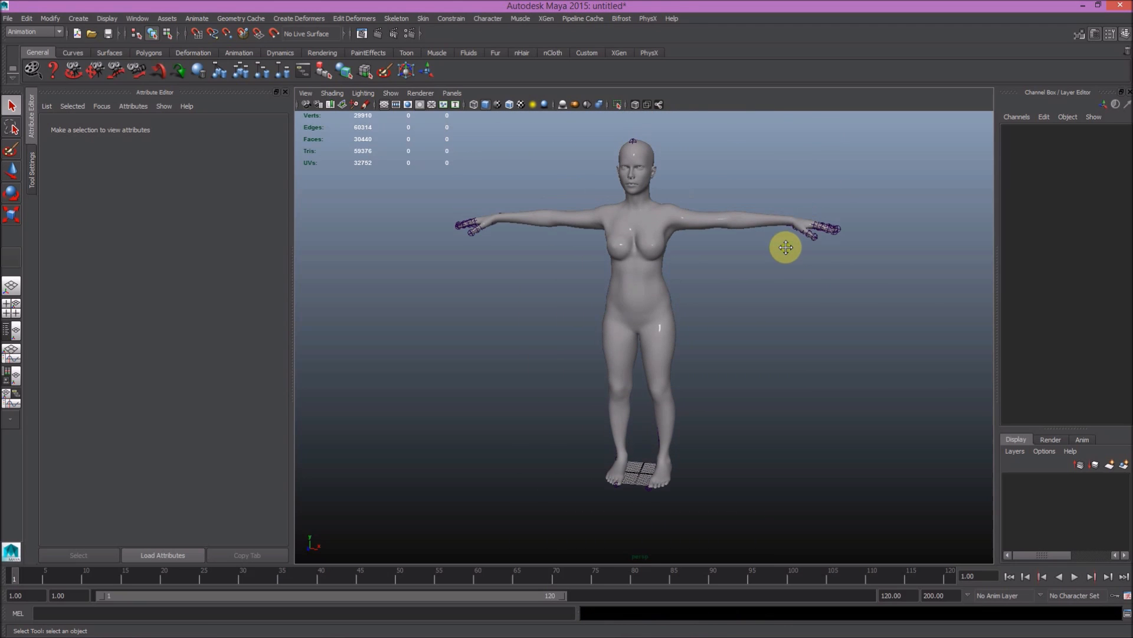
# - Import the exported skirt CLOTH1.obj into the character scene
pyautogui.click(7, 19)
pyautogui.click(48, 130)
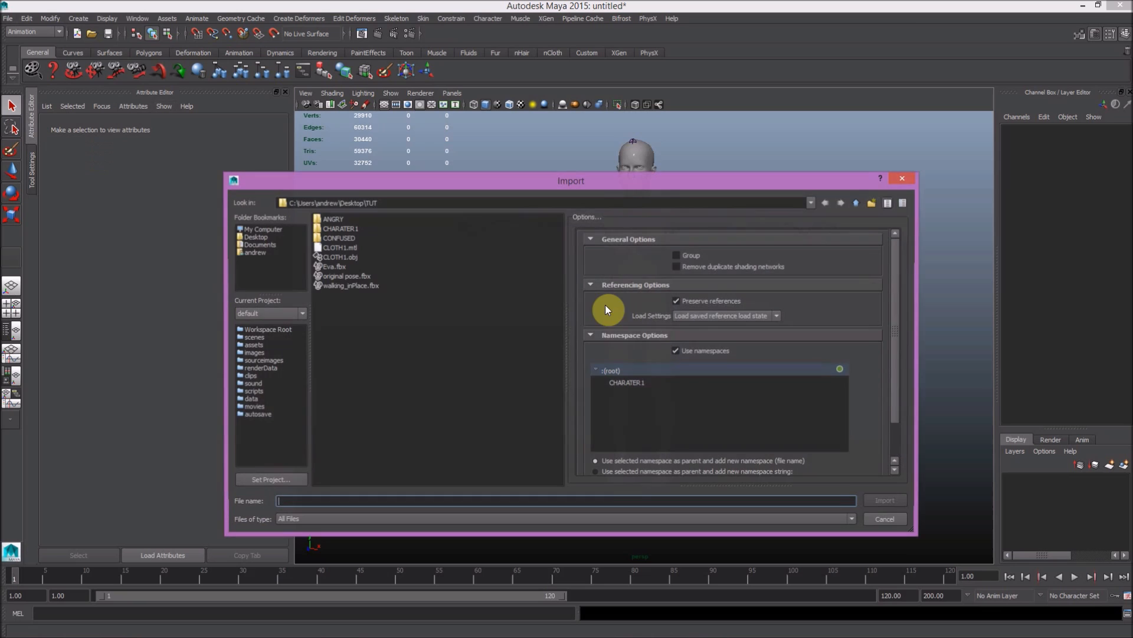
pyautogui.click(342, 260)
pyautogui.click(880, 499)
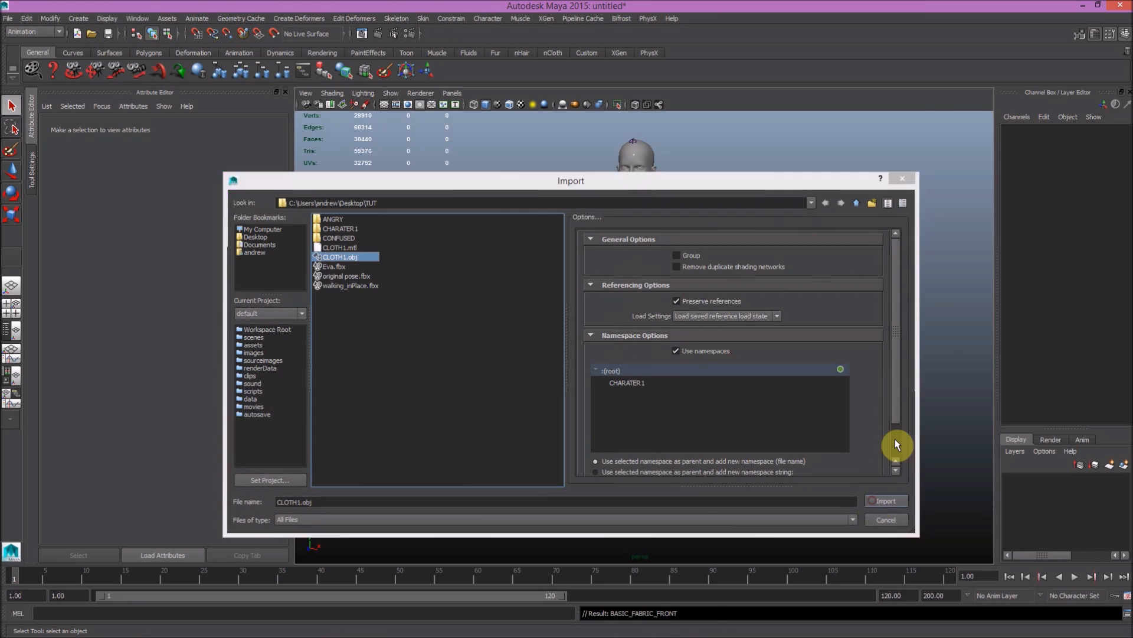
# - Examine how the imported skirt fits the character from several angles
pyautogui.keyDown('alt'); pyautogui.moveTo(755, 325); pyautogui.dragTo(578, 327); pyautogui.keyUp('alt')
pyautogui.scroll(5, 700, 263)
pyautogui.keyDown('alt'); pyautogui.moveTo(694, 241); pyautogui.dragTo(695, 307, button='middle'); pyautogui.keyUp('alt')
pyautogui.keyDown('alt'); pyautogui.moveTo(709, 303); pyautogui.dragTo(638, 272); pyautogui.keyUp('alt')
pyautogui.keyDown('alt'); pyautogui.moveTo(760, 288); pyautogui.dragTo(746, 363); pyautogui.keyUp('alt')
pyautogui.scroll(-3, 745, 357)
pyautogui.keyDown('alt'); pyautogui.moveTo(745, 357); pyautogui.dragTo(735, 306, button='middle'); pyautogui.keyUp('alt')
pyautogui.keyDown('alt'); pyautogui.moveTo(735, 306); pyautogui.dragTo(778, 308); pyautogui.keyUp('alt')
# - Turn on X-ray joints in the viewport so the skeleton shows through the body and skirt
pyautogui.click(658, 105)
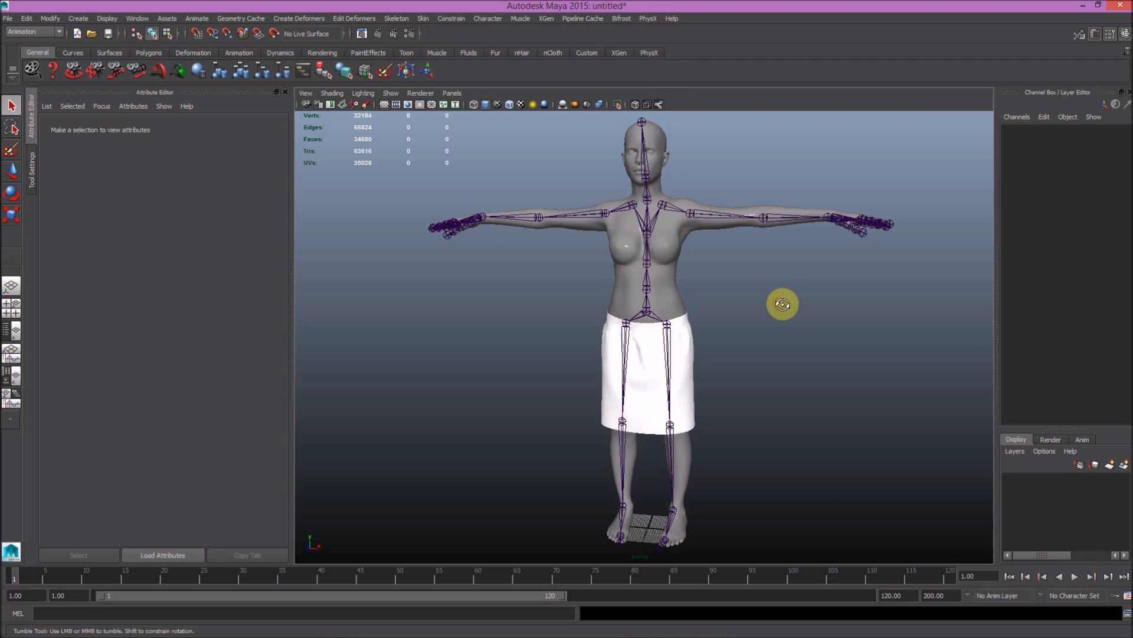
pyautogui.scroll(5, 751, 278)
pyautogui.keyDown('alt'); pyautogui.moveTo(726, 240); pyautogui.dragTo(734, 291, button='middle'); pyautogui.keyUp('alt')
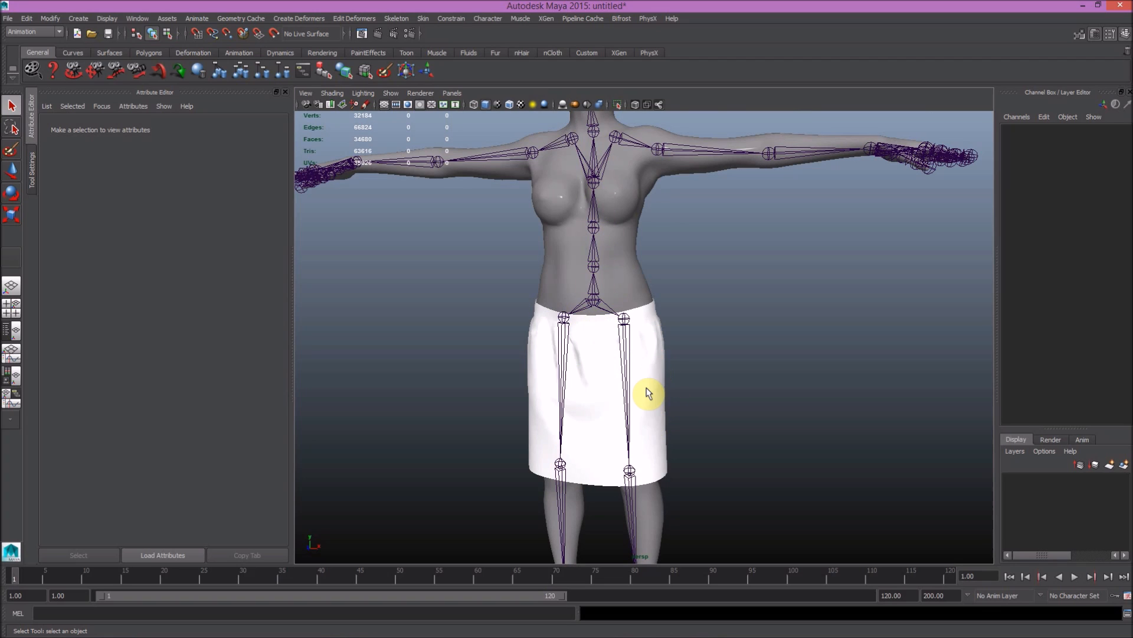
pyautogui.click(655, 261)
pyautogui.click(709, 309)
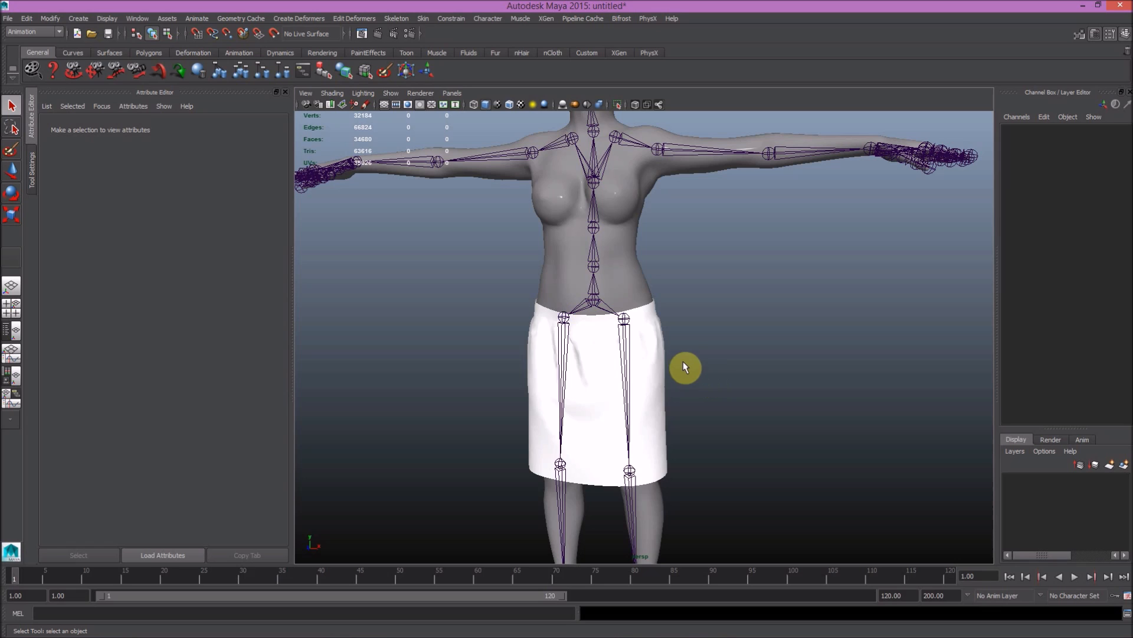
# - Bind the skirt mesh to the character's skeleton from the Hips joint with a smooth bind using the geodesic voxel method
pyautogui.click(663, 352)
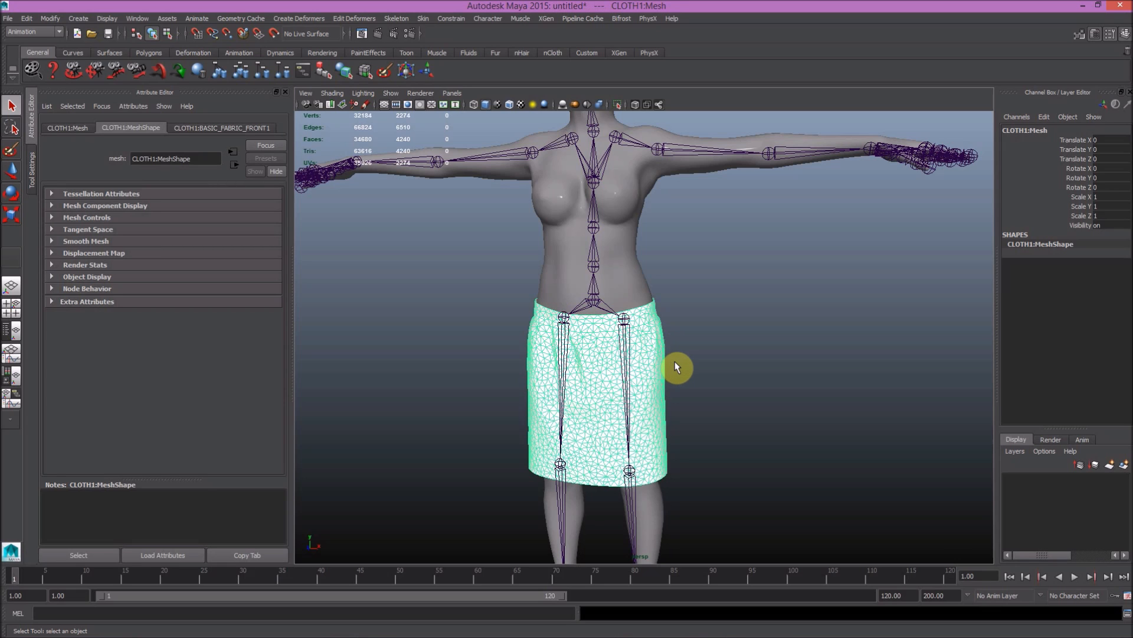
pyautogui.click(691, 353)
pyautogui.click(610, 339)
pyautogui.click(593, 304)
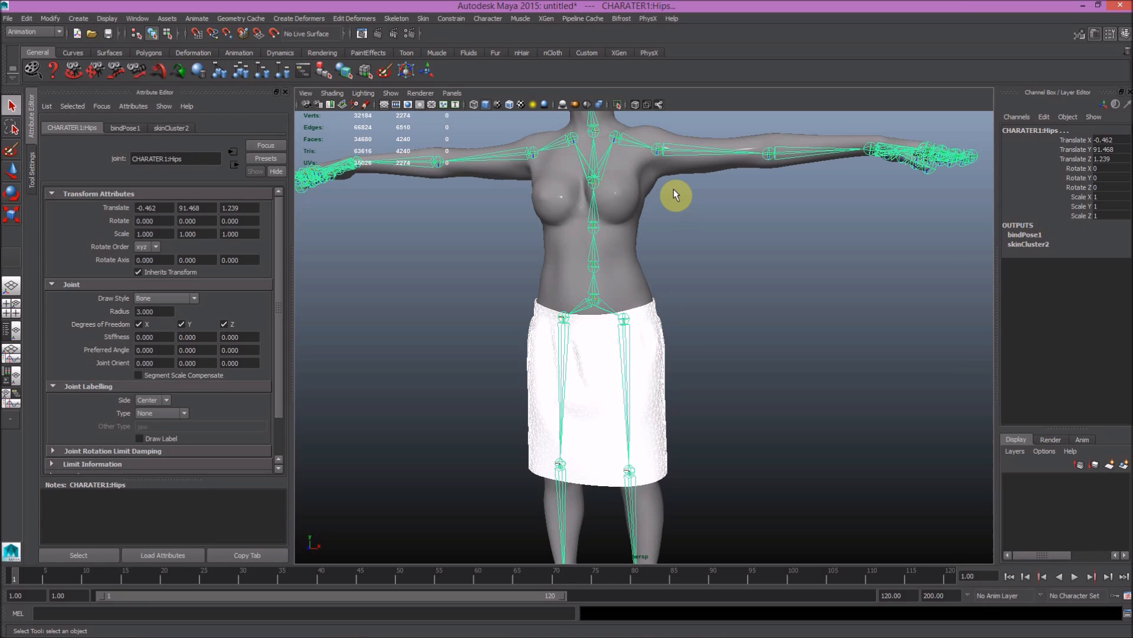
pyautogui.click(662, 349)
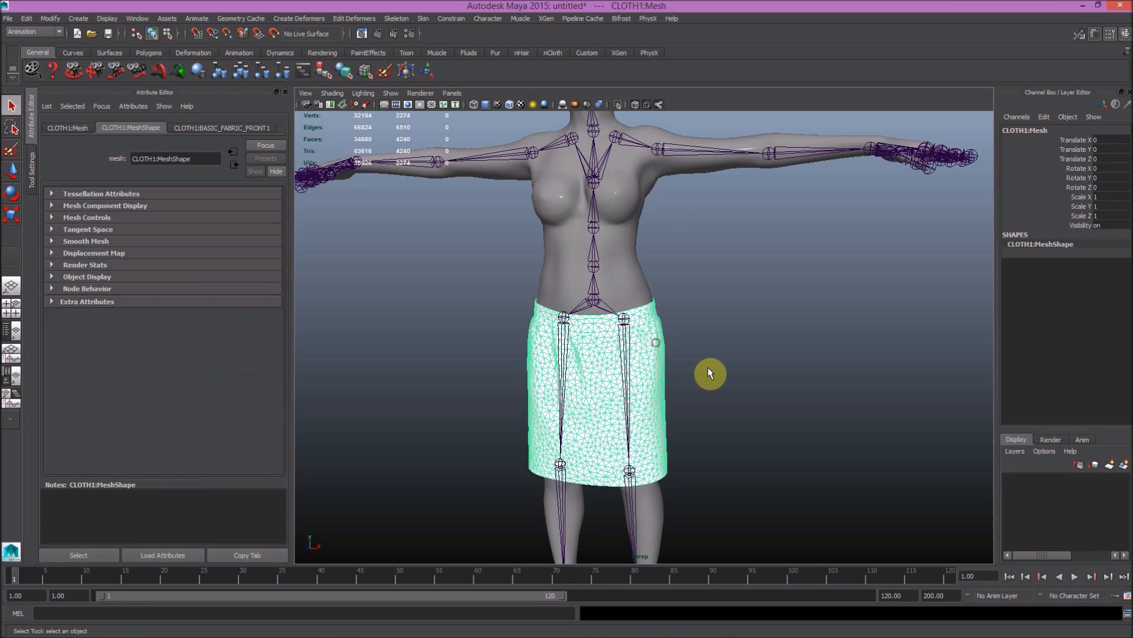
pyautogui.click(593, 304)
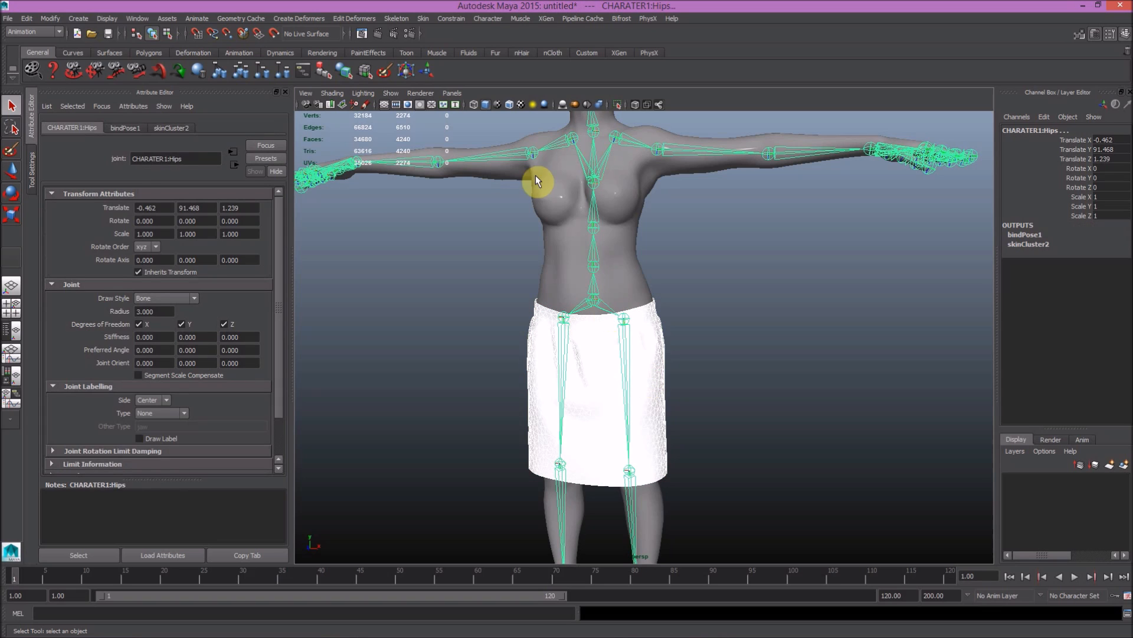
pyautogui.click(420, 19)
pyautogui.click(442, 42)
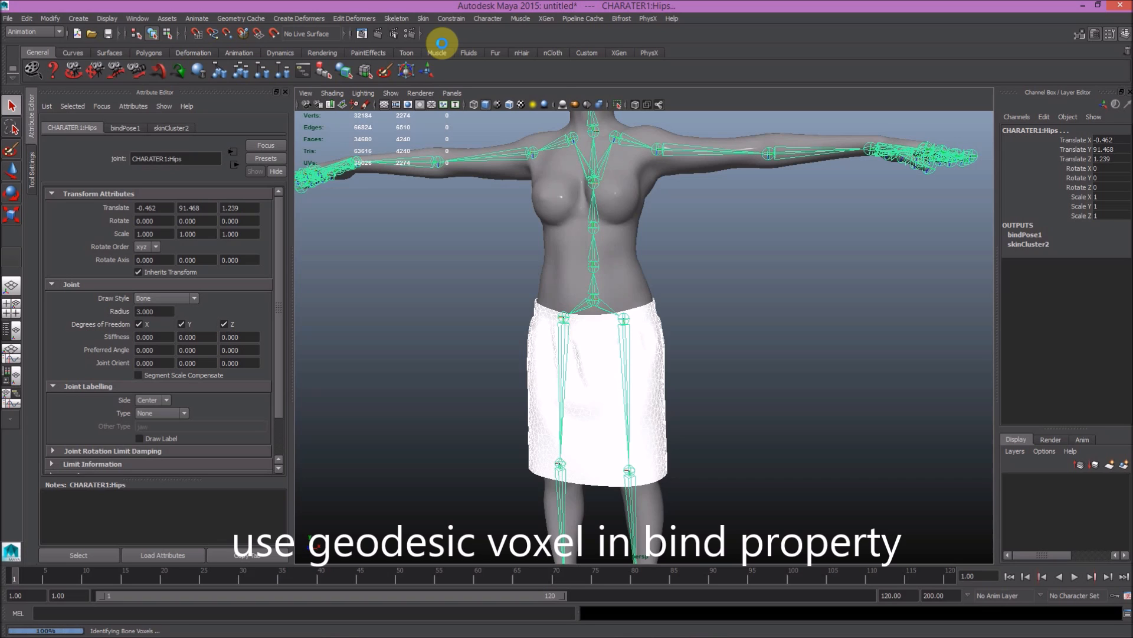
pyautogui.click(620, 6)
pyautogui.click(709, 324)
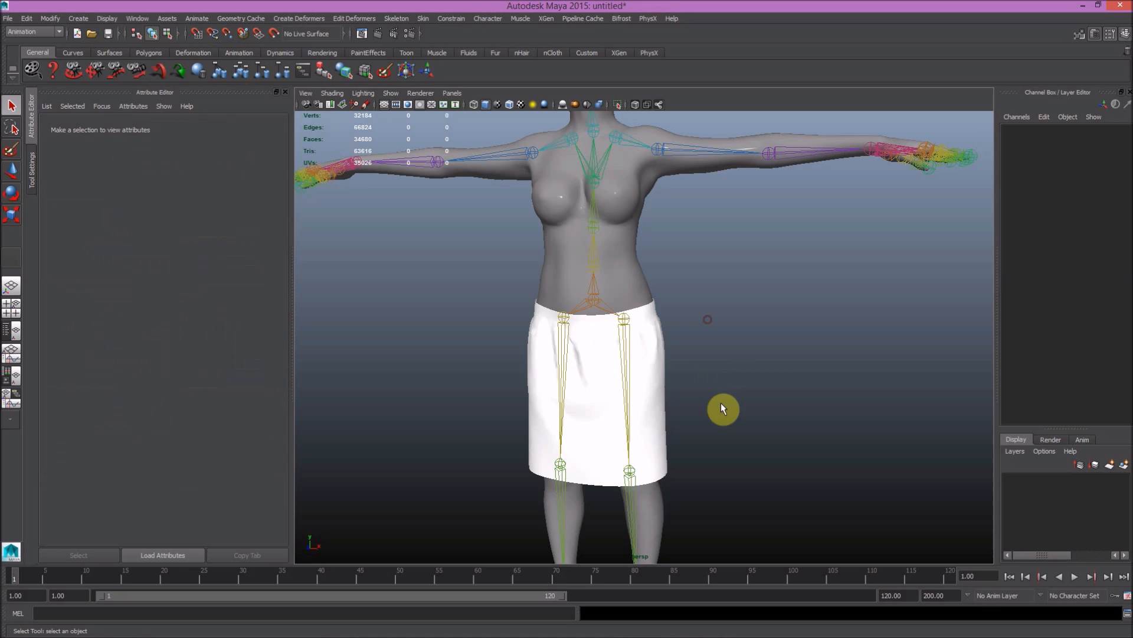
# - Rotate the left upper leg joint about 12.6 degrees on X to test how the skirt deforms
pyautogui.keyDown('alt'); pyautogui.moveTo(720, 324); pyautogui.dragTo(688, 311); pyautogui.keyUp('alt')
pyautogui.keyDown('alt'); pyautogui.moveTo(690, 299); pyautogui.dragTo(690, 301, button='middle'); pyautogui.keyUp('alt')
pyautogui.scroll(-5, 690, 300)
pyautogui.moveTo(673, 298)
pyautogui.keyDown('alt'); pyautogui.mouseDown()
pyautogui.moveTo(786, 294)
pyautogui.moveTo(668, 300)
pyautogui.mouseUp(); pyautogui.keyUp('alt')
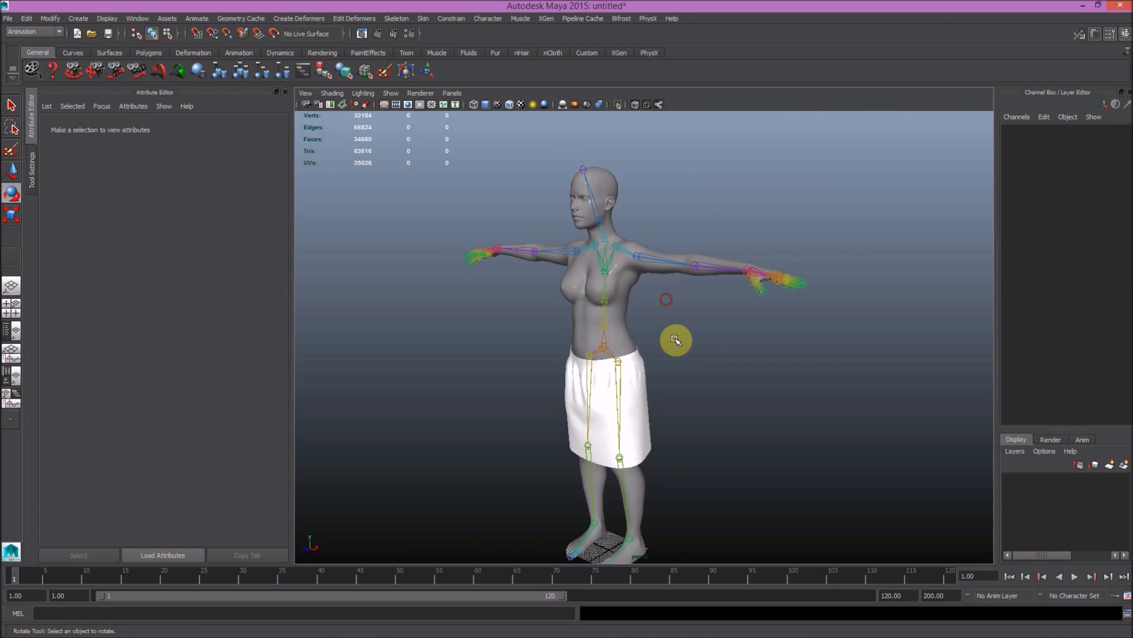
pyautogui.keyDown('alt'); pyautogui.moveTo(679, 342); pyautogui.dragTo(719, 296, button='middle'); pyautogui.keyUp('alt')
pyautogui.scroll(5, 678, 323)
pyautogui.scroll(-3, 740, 298)
pyautogui.scroll(6, 719, 311)
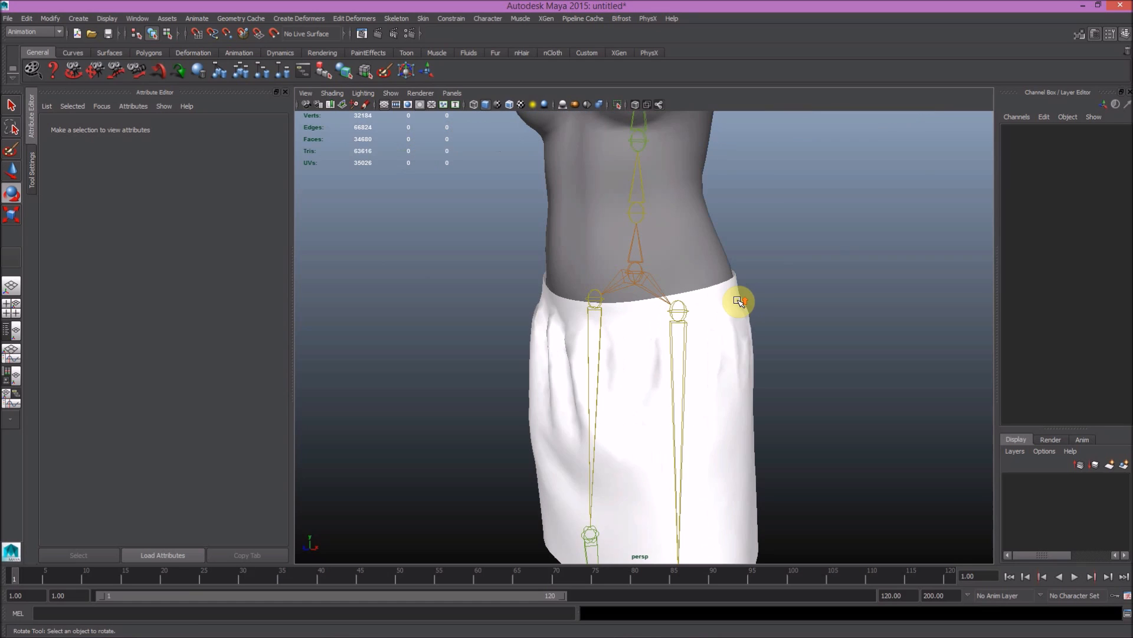
pyautogui.press('e')
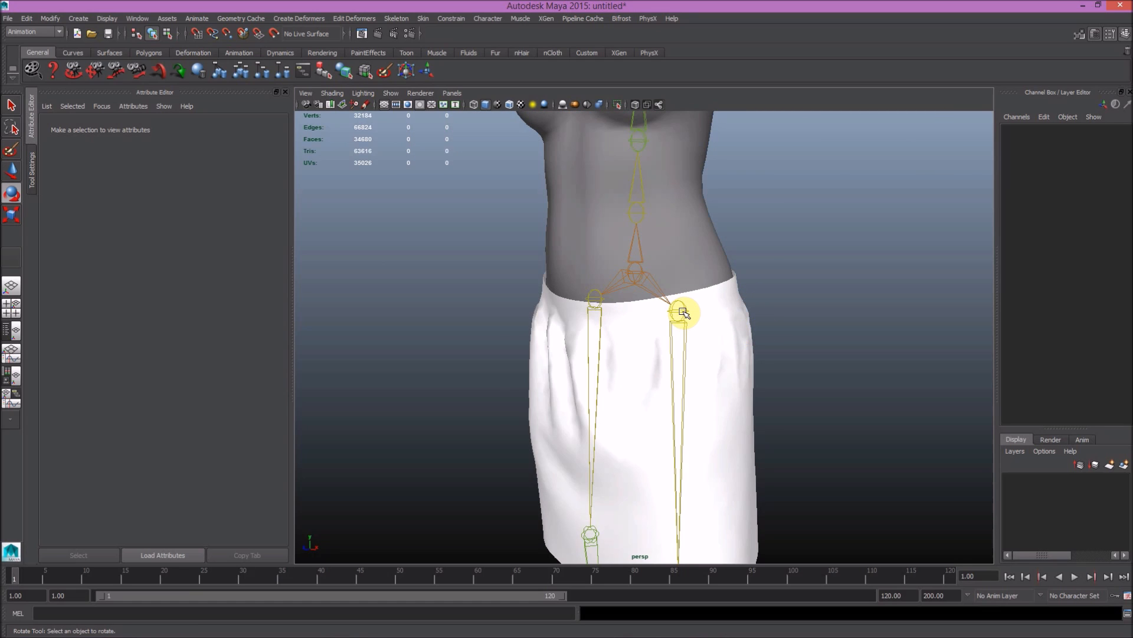
pyautogui.scroll(-4, 683, 312)
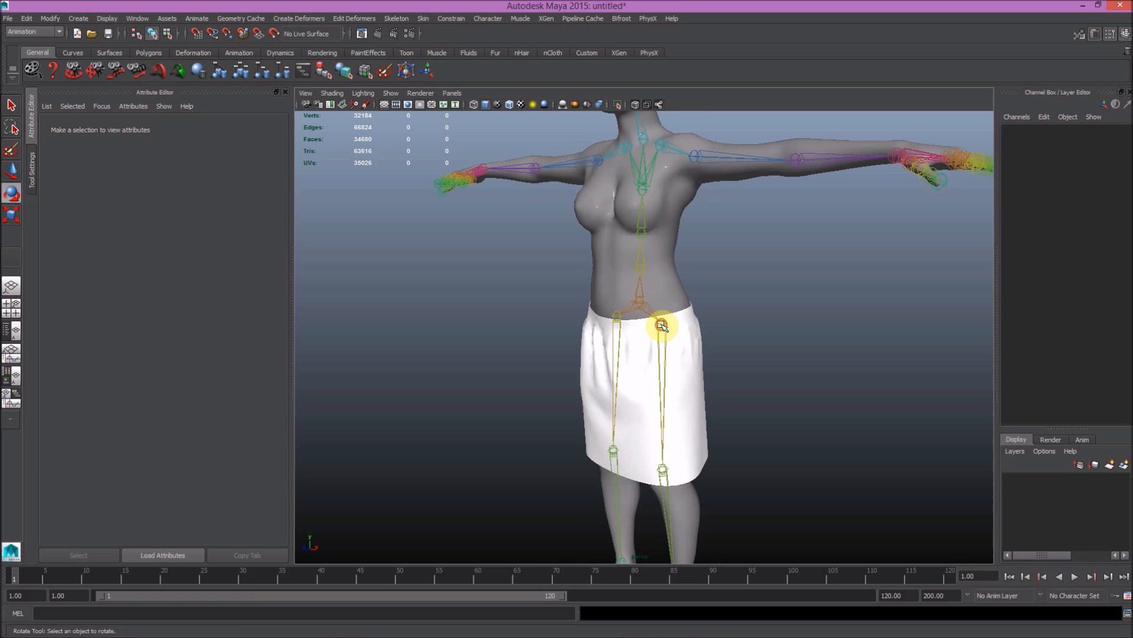
pyautogui.click(661, 326)
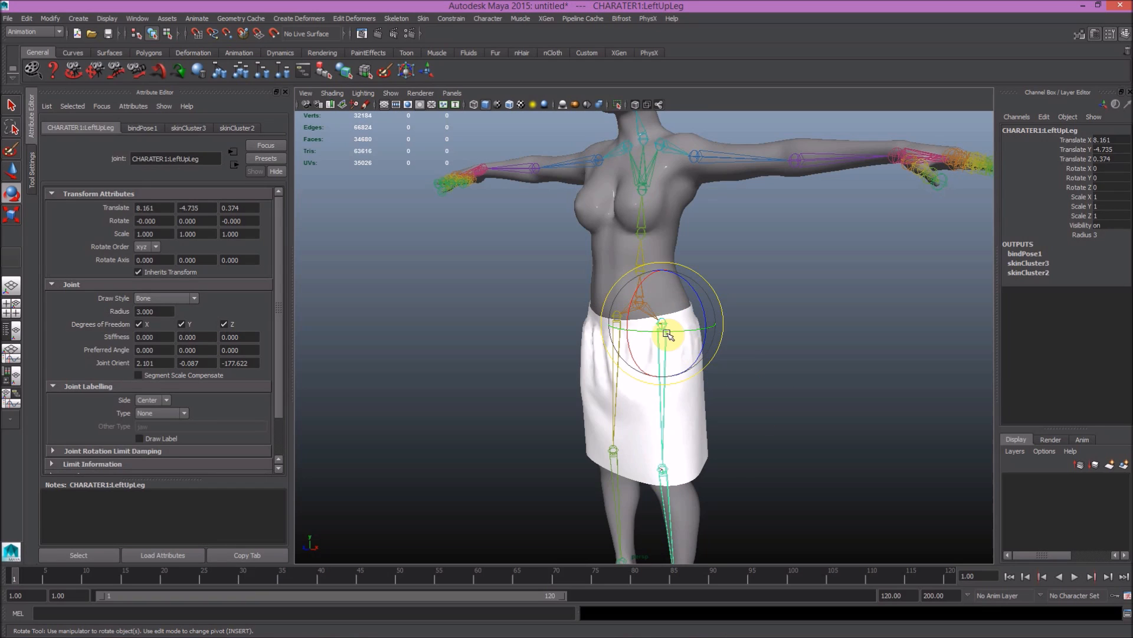
pyautogui.moveTo(637, 296); pyautogui.dragTo(640, 299)
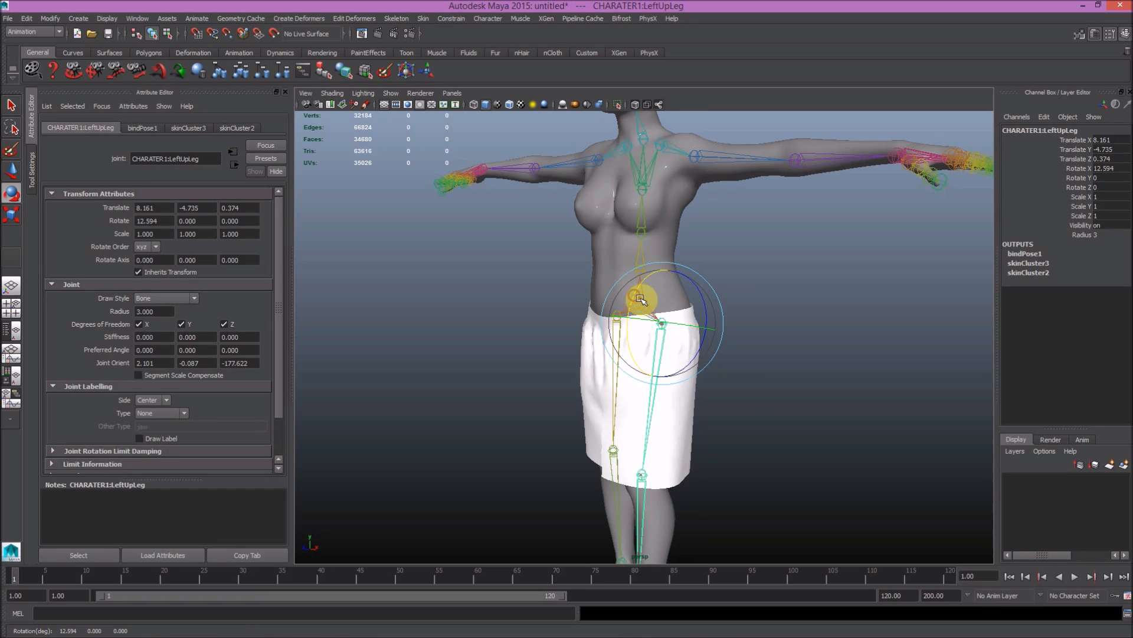
# - Inspect the skirt around the rotated leg and undo the test rotation of the left upper leg joint
pyautogui.keyDown('alt'); pyautogui.moveTo(749, 463); pyautogui.dragTo(632, 427); pyautogui.keyUp('alt')
pyautogui.keyDown('alt'); pyautogui.moveTo(811, 489); pyautogui.dragTo(817, 292); pyautogui.keyUp('alt')
pyautogui.press('e')
pyautogui.hotkey('ctrl', 'z')
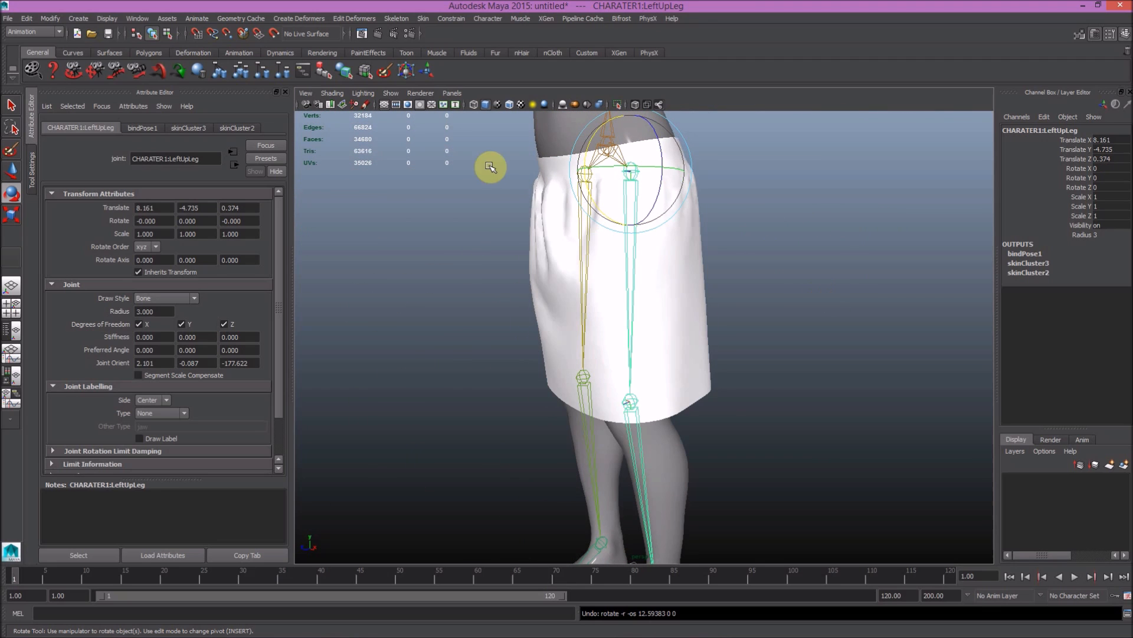
pyautogui.keyDown('alt'); pyautogui.moveTo(523, 210); pyautogui.dragTo(544, 182); pyautogui.keyUp('alt')
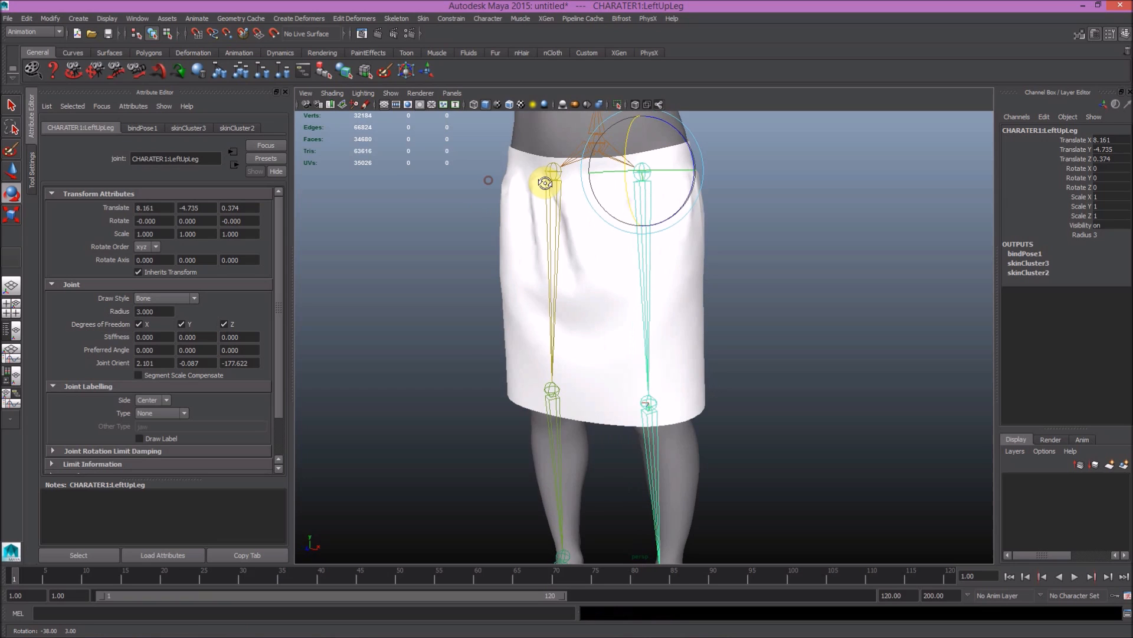
pyautogui.click(764, 202)
# - Remove the visible body mesh and the eyes mesh, keeping the skeleton and skirt
pyautogui.scroll(-5, 789, 413)
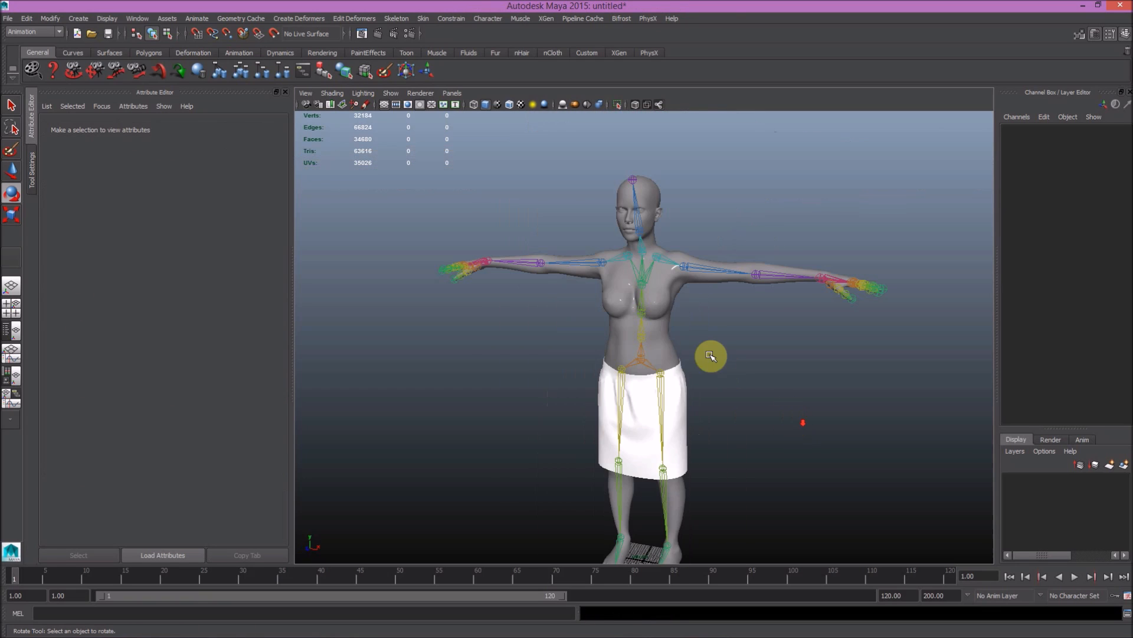
pyautogui.click(654, 295)
pyautogui.hotkey('ctrl', 'h')
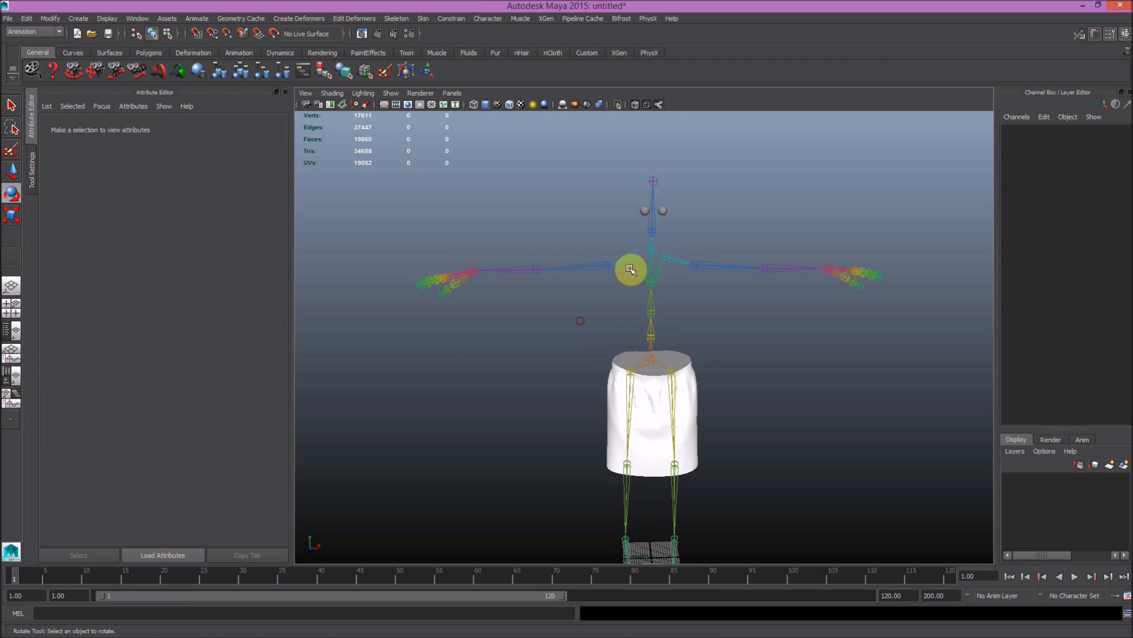
pyautogui.click(650, 208)
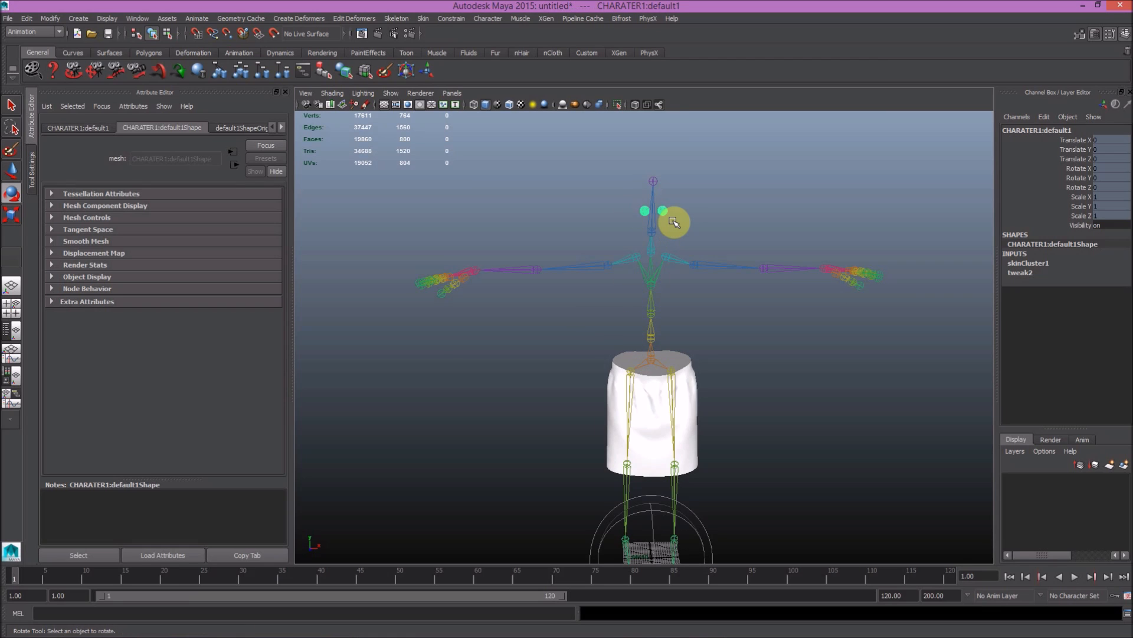
pyautogui.hotkey('ctrl', 'h')
# - Delete the leftover hidden Body mesh using the Outliner and check the remaining Hips skeleton and CLOTH1:Mesh entries
pyautogui.click(130, 21)
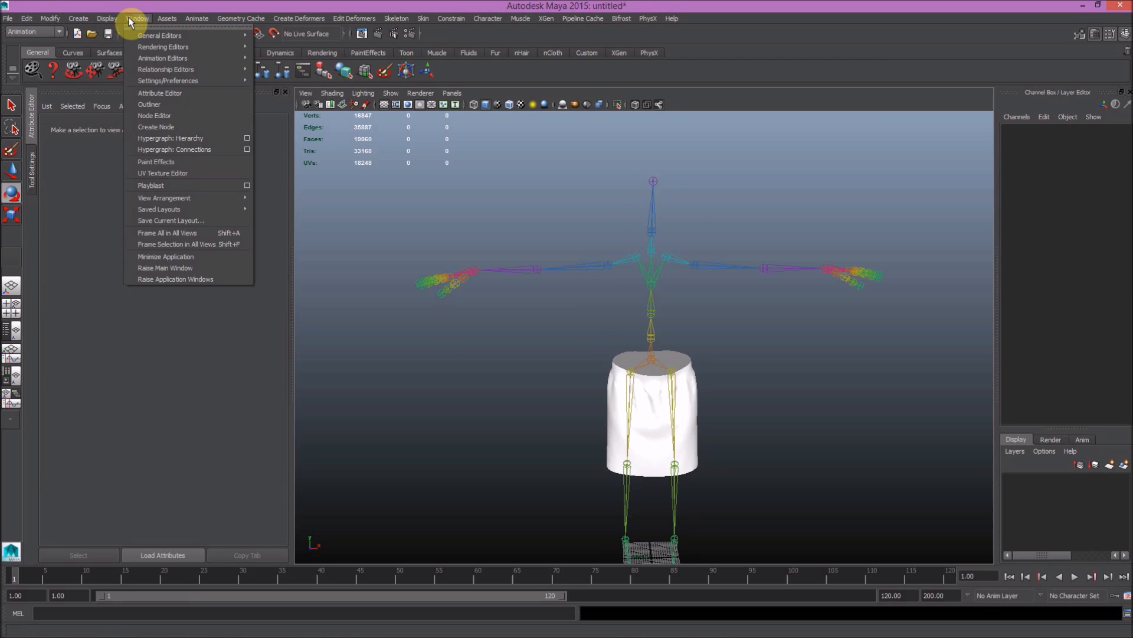
pyautogui.click(155, 101)
pyautogui.moveTo(534, 220); pyautogui.dragTo(253, 185)
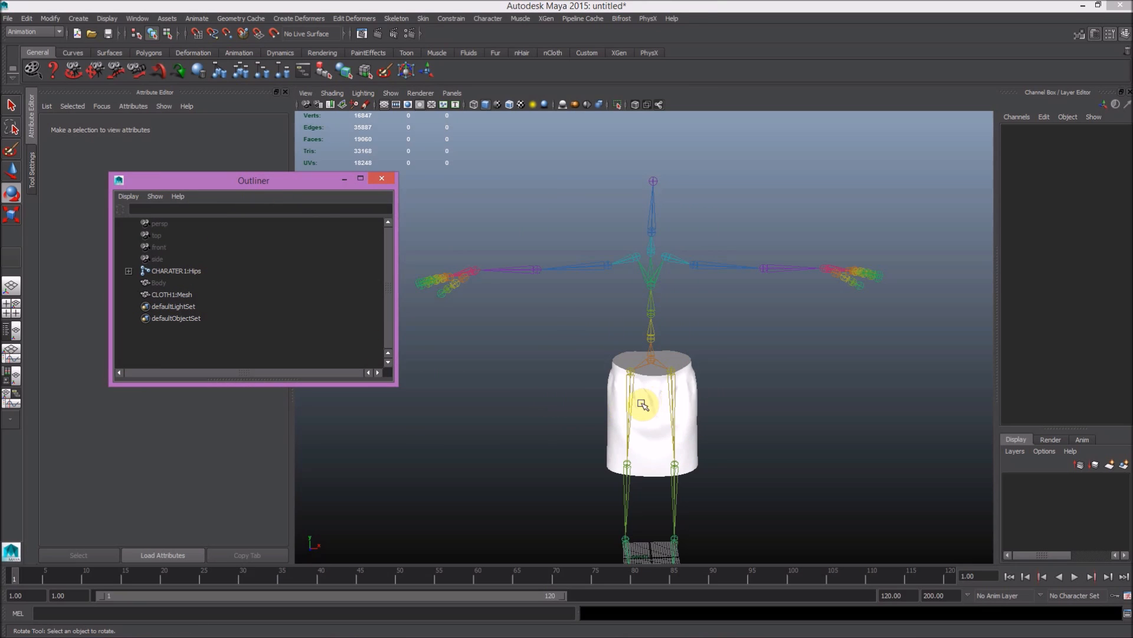
pyautogui.click(660, 405)
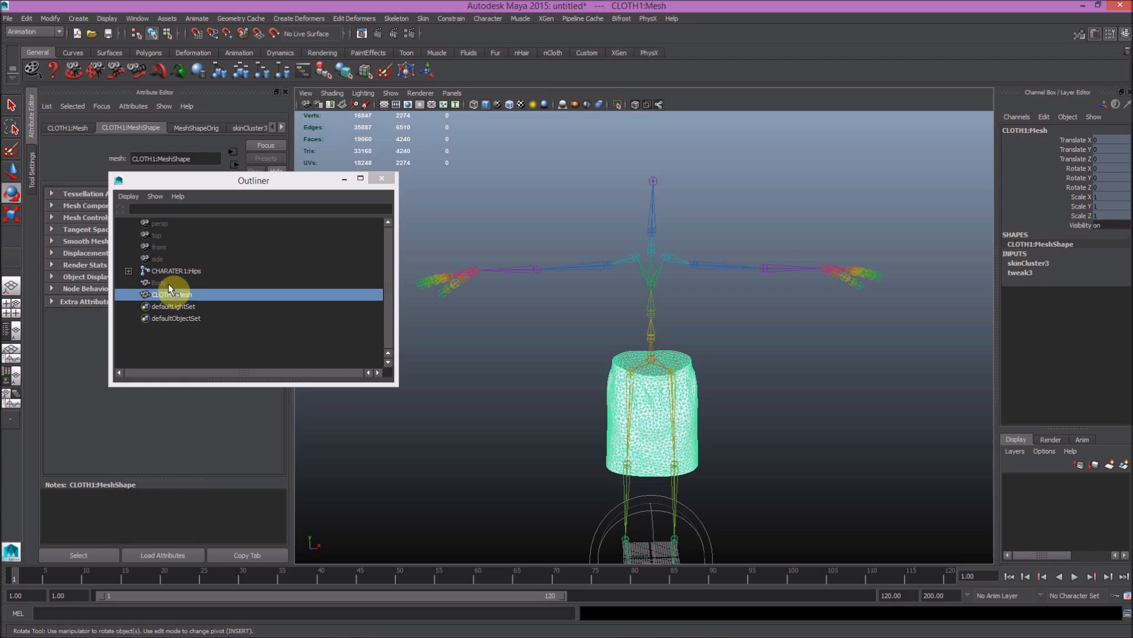
pyautogui.click(168, 284)
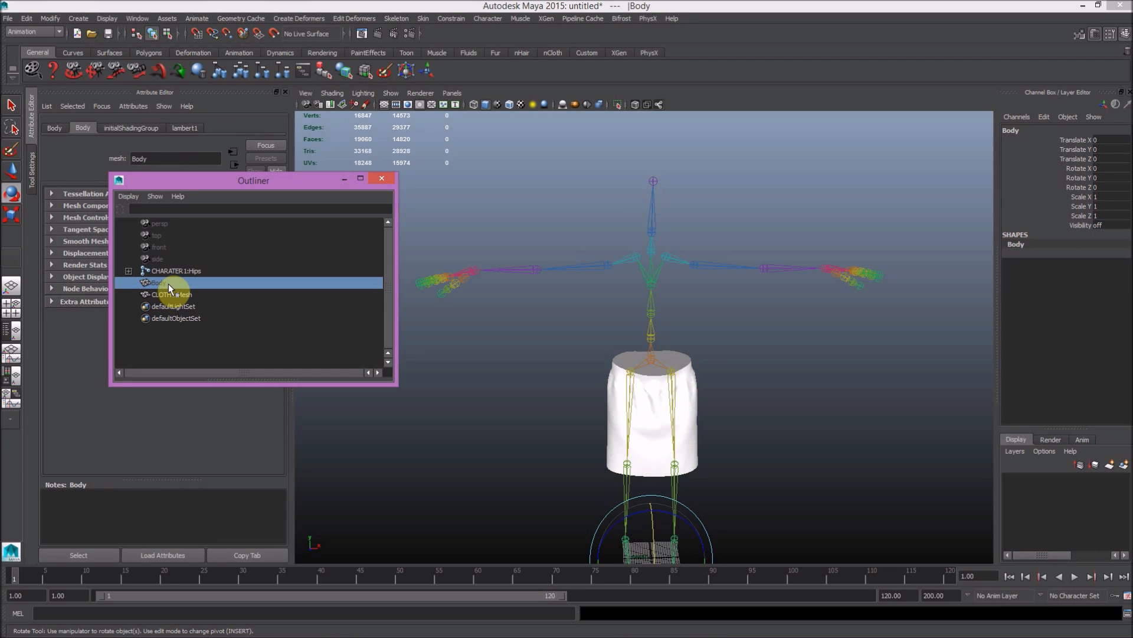
pyautogui.press('Delete')
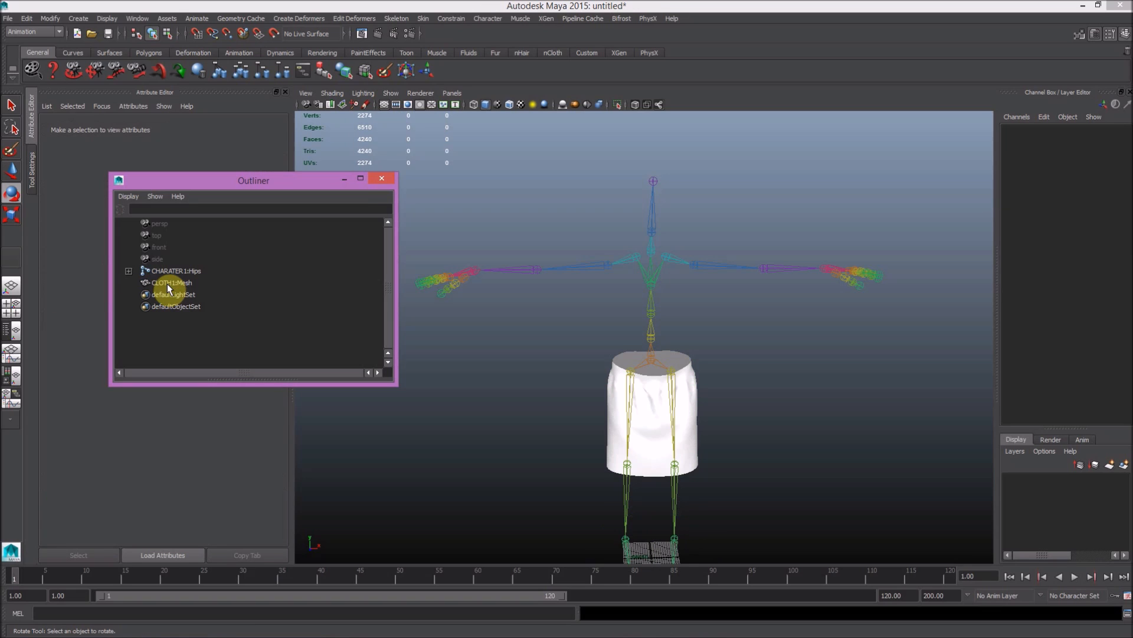
pyautogui.click(183, 270)
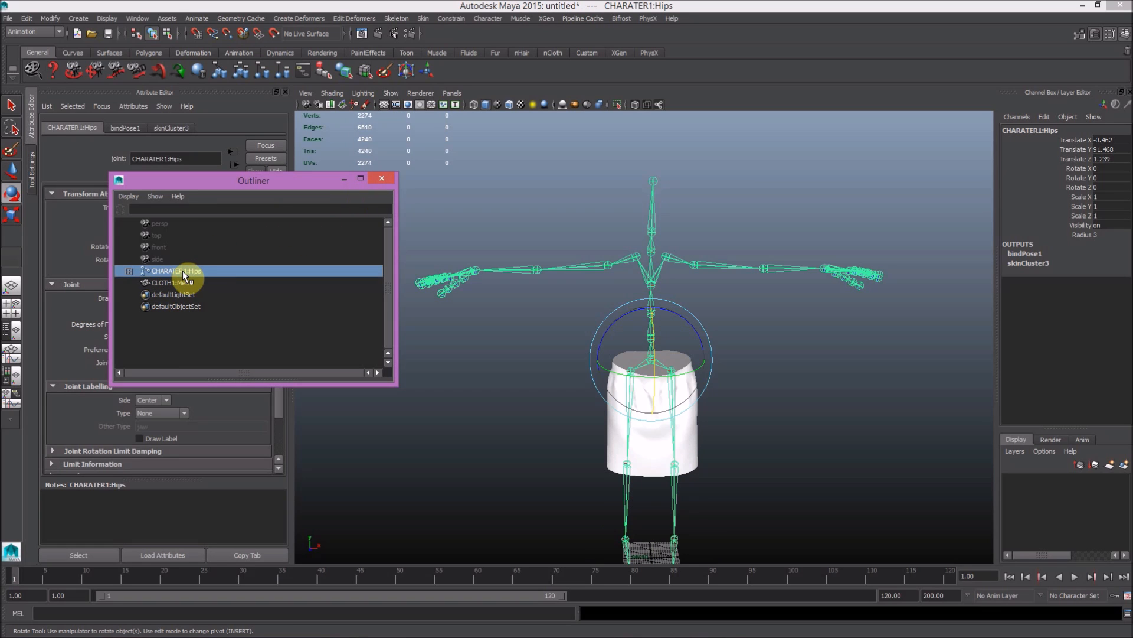
pyautogui.click(183, 283)
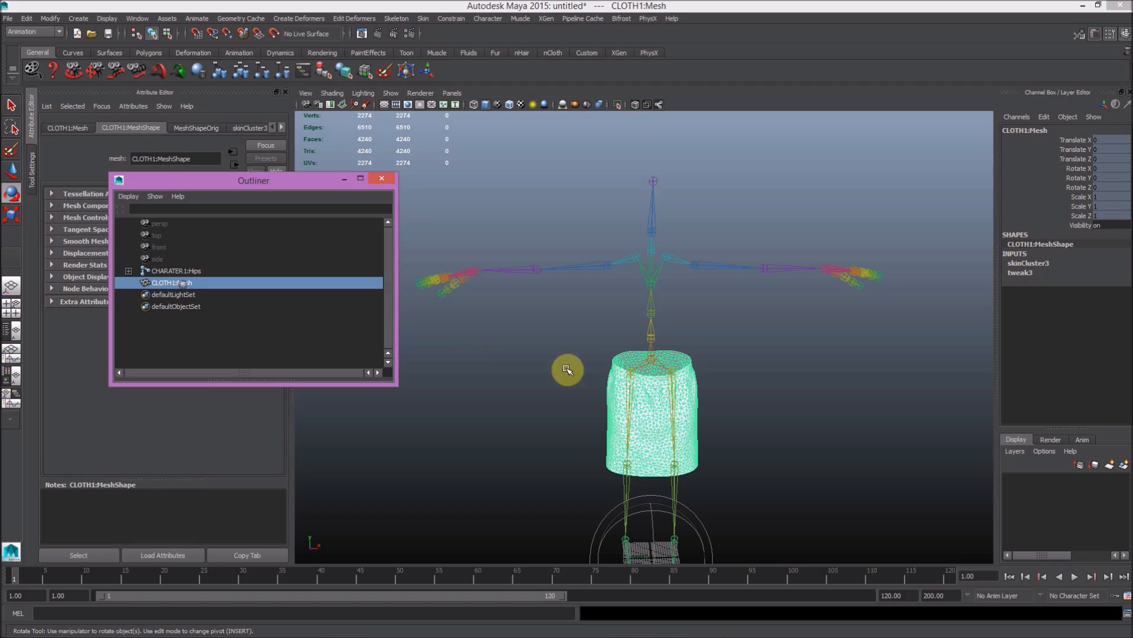
pyautogui.click(382, 178)
pyautogui.click(602, 243)
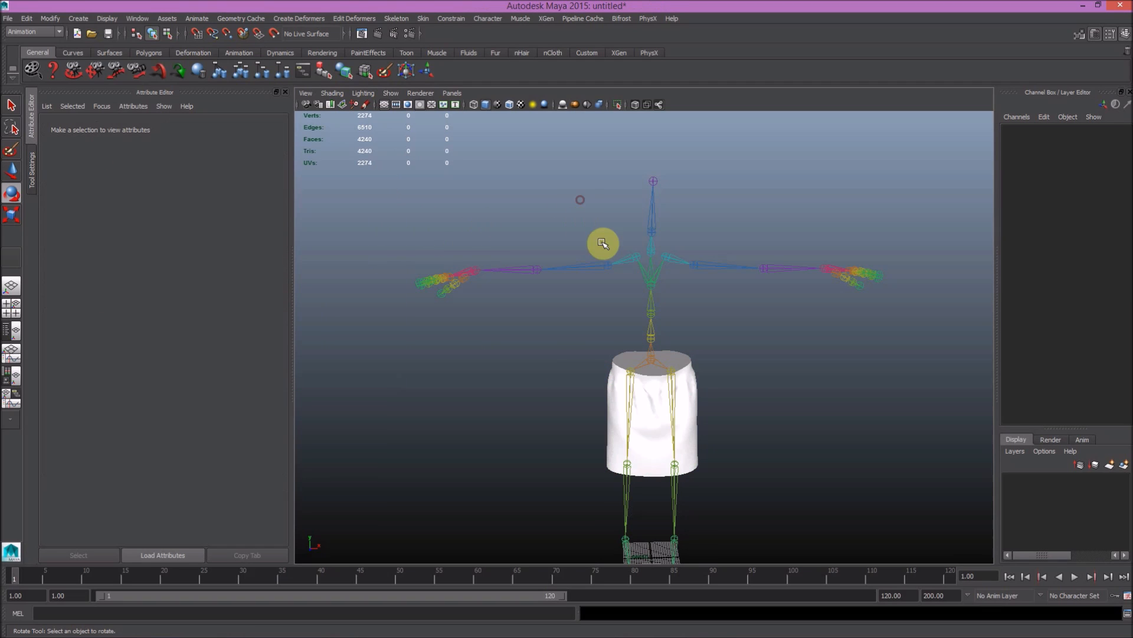
# - Export the whole scene as an FBX file named cloth1skeleton into the TUT folder
pyautogui.click(8, 19)
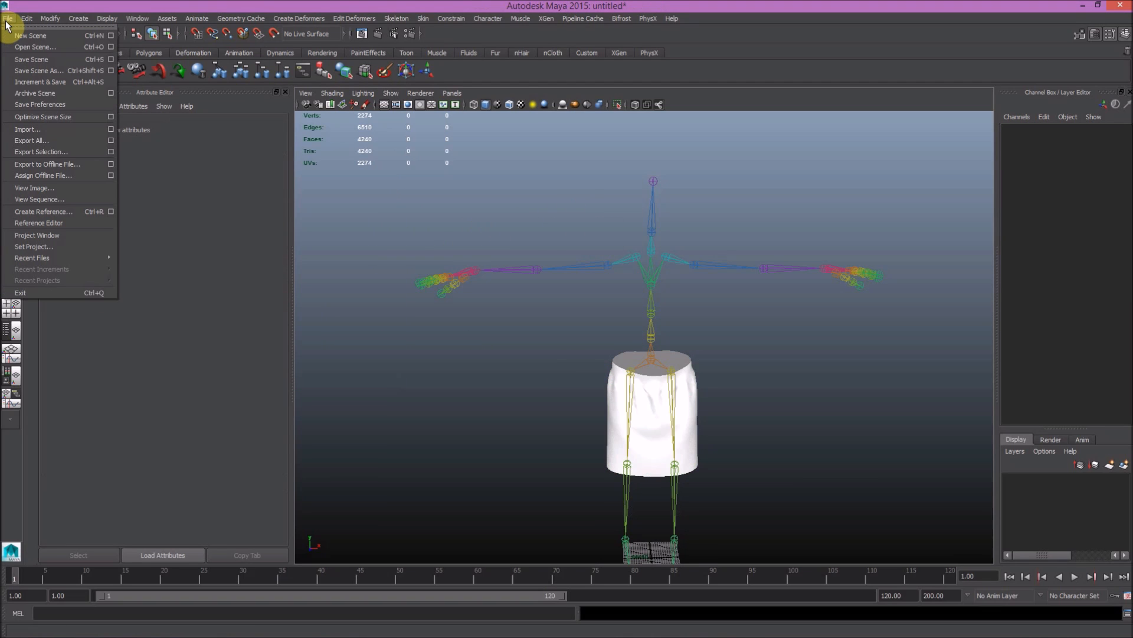
pyautogui.click(64, 141)
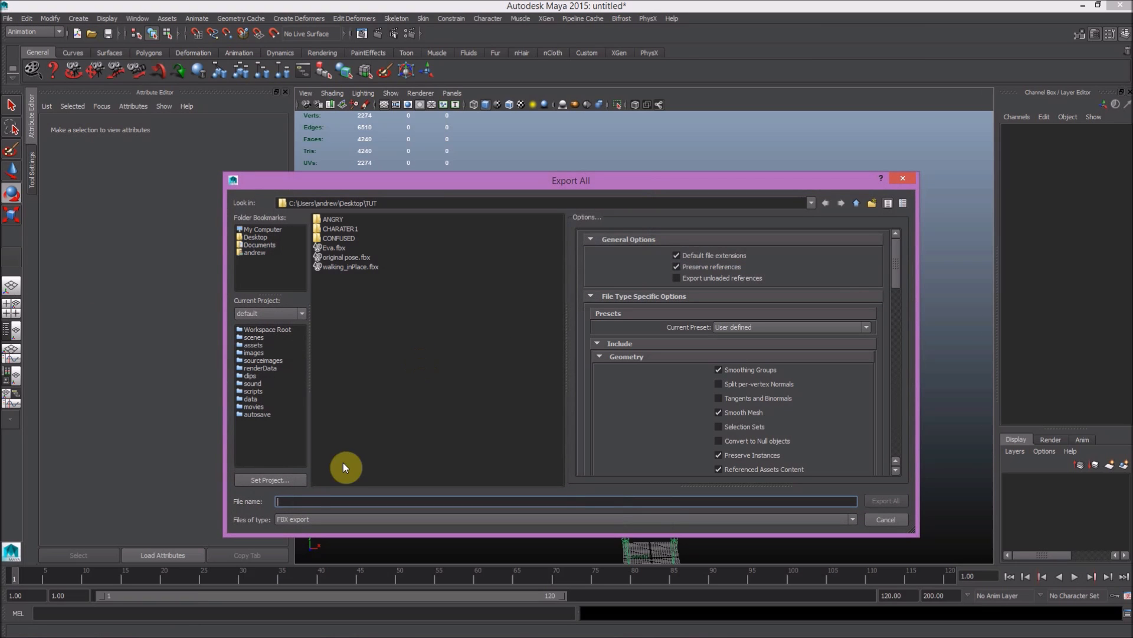
pyautogui.click(298, 501)
pyautogui.write('cloth1skeleton')
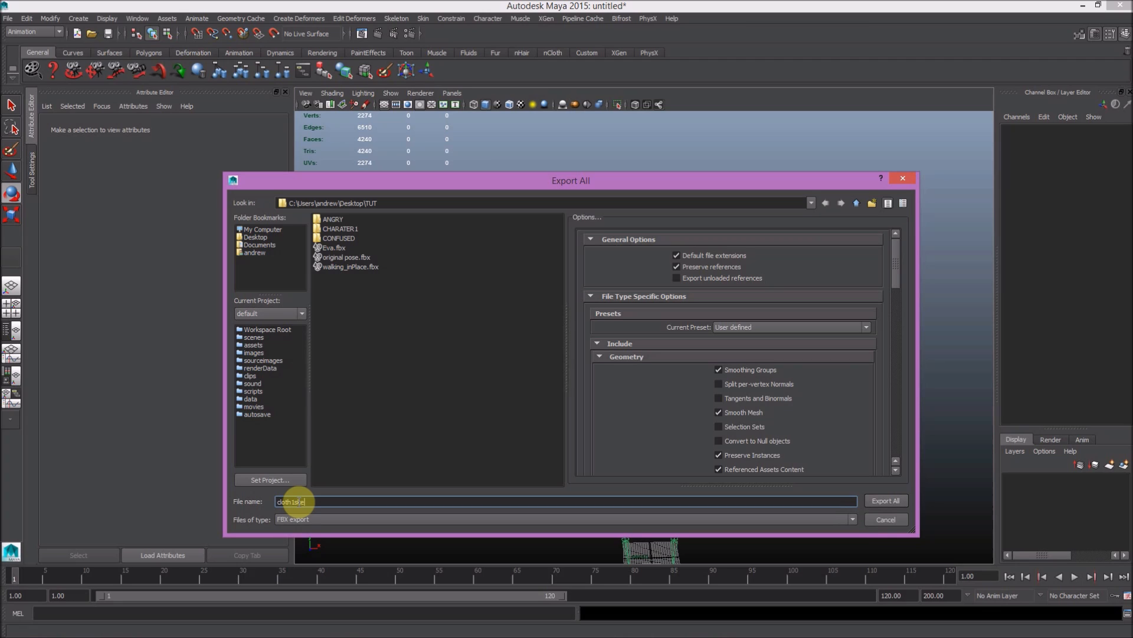
pyautogui.click(881, 501)
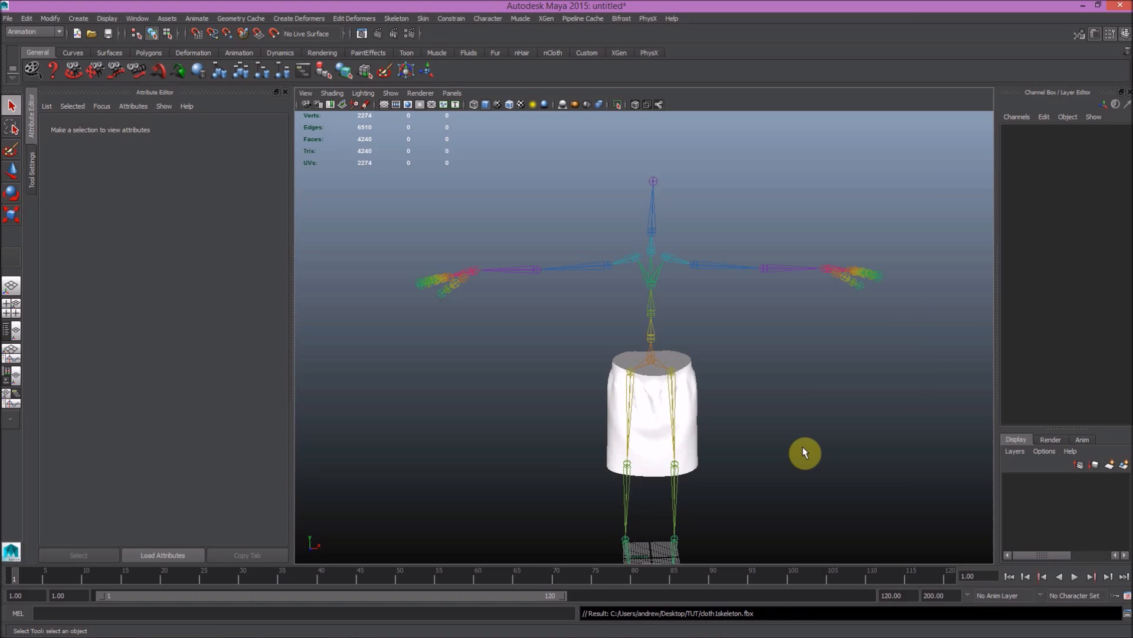
pyautogui.keyDown('alt'); pyautogui.moveTo(796, 425); pyautogui.dragTo(780, 419); pyautogui.keyUp('alt')
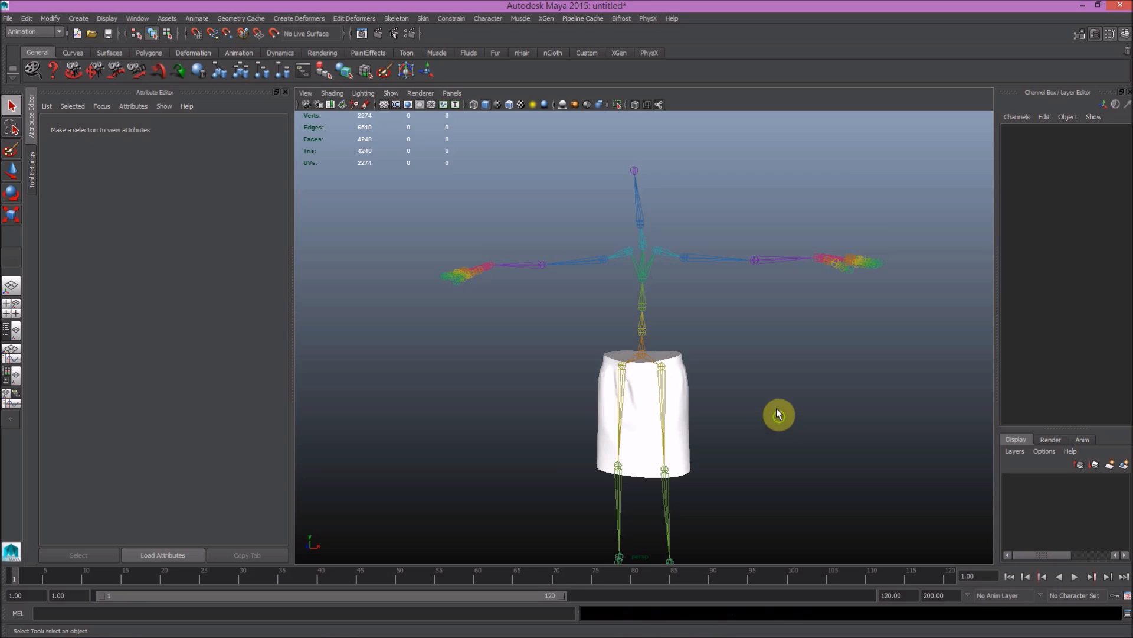
pyautogui.keyDown('alt'); pyautogui.moveTo(781, 419); pyautogui.dragTo(753, 306, button='middle'); pyautogui.keyUp('alt')
pyautogui.scroll(3, 753, 306)
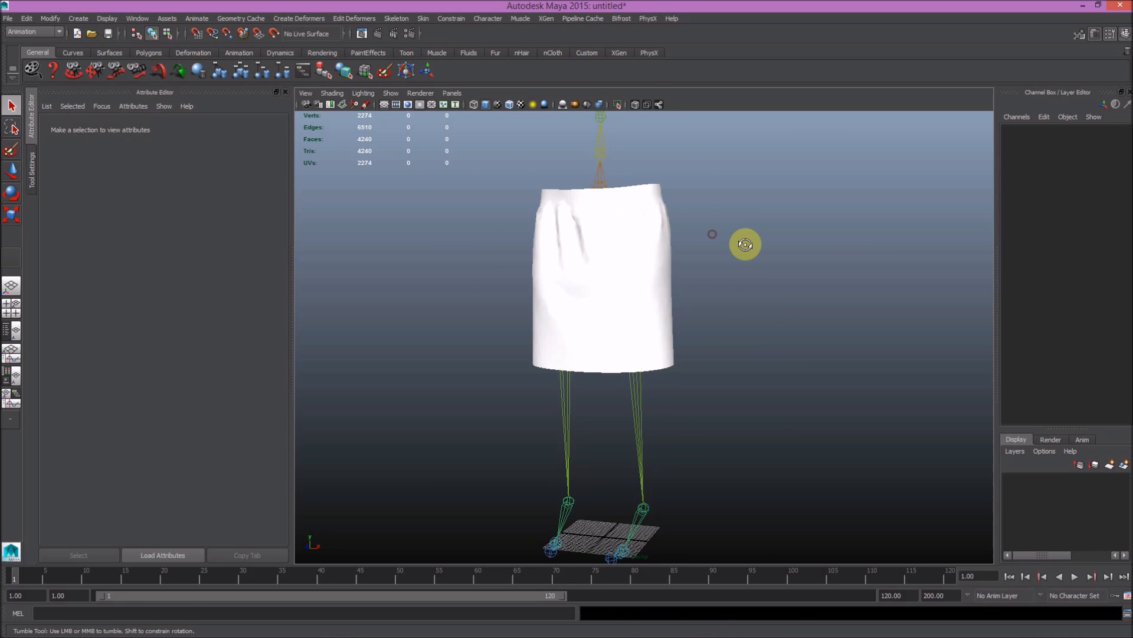
pyautogui.keyDown('alt'); pyautogui.moveTo(721, 235); pyautogui.dragTo(676, 273); pyautogui.keyUp('alt')
pyautogui.click(668, 268)
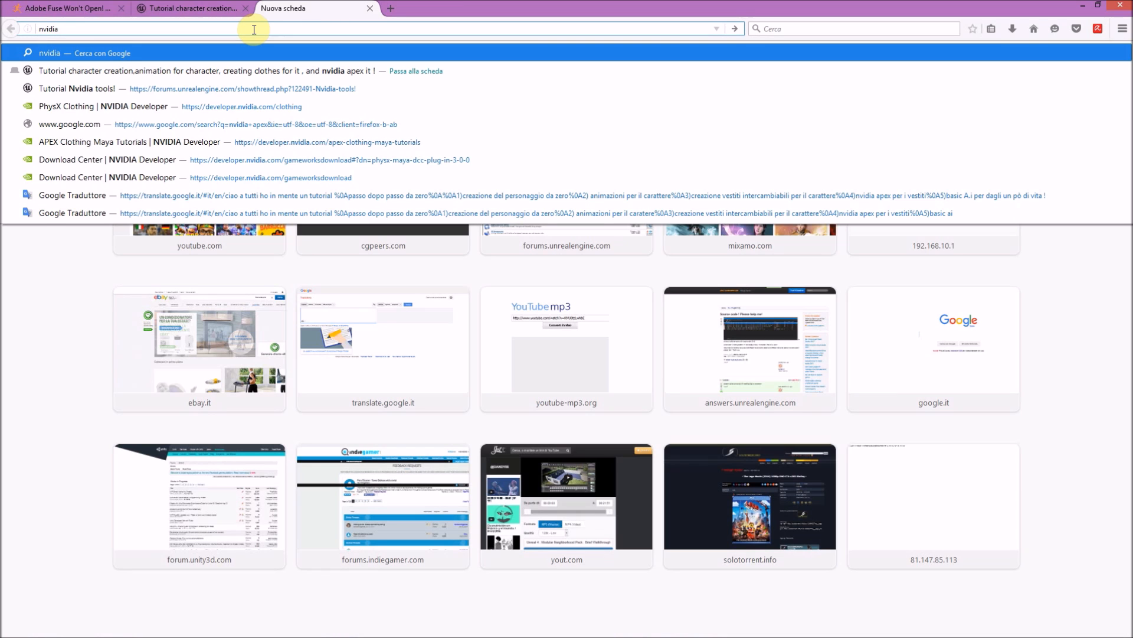
# - Switch to the web browser, search Google for nvidia apex and open NVIDIA's Maya Clothing Tutorial page via PhysX Clothing
pyautogui.write('apex')
pyautogui.press('Return')
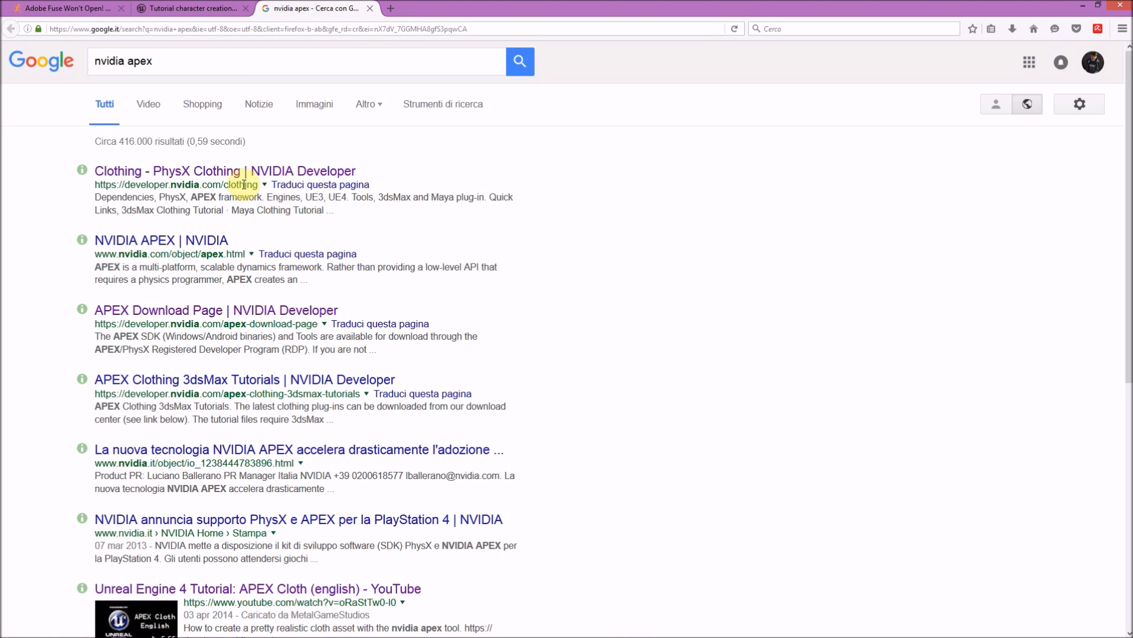
pyautogui.click(224, 177)
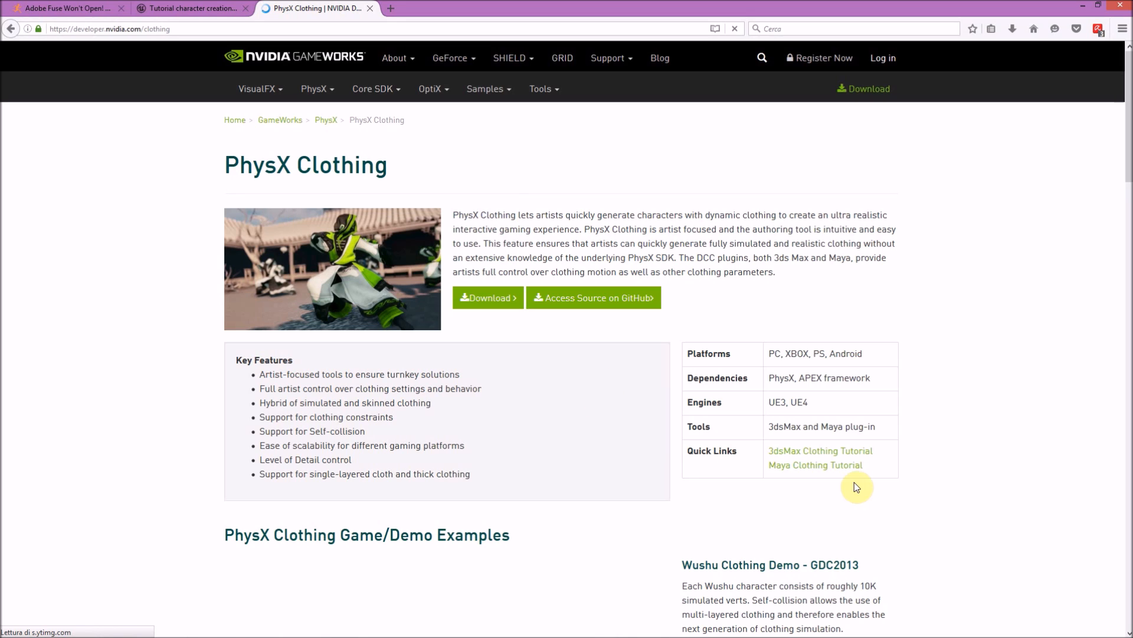
pyautogui.click(793, 466)
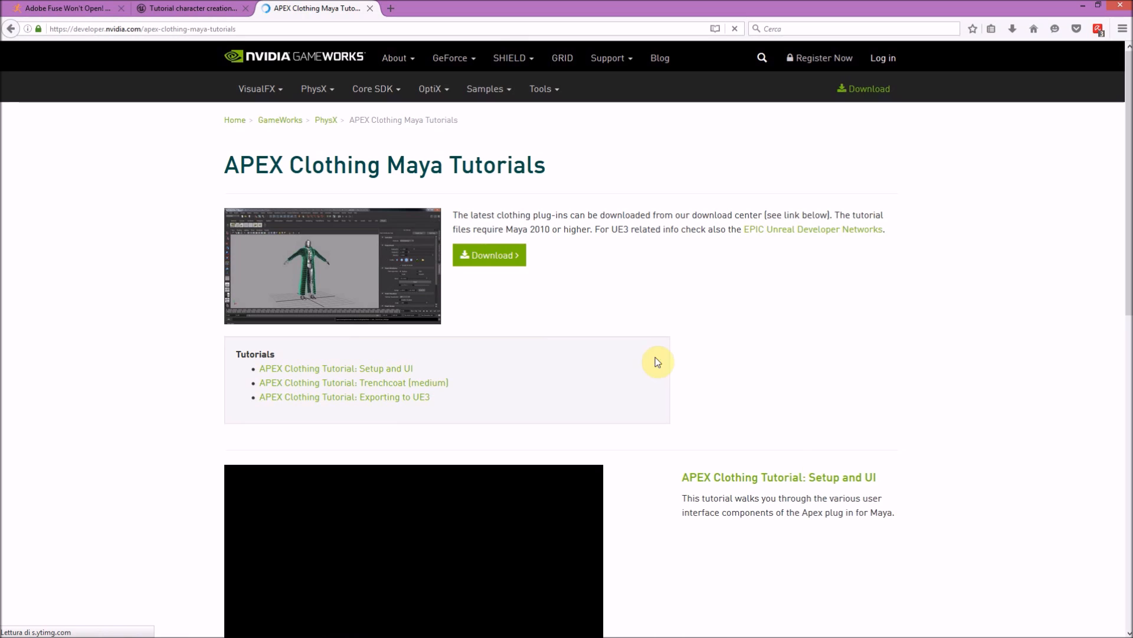
# - Browse NVIDIA's Download Center to the PhysX: Maya DCC plug-in for PhysX 3-3-4 downloads, expand that entry, and close the page after reviewing it
pyautogui.click(506, 256)
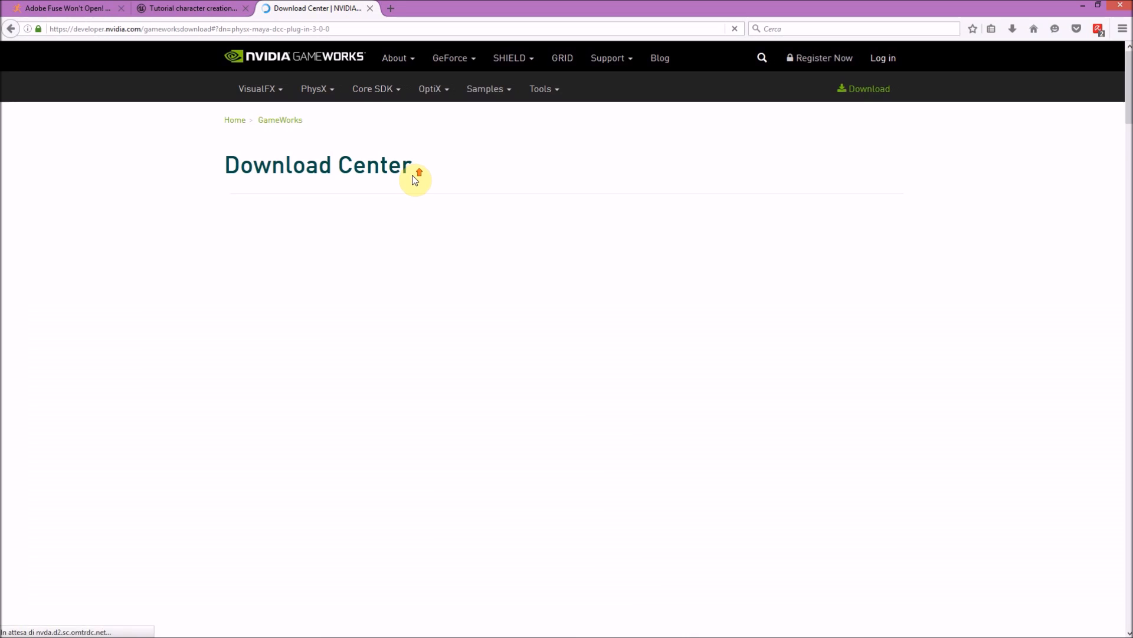
pyautogui.scroll(-6, 559, 336)
pyautogui.scroll(-3, 561, 342)
pyautogui.scroll(-7, 544, 372)
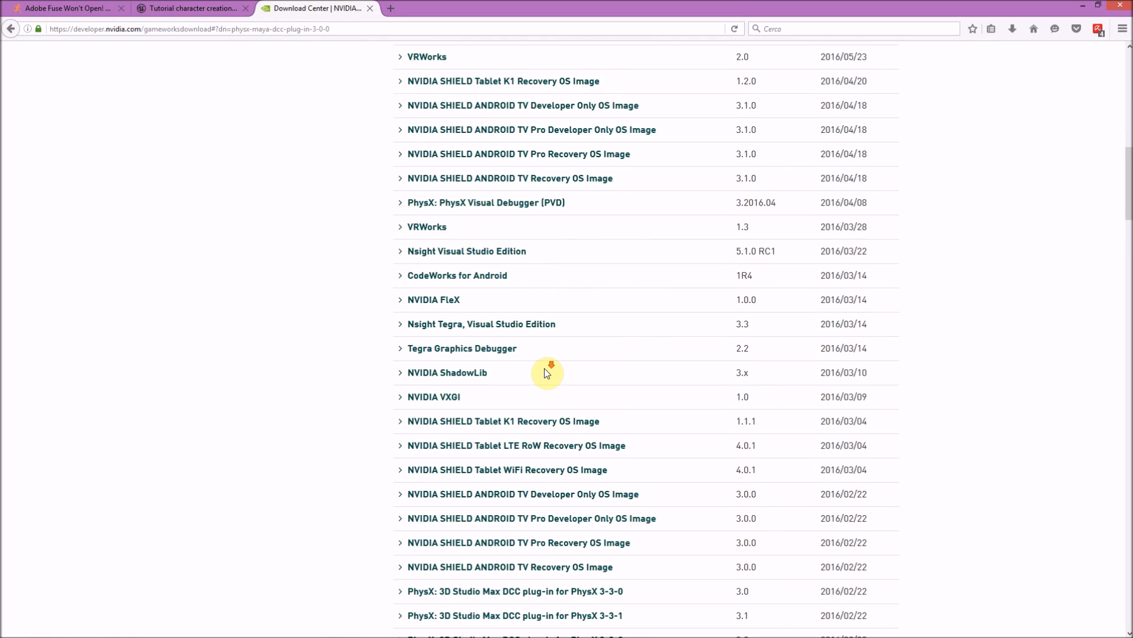
pyautogui.scroll(-2, 544, 372)
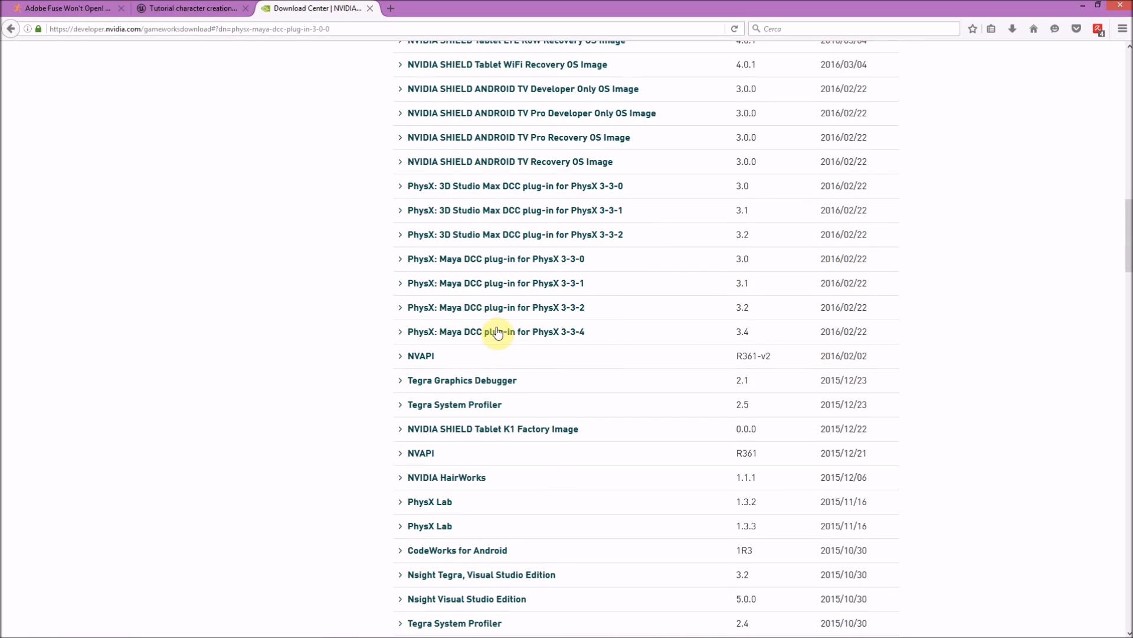
pyautogui.click(401, 338)
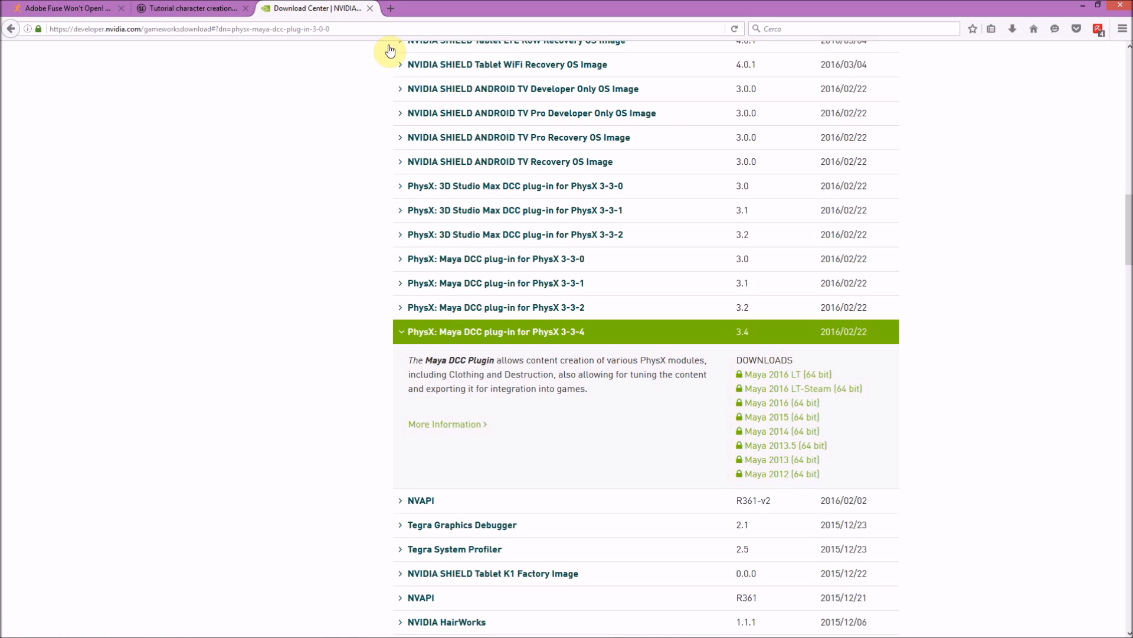
pyautogui.click(369, 10)
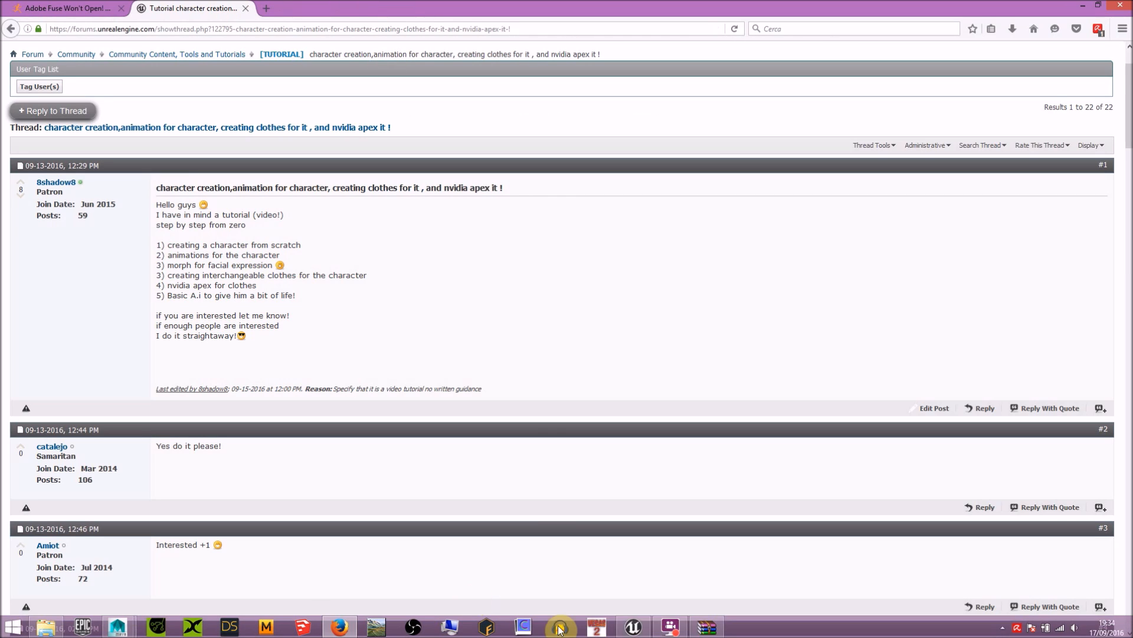
# - Switch to Maya and check in the Plug-in Manager whether physx.mll is loaded and set to auto load
pyautogui.moveTo(118, 627)
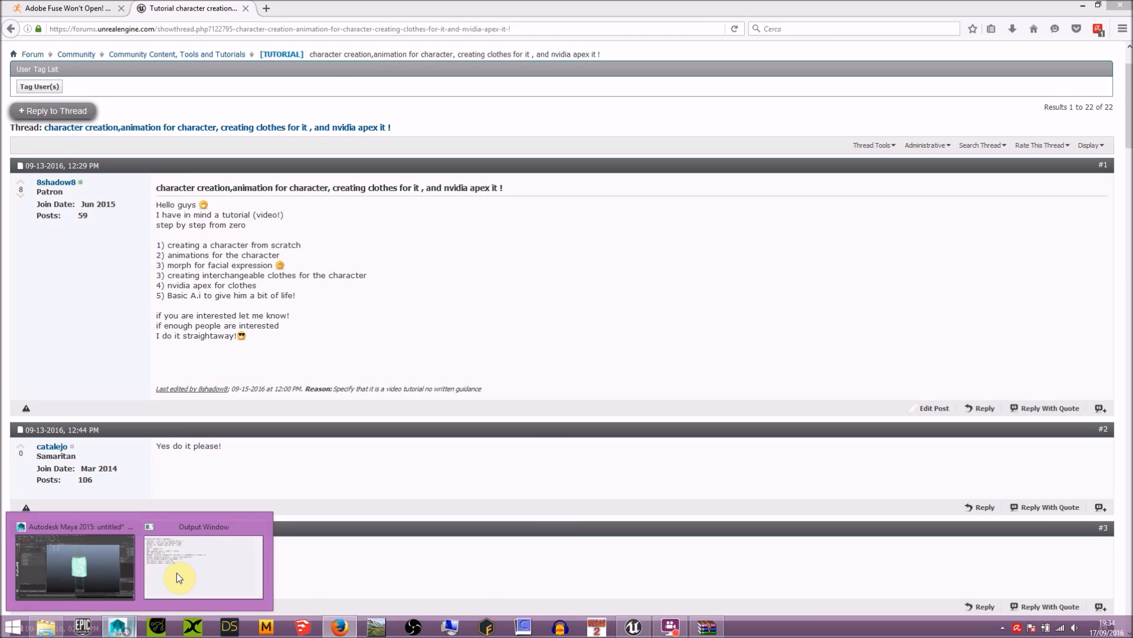
pyautogui.click(122, 565)
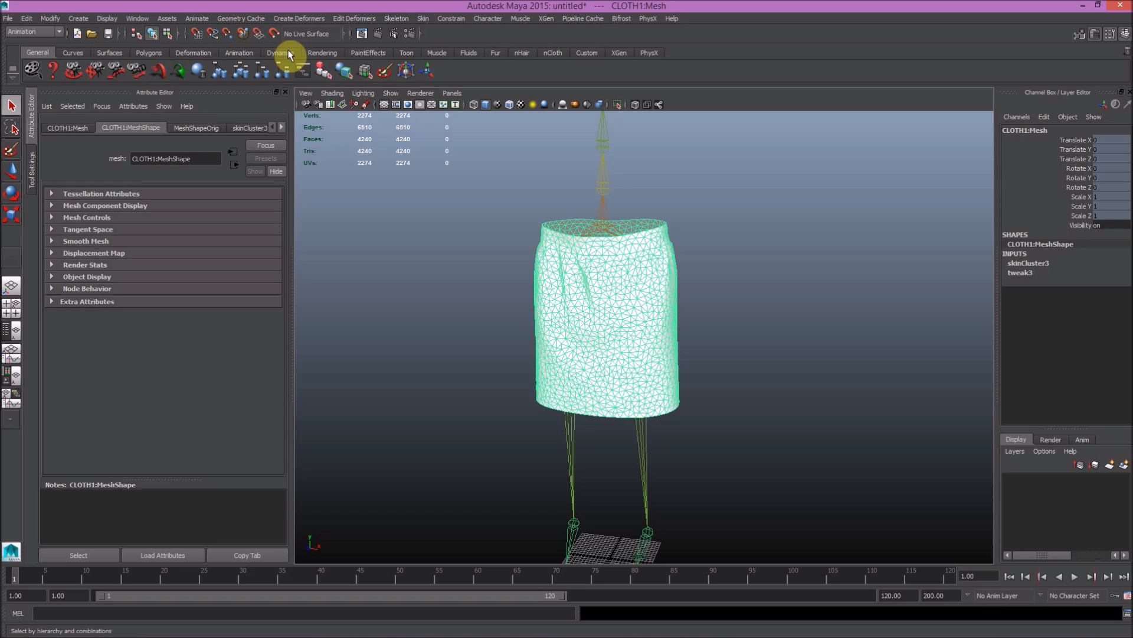
pyautogui.click(223, 19)
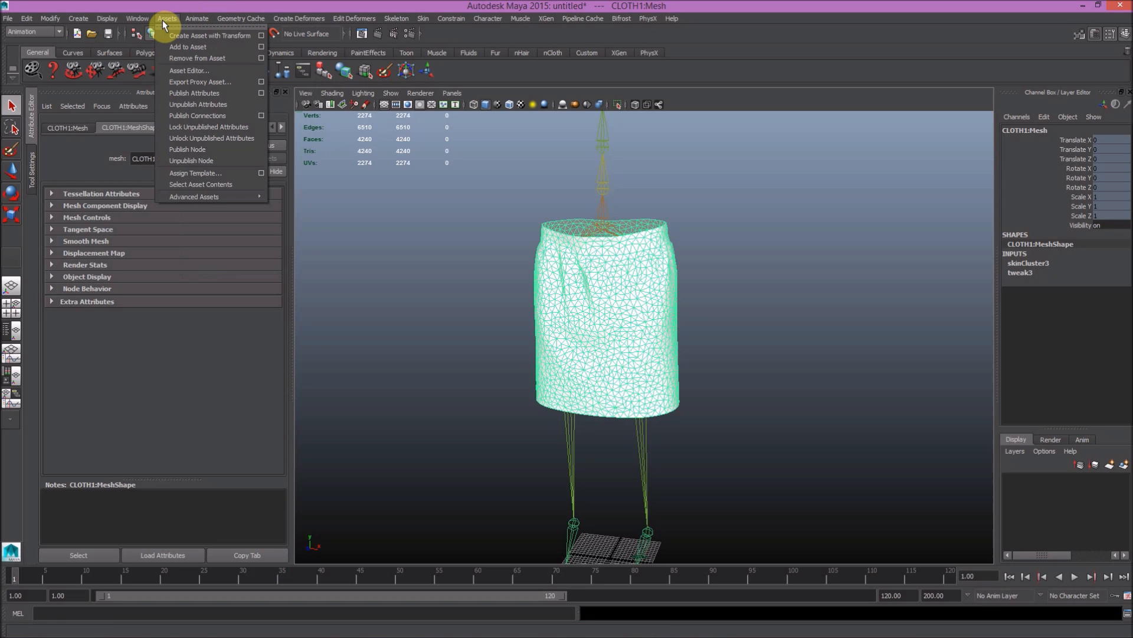
pyautogui.moveTo(143, 17)
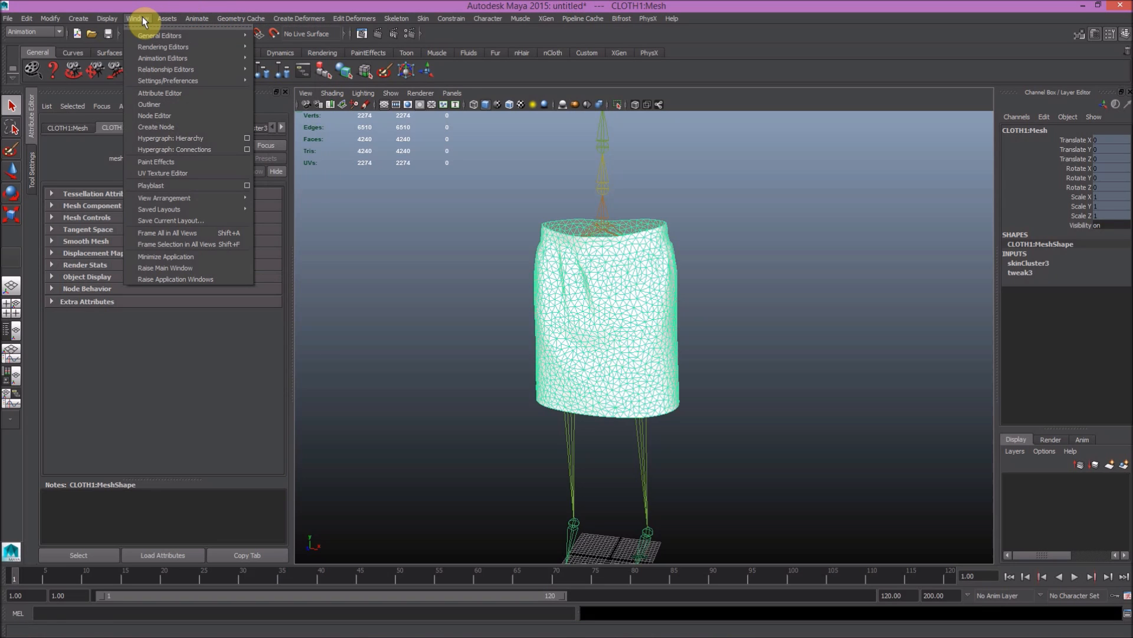
pyautogui.moveTo(170, 79)
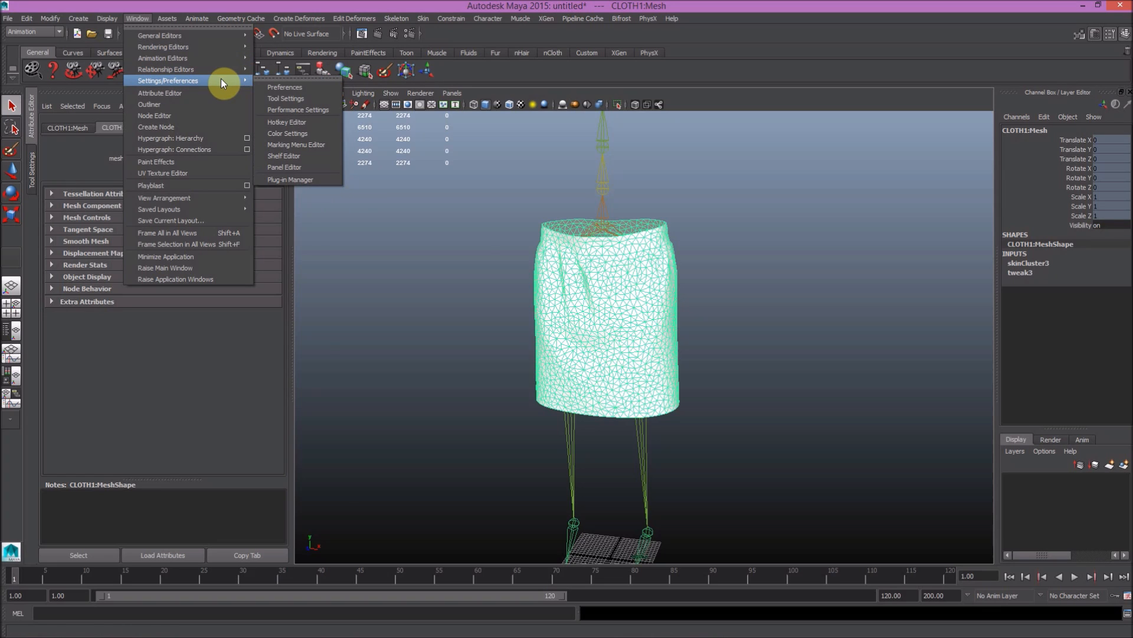
pyautogui.click(311, 179)
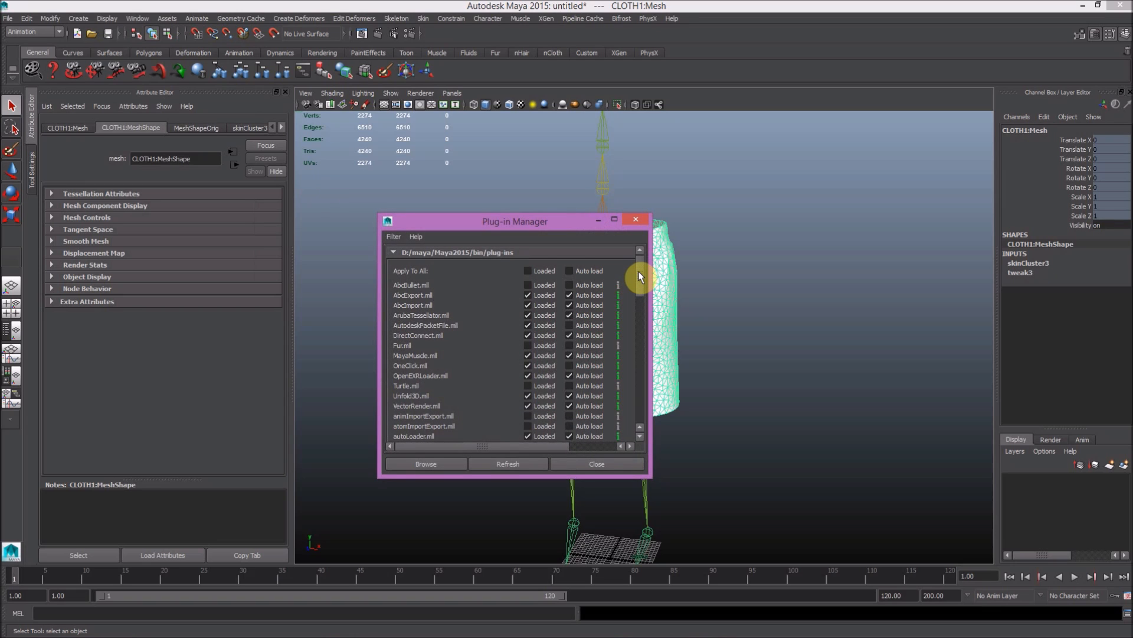
pyautogui.moveTo(638, 275); pyautogui.dragTo(648, 385)
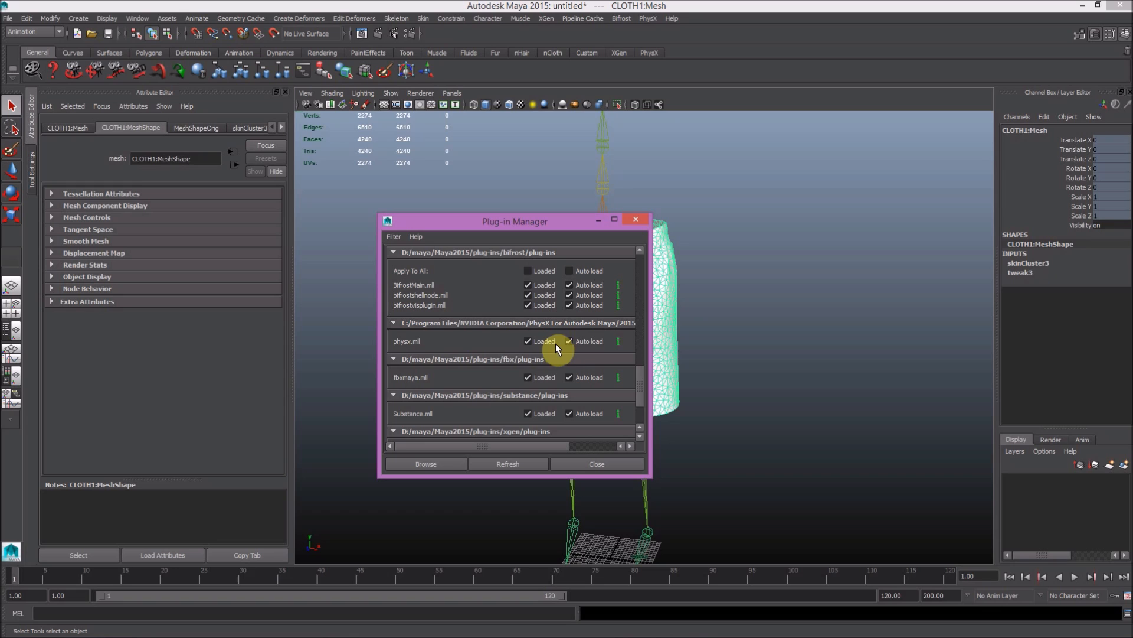
pyautogui.click(575, 463)
# - Select the skirt mesh and apply PhysX APEX clothing to it
pyautogui.click(708, 308)
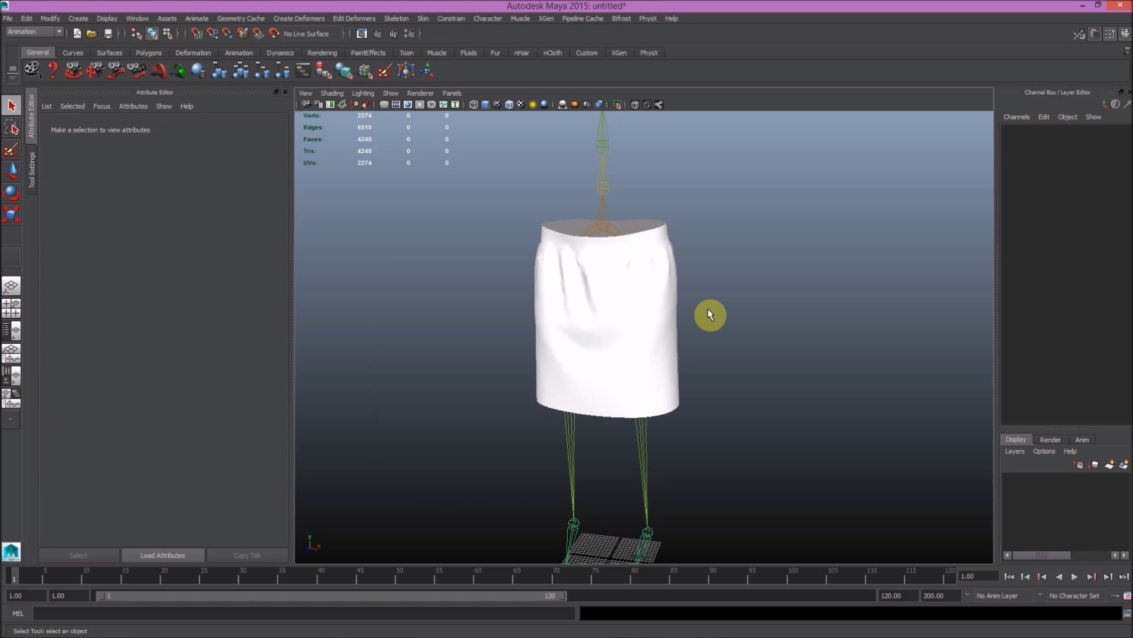
pyautogui.keyDown('alt'); pyautogui.moveTo(717, 210); pyautogui.dragTo(710, 251, button='middle'); pyautogui.keyUp('alt')
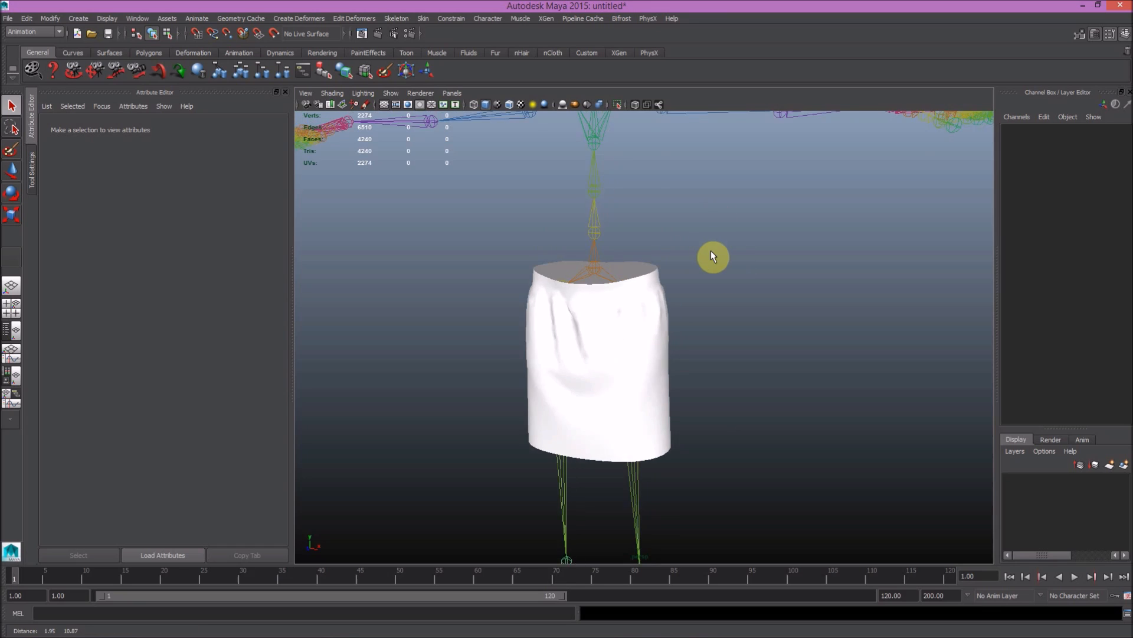
pyautogui.scroll(-3, 710, 251)
pyautogui.keyDown('alt'); pyautogui.moveTo(725, 346); pyautogui.dragTo(749, 286); pyautogui.keyUp('alt')
pyautogui.keyDown('alt'); pyautogui.moveTo(650, 286); pyautogui.dragTo(646, 360); pyautogui.keyUp('alt')
pyautogui.click(645, 358)
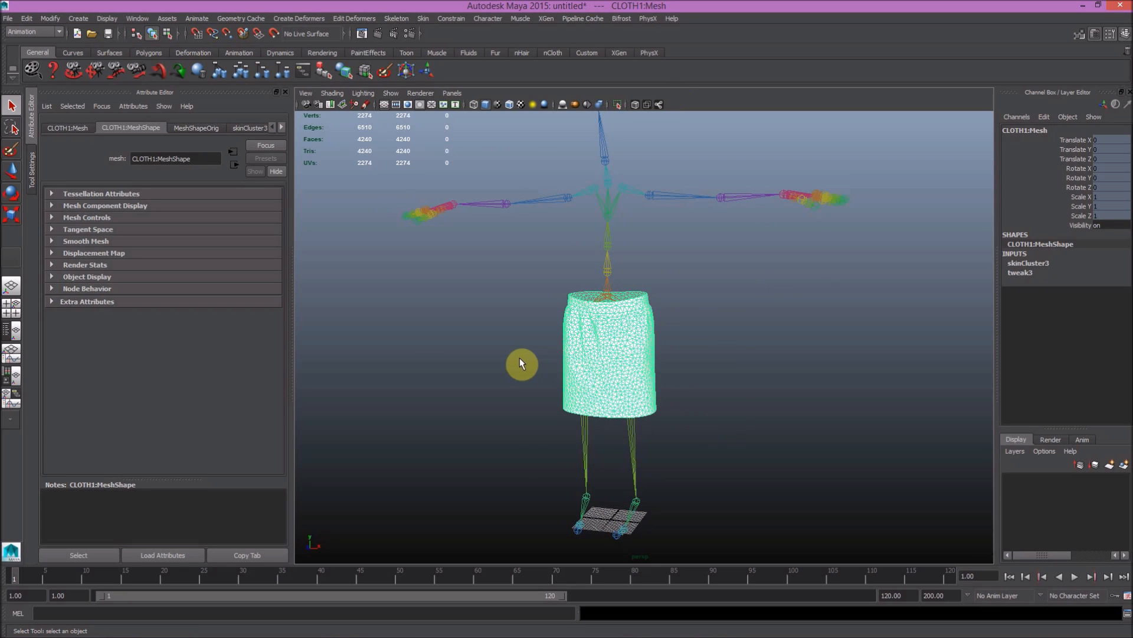
pyautogui.keyDown('alt'); pyautogui.moveTo(519, 357); pyautogui.dragTo(511, 339); pyautogui.keyUp('alt')
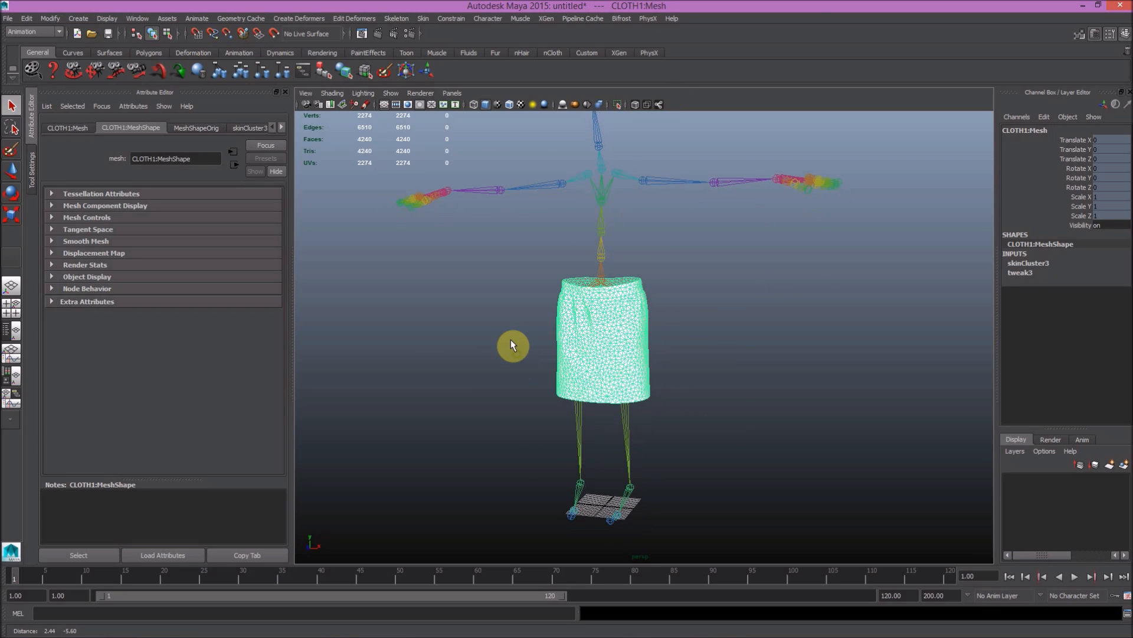
pyautogui.click(650, 54)
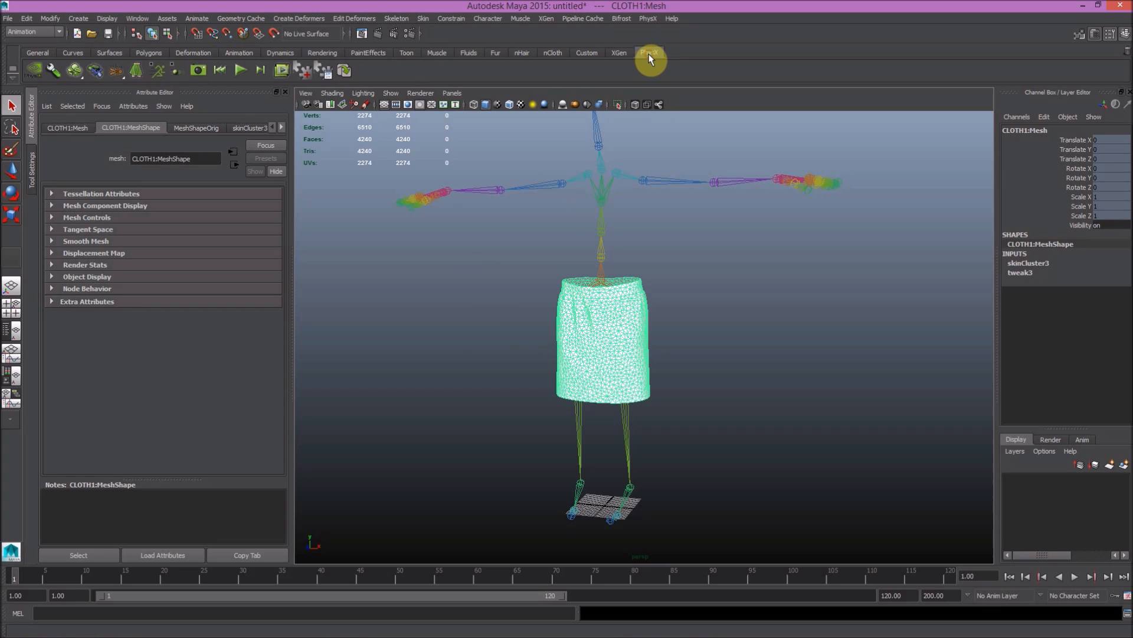
pyautogui.click(135, 73)
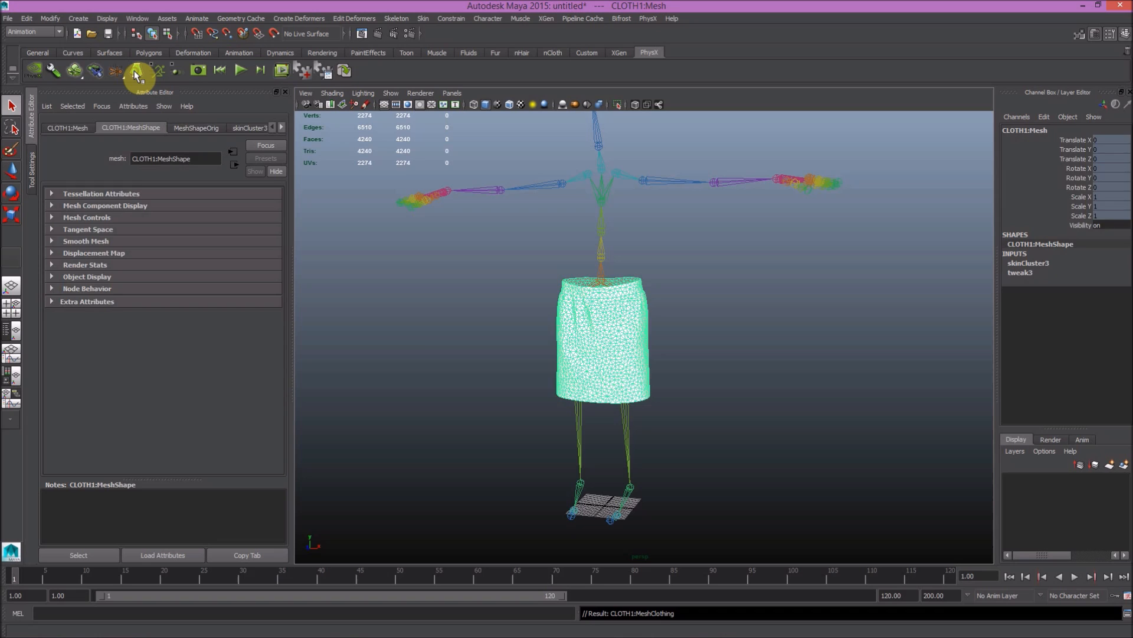
# - Start painting vertex behaviors for the default physical material of the skirt's clothing
pyautogui.keyDown('alt'); pyautogui.moveTo(536, 369); pyautogui.dragTo(605, 370); pyautogui.keyUp('alt')
pyautogui.scroll(3, 606, 371)
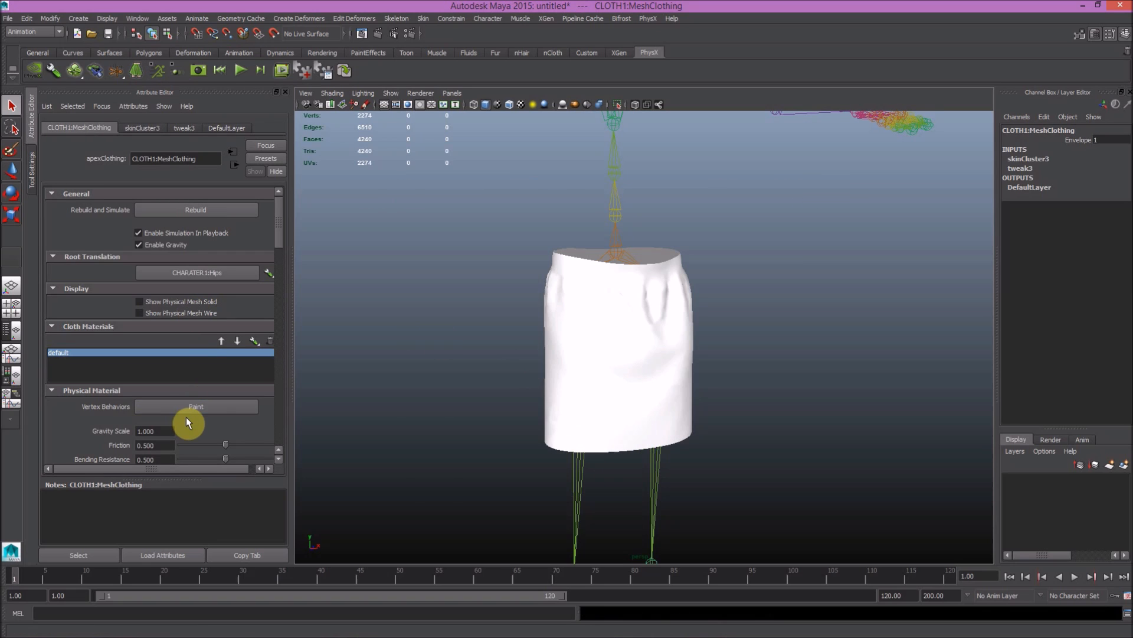
pyautogui.scroll(-2, 184, 416)
pyautogui.click(184, 380)
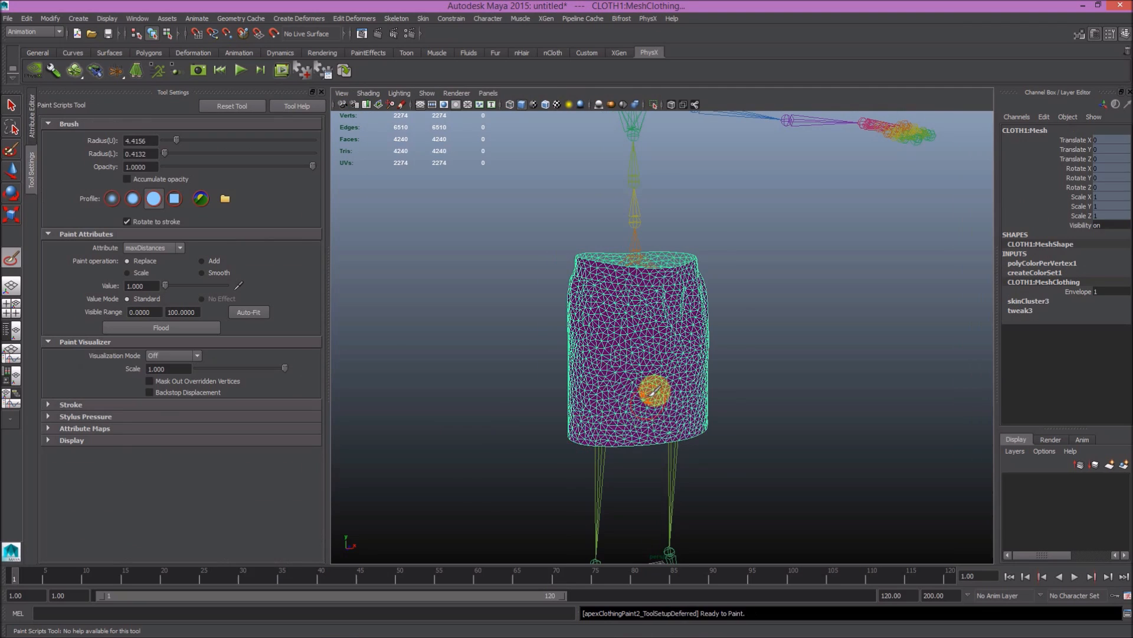
pyautogui.scroll(2, 657, 362)
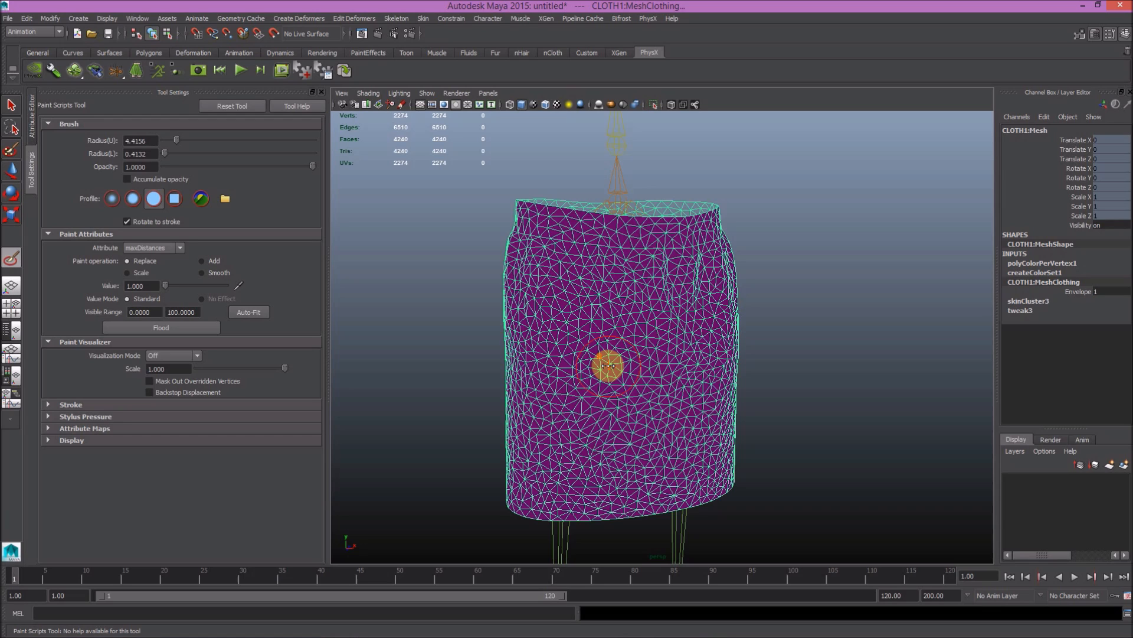
# - Enlarge the paint brush to a radius of about 5.08 and set the maxDistances paint value to 50
pyautogui.moveTo(608, 366); pyautogui.dragTo(615, 369)
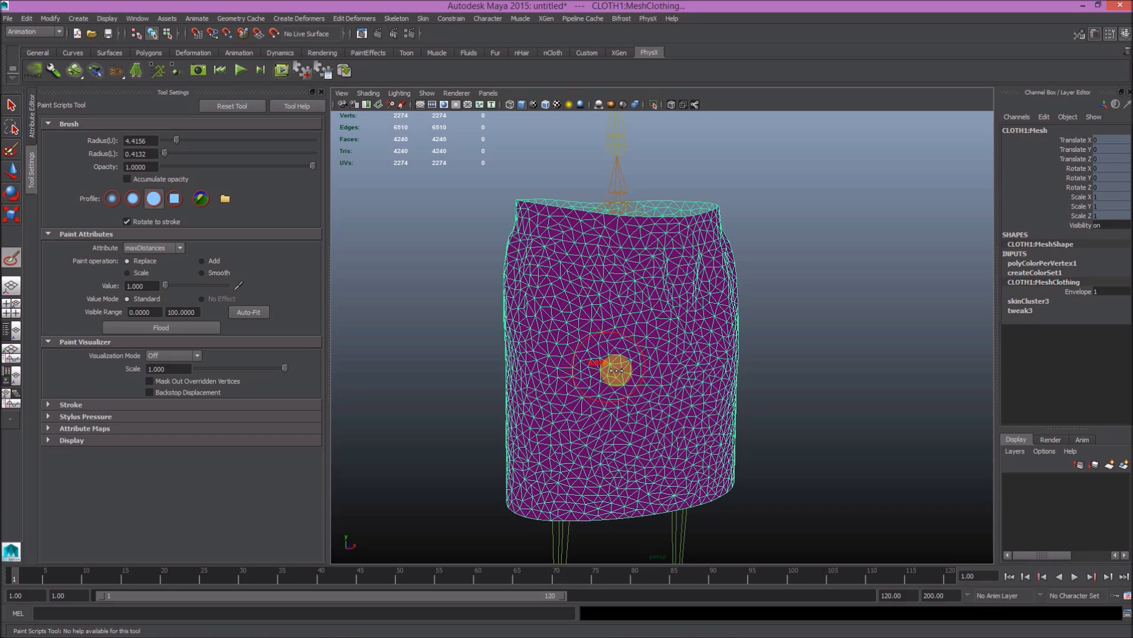
pyautogui.moveTo(611, 369); pyautogui.dragTo(613, 368)
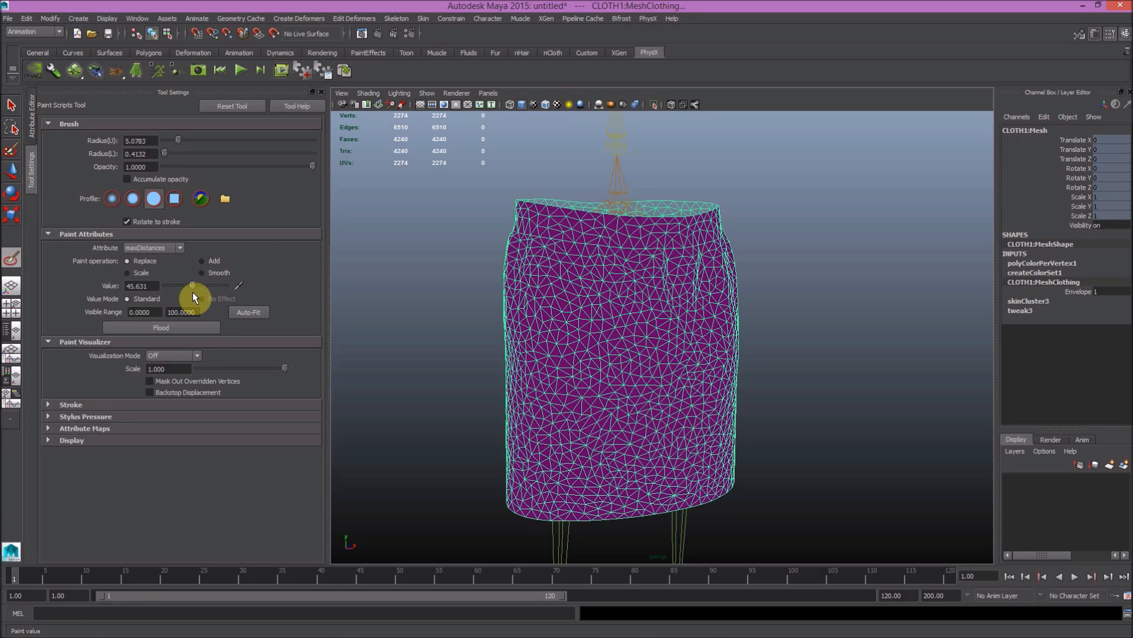
pyautogui.moveTo(153, 286); pyautogui.dragTo(113, 289)
pyautogui.write('50')
pyautogui.press('Return')
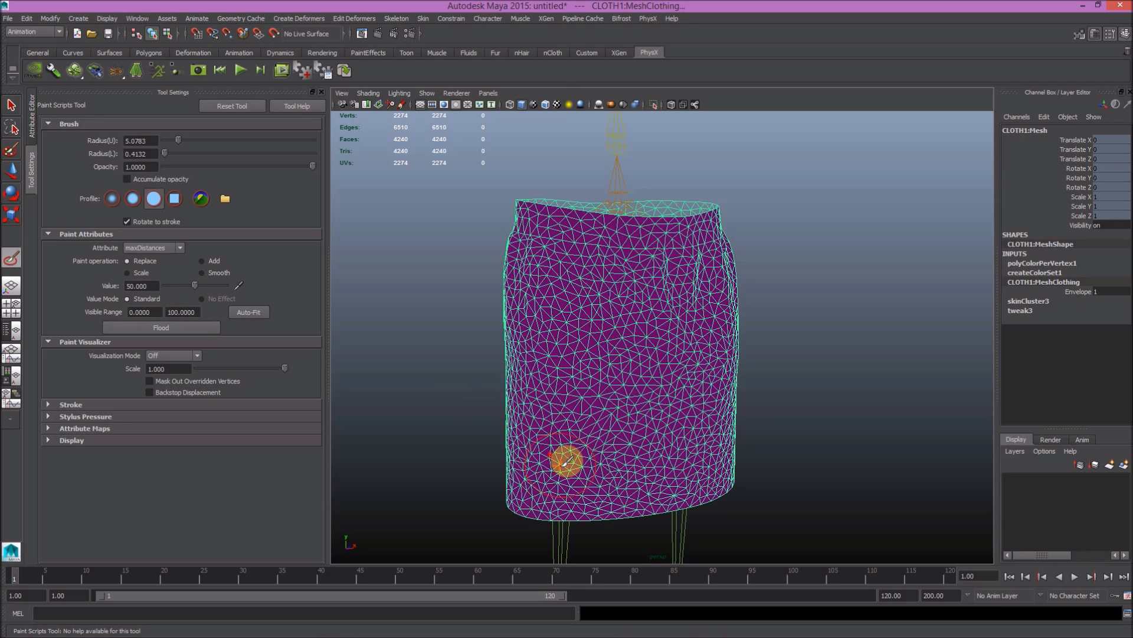
# - Paint the 50 max distance all around the lower half of the skirt with a brush radius of about 10
pyautogui.moveTo(628, 451)
pyautogui.keyDown('alt'); pyautogui.mouseDown(button='middle')
pyautogui.moveTo(608, 388)
pyautogui.moveTo(582, 392)
pyautogui.moveTo(561, 376)
pyautogui.mouseUp(button='middle'); pyautogui.keyUp('alt')
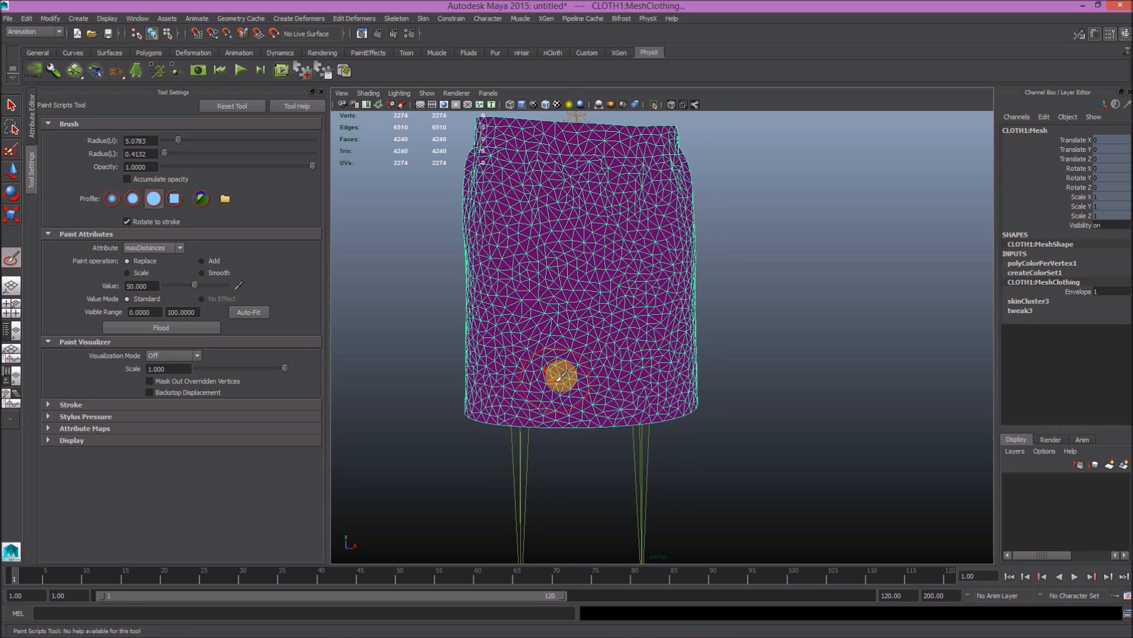
pyautogui.moveTo(544, 385)
pyautogui.mouseDown()
pyautogui.moveTo(607, 367)
pyautogui.moveTo(506, 379)
pyautogui.moveTo(698, 372)
pyautogui.moveTo(601, 351)
pyautogui.moveTo(665, 336)
pyautogui.moveTo(582, 362)
pyautogui.mouseUp()
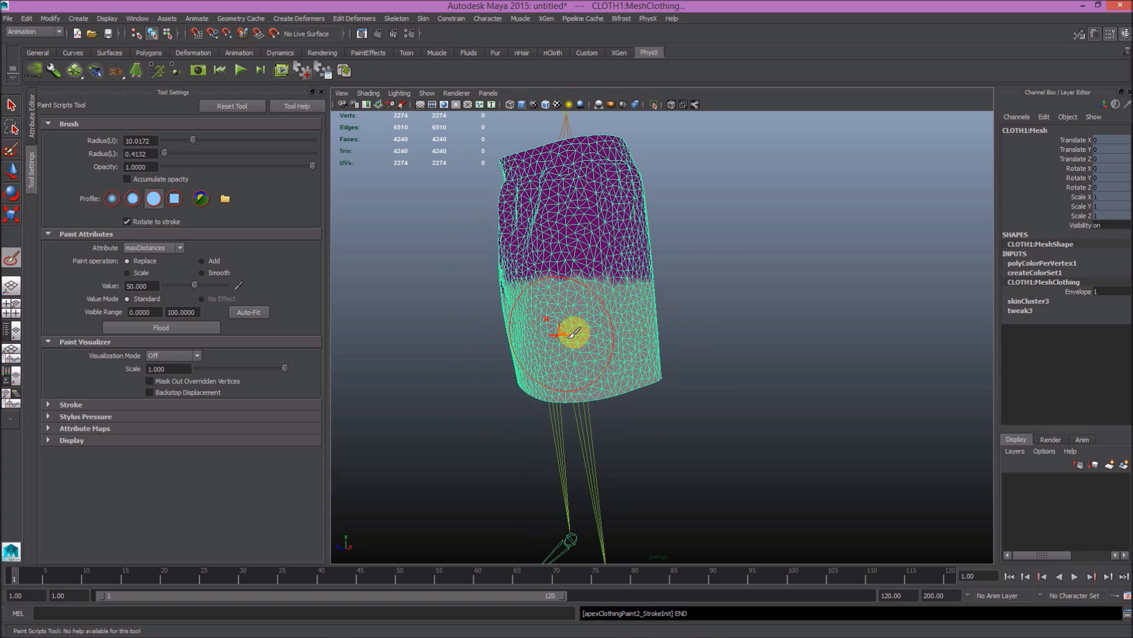
pyautogui.moveTo(655, 326)
pyautogui.keyDown('alt'); pyautogui.mouseDown()
pyautogui.moveTo(531, 344)
pyautogui.moveTo(789, 319)
pyautogui.moveTo(600, 379)
pyautogui.mouseUp(); pyautogui.keyUp('alt')
pyautogui.keyDown('alt'); pyautogui.moveTo(599, 380); pyautogui.dragTo(657, 351, button='right'); pyautogui.keyUp('alt')
pyautogui.moveTo(641, 357)
pyautogui.keyDown('alt'); pyautogui.mouseDown()
pyautogui.moveTo(617, 336)
pyautogui.moveTo(596, 348)
pyautogui.mouseUp(); pyautogui.keyUp('alt')
pyautogui.moveTo(590, 408)
pyautogui.mouseDown()
pyautogui.moveTo(535, 405)
pyautogui.moveTo(726, 387)
pyautogui.moveTo(586, 395)
pyautogui.mouseUp()
pyautogui.moveTo(738, 407)
pyautogui.mouseDown()
pyautogui.moveTo(892, 412)
pyautogui.moveTo(746, 384)
pyautogui.moveTo(652, 388)
pyautogui.mouseUp()
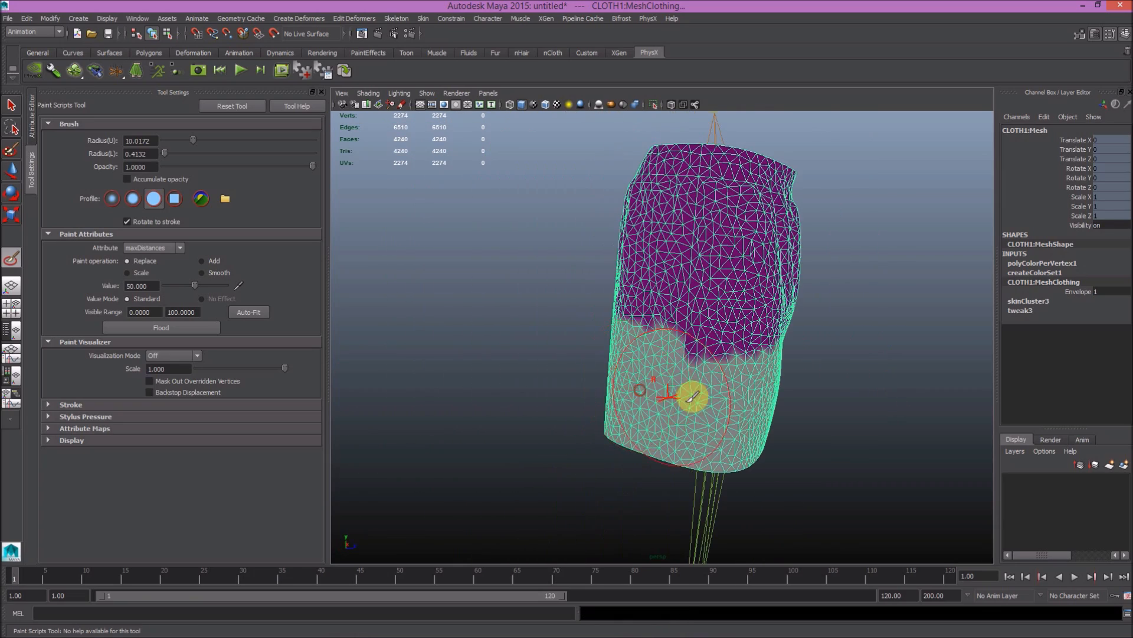
pyautogui.moveTo(818, 368)
pyautogui.keyDown('alt'); pyautogui.mouseDown()
pyautogui.moveTo(688, 385)
pyautogui.moveTo(612, 377)
pyautogui.moveTo(628, 388)
pyautogui.moveTo(625, 412)
pyautogui.moveTo(746, 425)
pyautogui.moveTo(487, 419)
pyautogui.moveTo(607, 409)
pyautogui.moveTo(671, 298)
pyautogui.moveTo(656, 286)
pyautogui.mouseUp(); pyautogui.keyUp('alt')
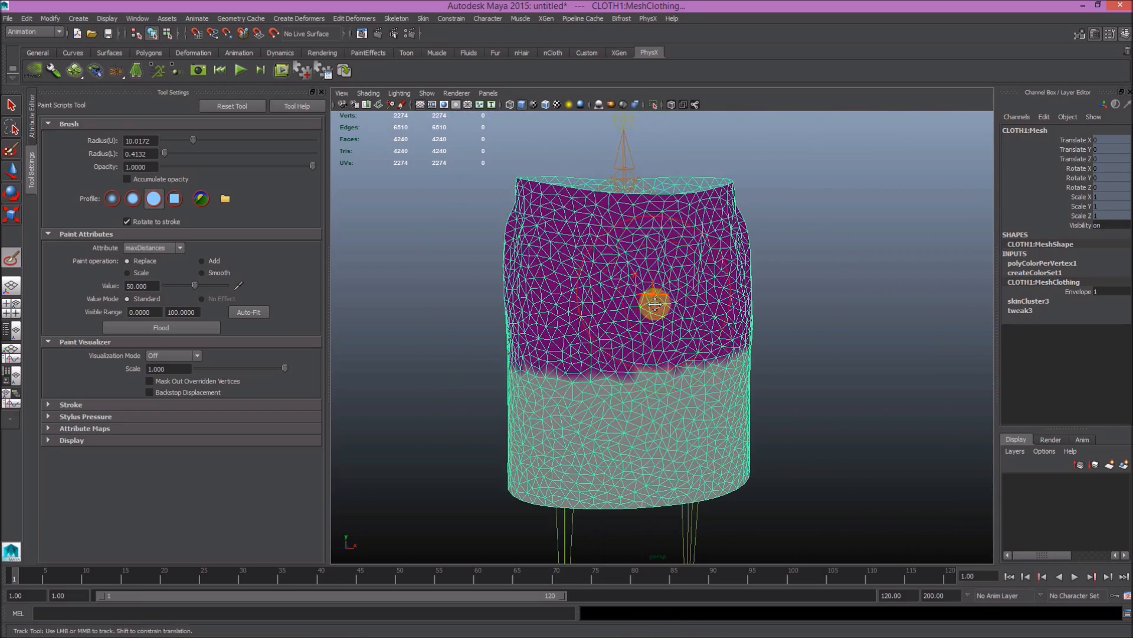
# - Set the paint value to 20 and paint a band around the skirt above the lower area, using a brush radius of about 7.87
pyautogui.click(147, 286)
pyautogui.write('20')
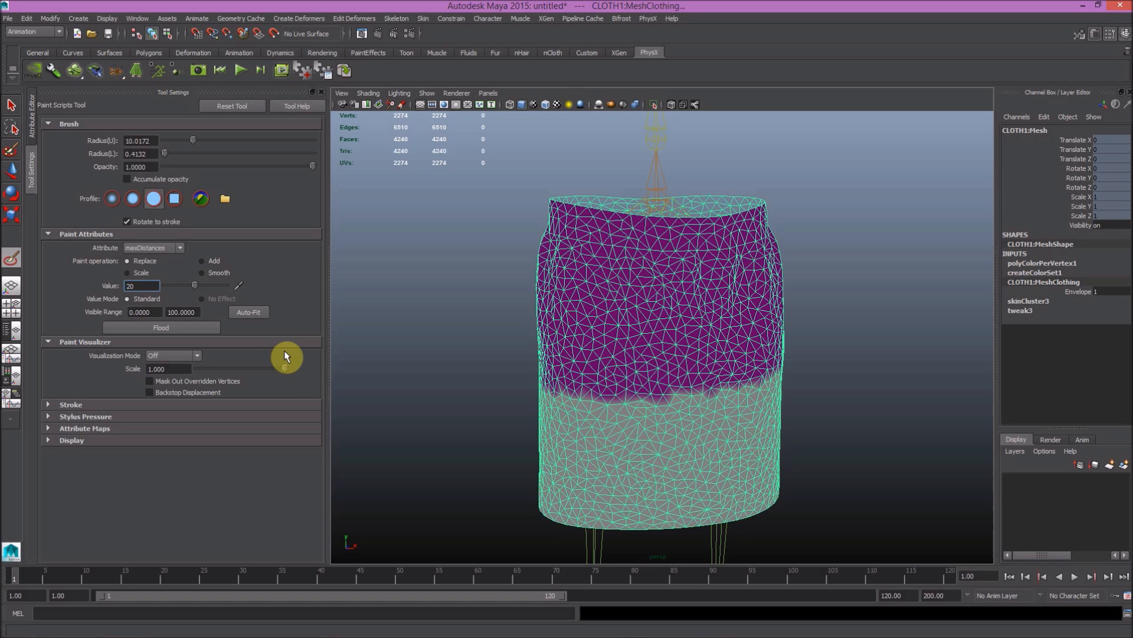
pyautogui.press('Return')
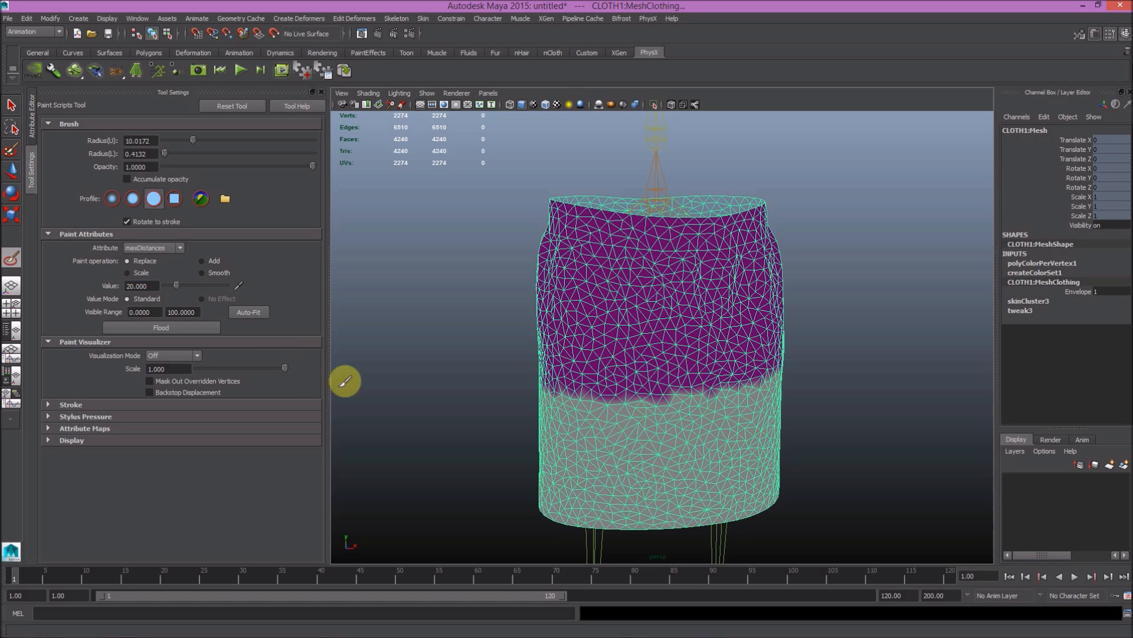
pyautogui.keyDown('alt'); pyautogui.moveTo(653, 383); pyautogui.dragTo(634, 376, button='middle'); pyautogui.keyUp('alt')
pyautogui.moveTo(639, 363)
pyautogui.mouseDown()
pyautogui.moveTo(597, 367)
pyautogui.moveTo(603, 358)
pyautogui.mouseUp()
pyautogui.moveTo(531, 337); pyautogui.dragTo(725, 331)
pyautogui.moveTo(800, 363)
pyautogui.keyDown('alt'); pyautogui.mouseDown()
pyautogui.moveTo(650, 337)
pyautogui.moveTo(754, 334)
pyautogui.moveTo(539, 329)
pyautogui.moveTo(773, 339)
pyautogui.moveTo(709, 341)
pyautogui.moveTo(734, 329)
pyautogui.moveTo(804, 331)
pyautogui.moveTo(610, 335)
pyautogui.moveTo(670, 366)
pyautogui.moveTo(555, 327)
pyautogui.mouseUp(); pyautogui.keyUp('alt')
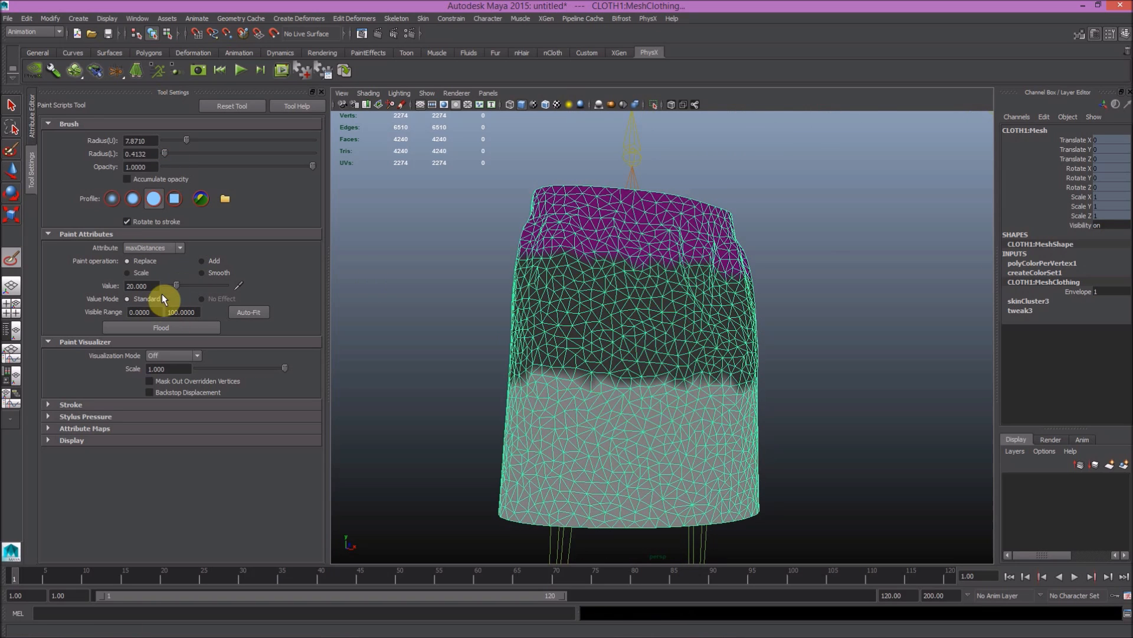
# - Change the paint operation to Smooth and blend the border between the two painted bands all around the skirt
pyautogui.click(212, 274)
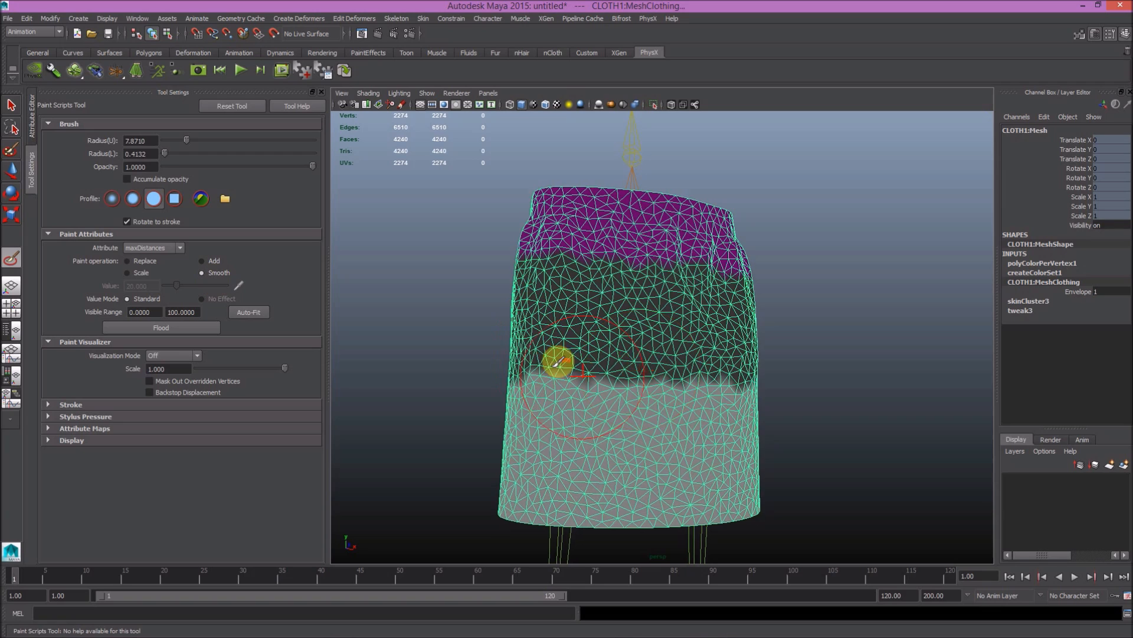
pyautogui.keyDown('alt'); pyautogui.moveTo(795, 375); pyautogui.dragTo(587, 374); pyautogui.keyUp('alt')
pyautogui.keyDown('alt'); pyautogui.moveTo(731, 374); pyautogui.dragTo(690, 387); pyautogui.keyUp('alt')
pyautogui.keyDown('alt'); pyautogui.moveTo(787, 377); pyautogui.dragTo(676, 397); pyautogui.keyUp('alt')
pyautogui.keyDown('alt'); pyautogui.moveTo(825, 385); pyautogui.dragTo(595, 352); pyautogui.keyUp('alt')
# - Run the PhysX simulation and inspect the skirt's cloth movement from several sides
pyautogui.scroll(-3, 658, 356)
pyautogui.moveTo(683, 278)
pyautogui.keyDown('alt'); pyautogui.mouseDown()
pyautogui.moveTo(728, 367)
pyautogui.moveTo(710, 363)
pyautogui.moveTo(749, 322)
pyautogui.moveTo(663, 360)
pyautogui.mouseUp(); pyautogui.keyUp('alt')
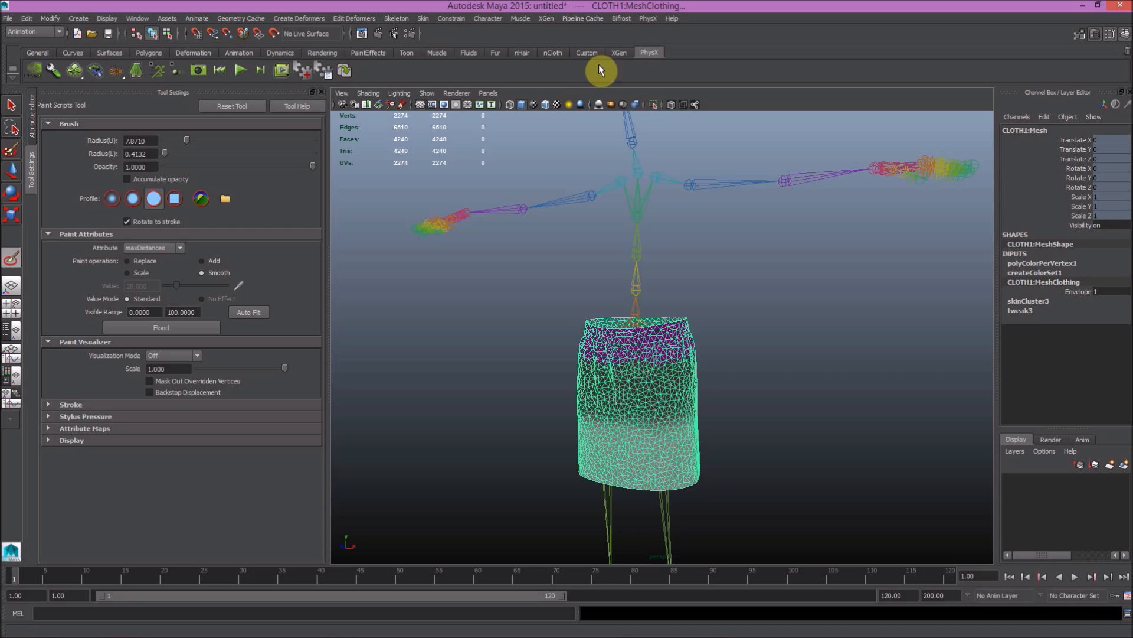
pyautogui.click(241, 68)
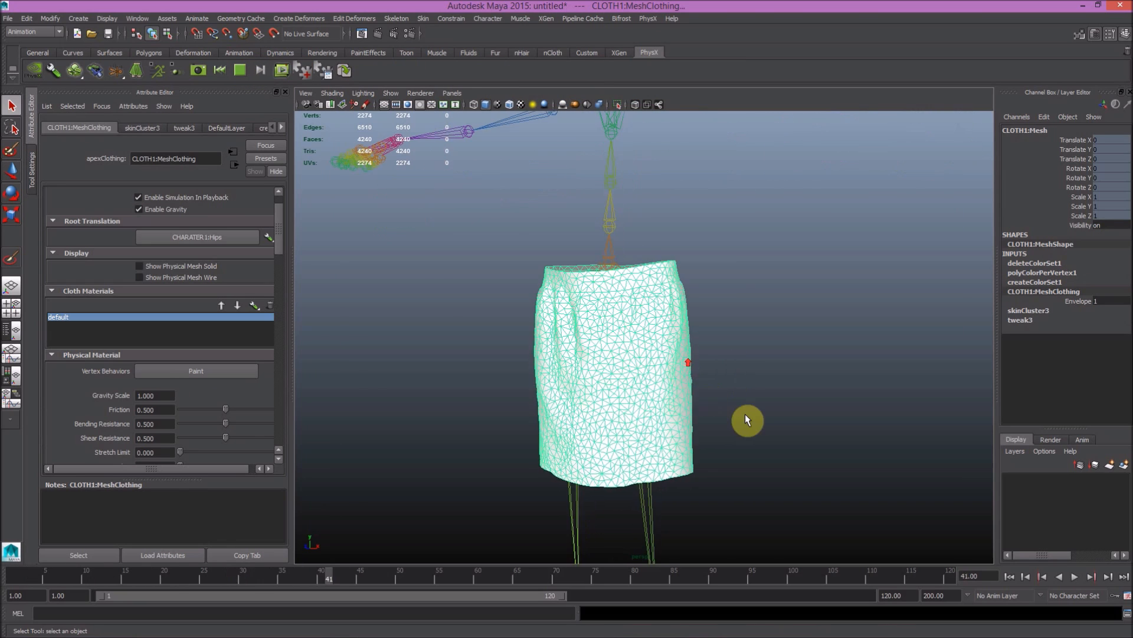
pyautogui.keyDown('alt'); pyautogui.moveTo(773, 405); pyautogui.dragTo(634, 407); pyautogui.keyUp('alt')
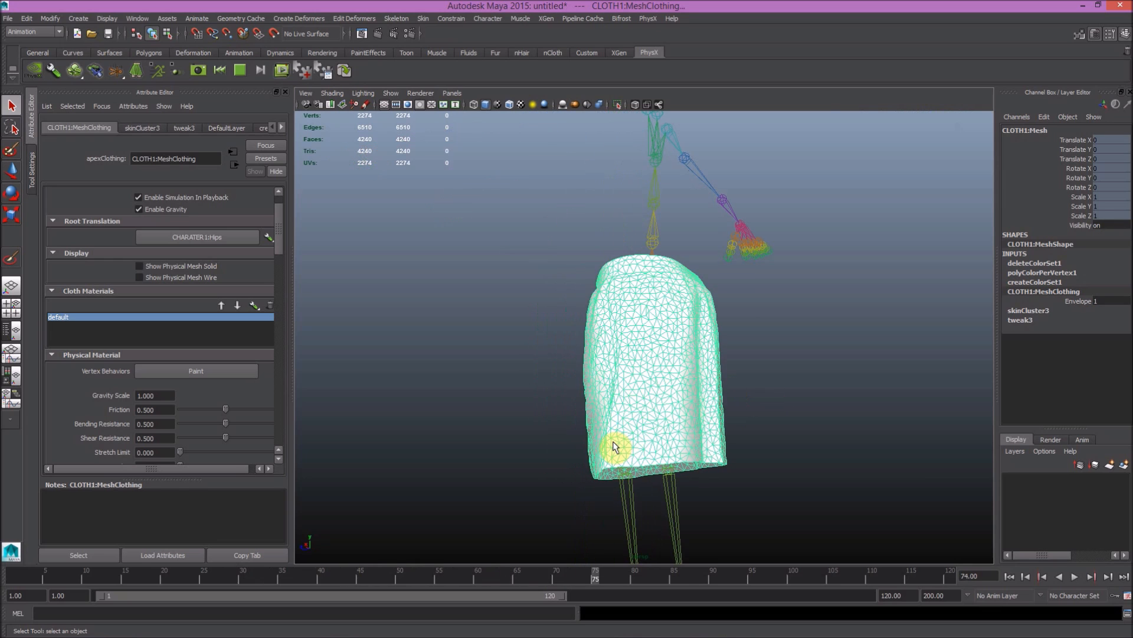
# - Examine the simulated skirt from several sides and view the whole skeleton with the simulation back at frame 1
pyautogui.keyDown('alt'); pyautogui.moveTo(532, 387); pyautogui.dragTo(820, 379); pyautogui.keyUp('alt')
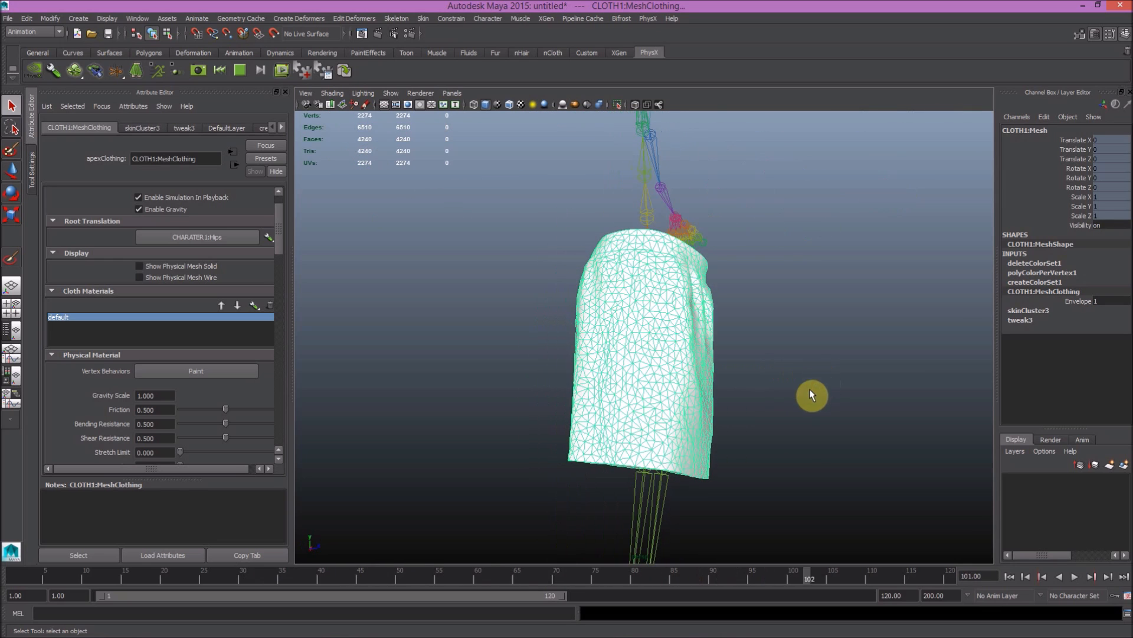
pyautogui.keyDown('alt'); pyautogui.moveTo(774, 421); pyautogui.dragTo(575, 431); pyautogui.keyUp('alt')
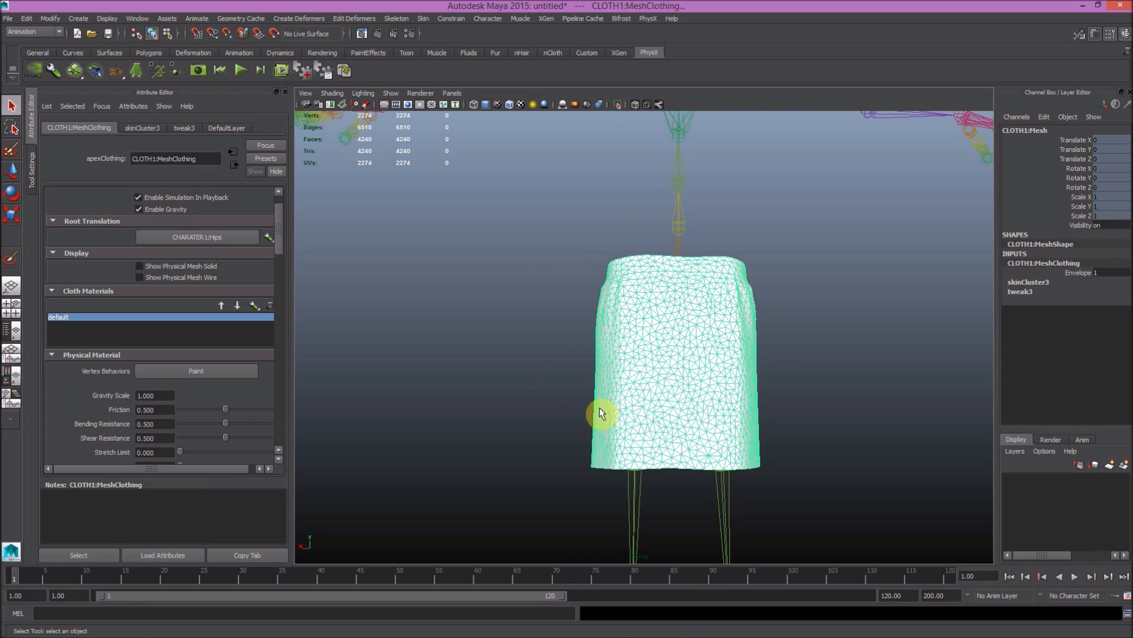
pyautogui.keyDown('alt'); pyautogui.moveTo(539, 337); pyautogui.dragTo(822, 344); pyautogui.keyUp('alt')
pyautogui.scroll(-6, 754, 341)
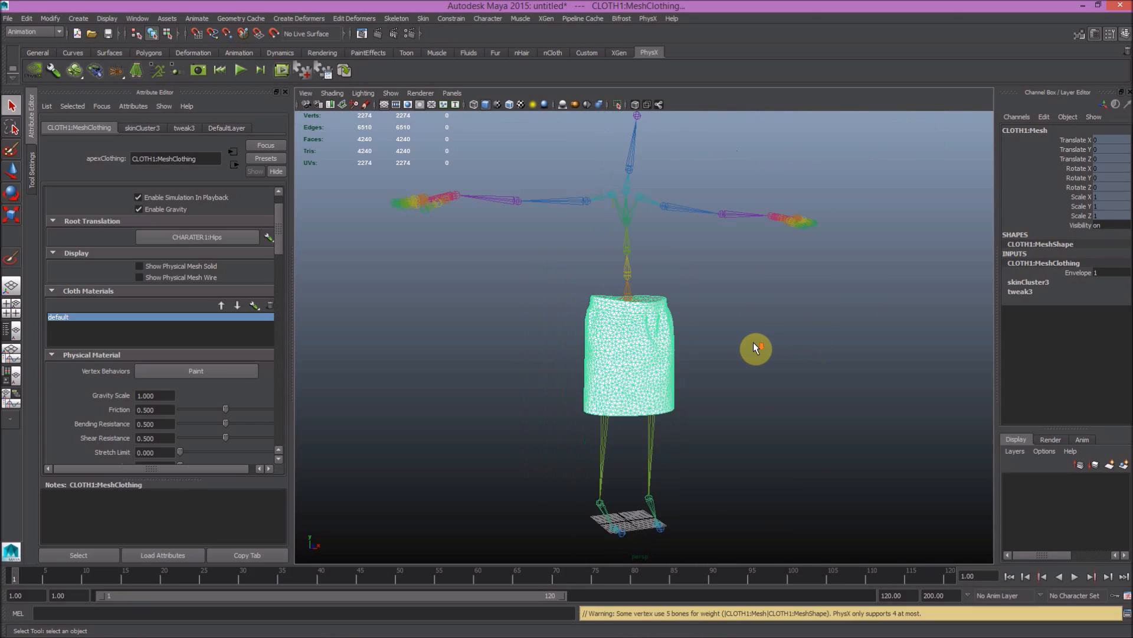
pyautogui.keyDown('alt'); pyautogui.moveTo(727, 327); pyautogui.dragTo(697, 318); pyautogui.keyUp('alt')
pyautogui.scroll(2, 689, 278)
pyautogui.keyDown('alt'); pyautogui.moveTo(691, 278); pyautogui.dragTo(706, 324, button='middle'); pyautogui.keyUp('alt')
pyautogui.scroll(2, 706, 324)
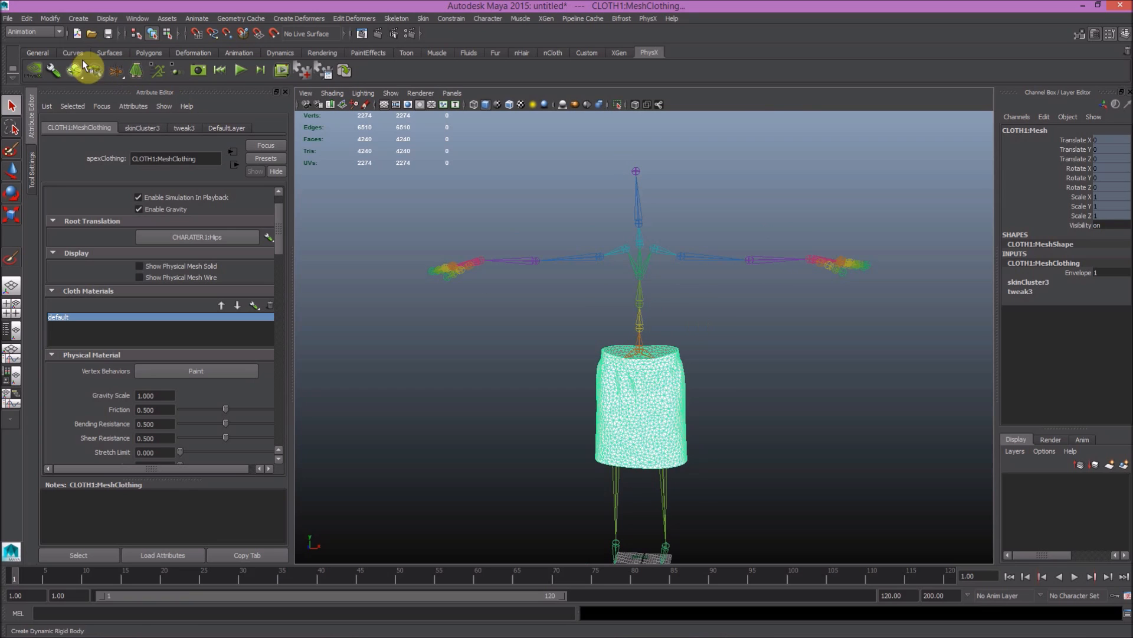
# - Export the selected skirt as a PhysX file named apex1 in the TUT folder, keeping the APX asset format
pyautogui.click(7, 20)
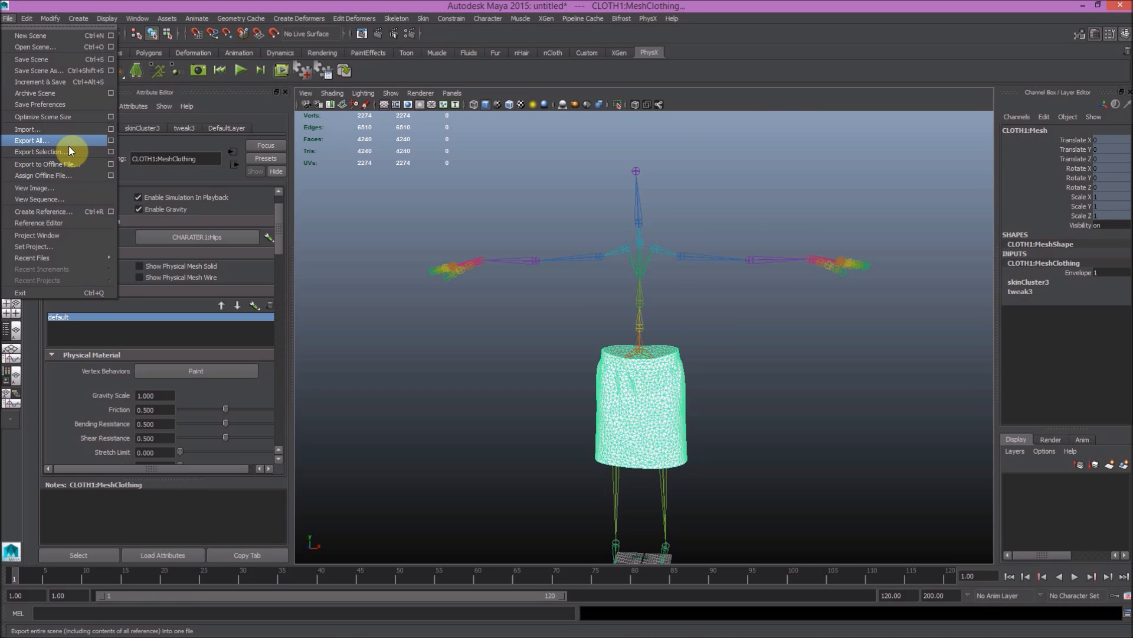
pyautogui.click(102, 151)
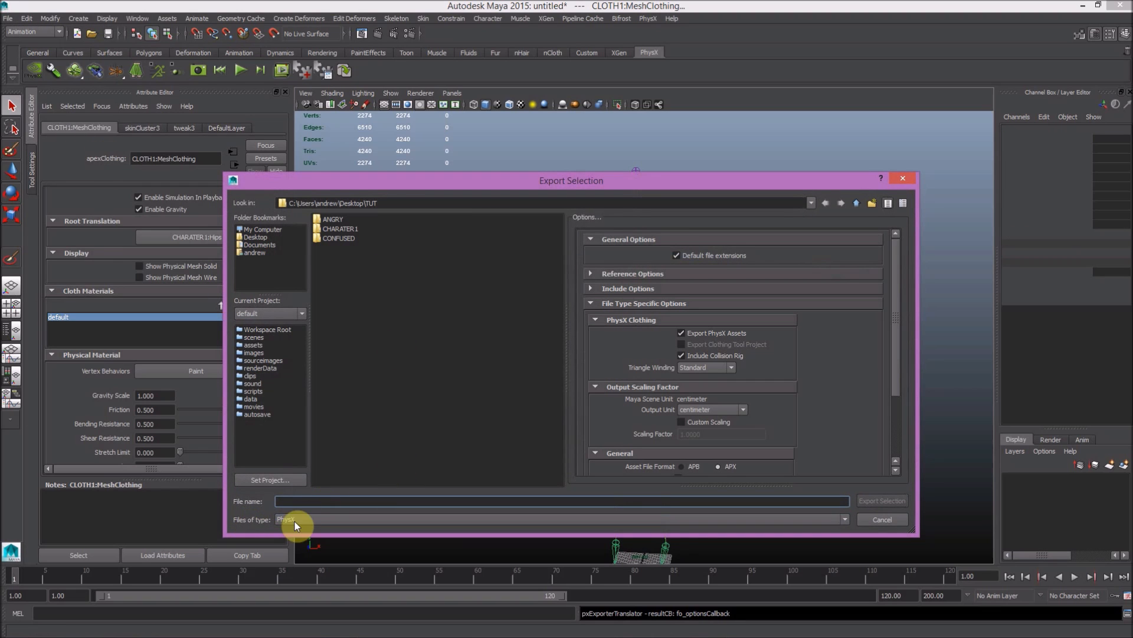
pyautogui.click(312, 520)
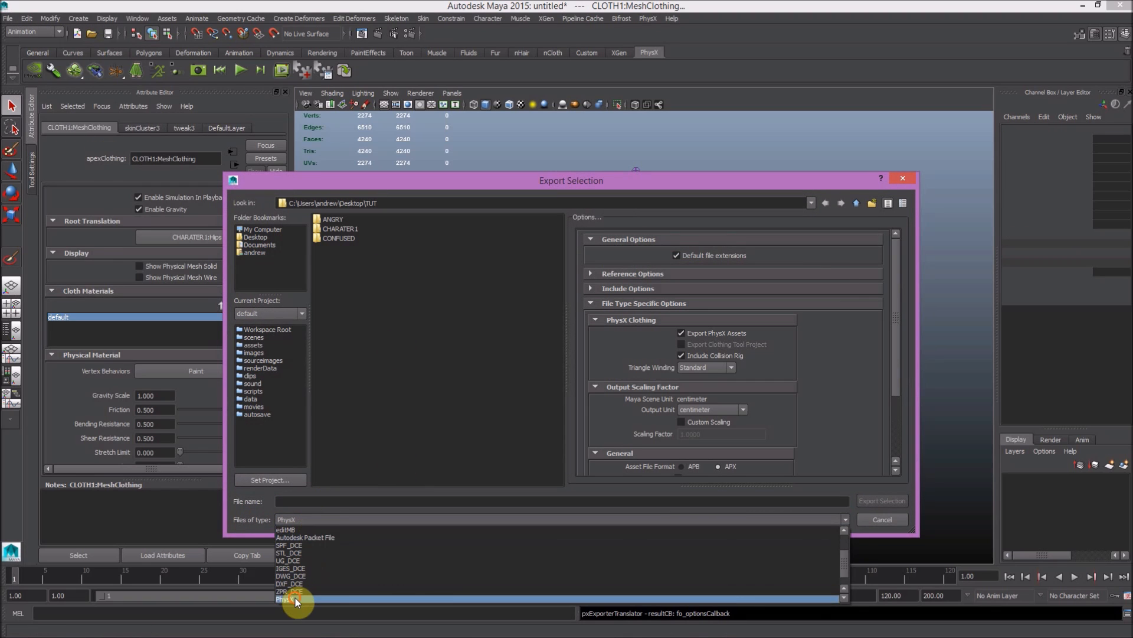
pyautogui.click(289, 598)
pyautogui.click(294, 503)
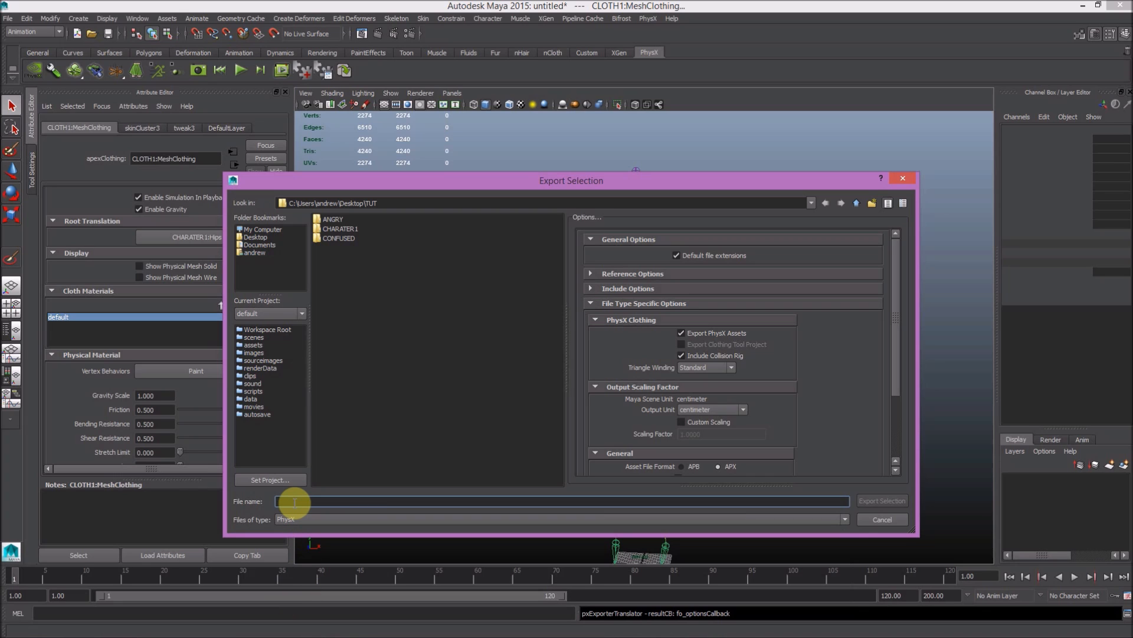
pyautogui.write('apex1')
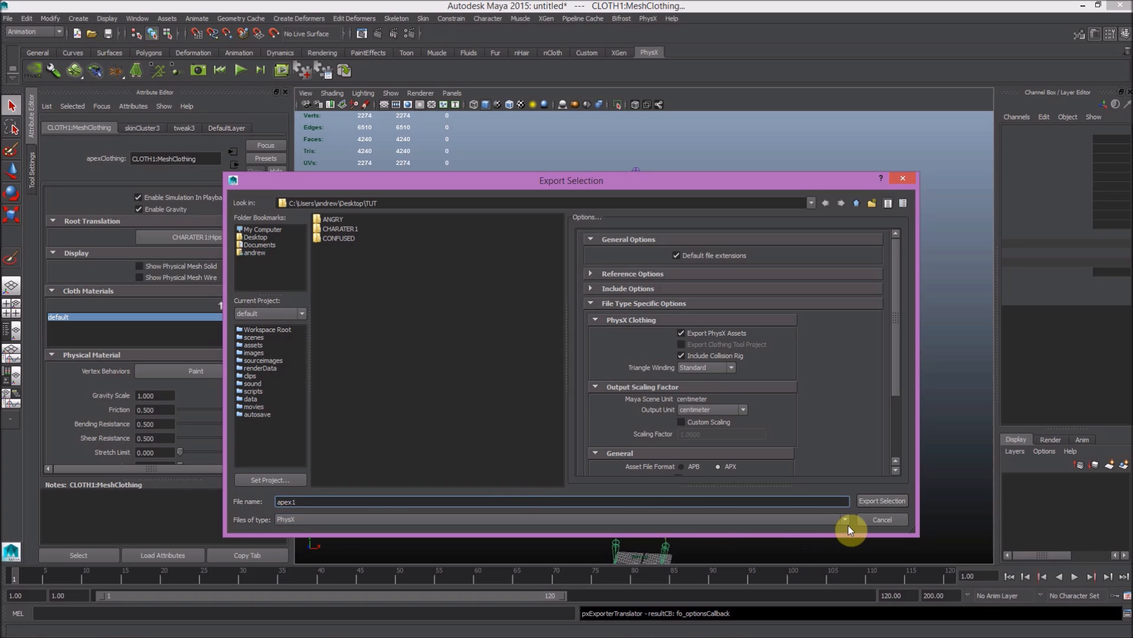
pyautogui.click(894, 500)
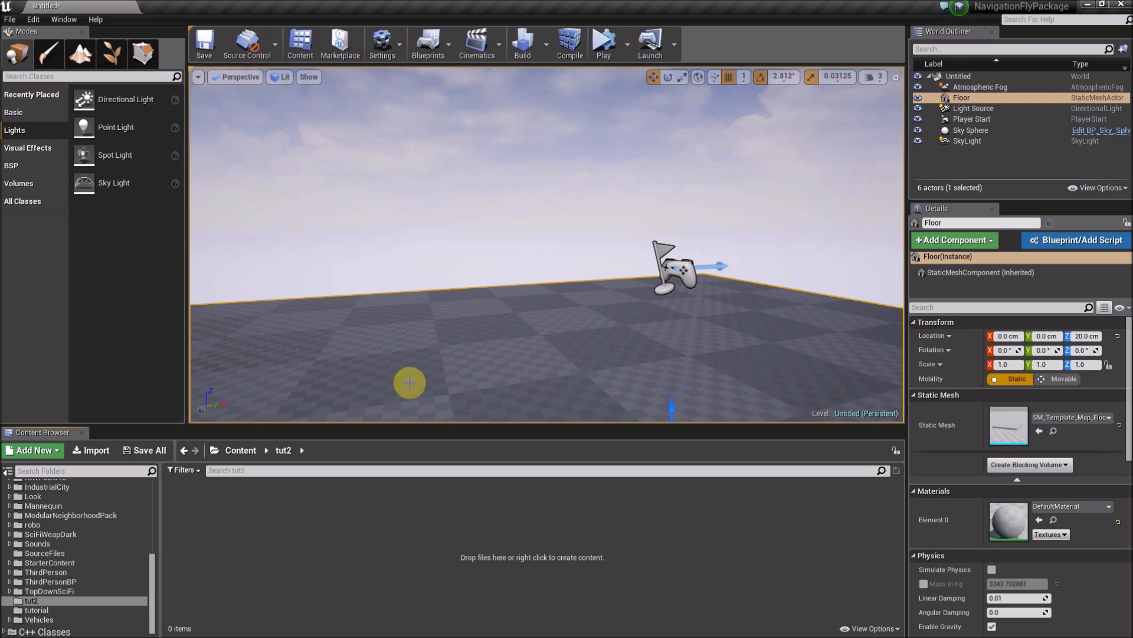
# - Switch to Unreal Engine and import original pose.fbx with its mesh as a skeletal asset into the tut2 folder, with no existing skeleton assigned
pyautogui.click(37, 601)
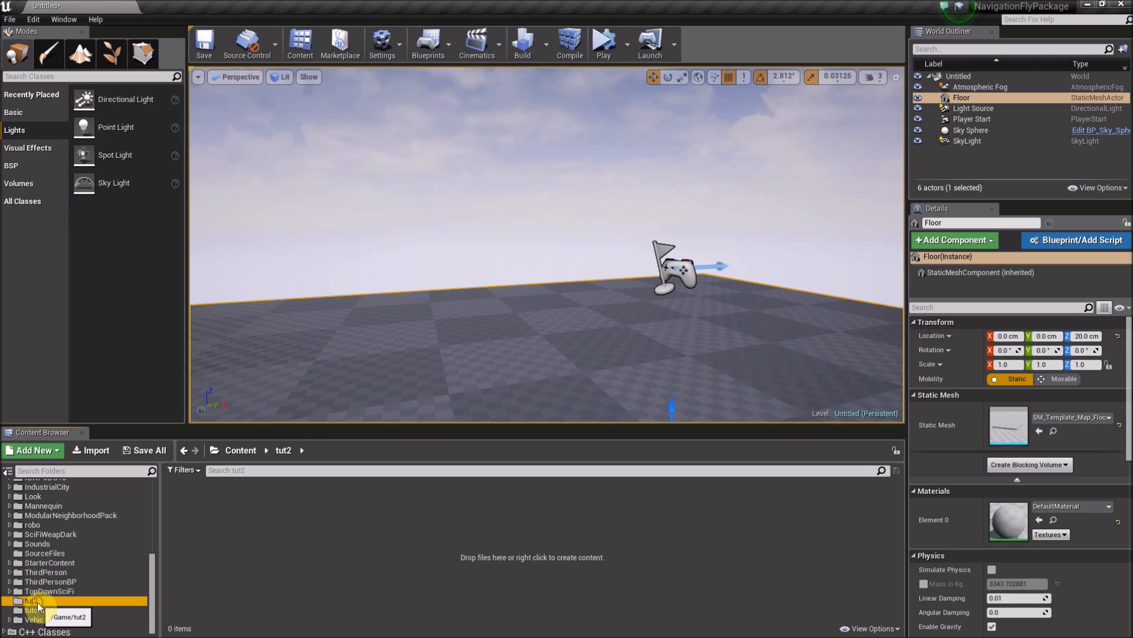
pyautogui.click(93, 451)
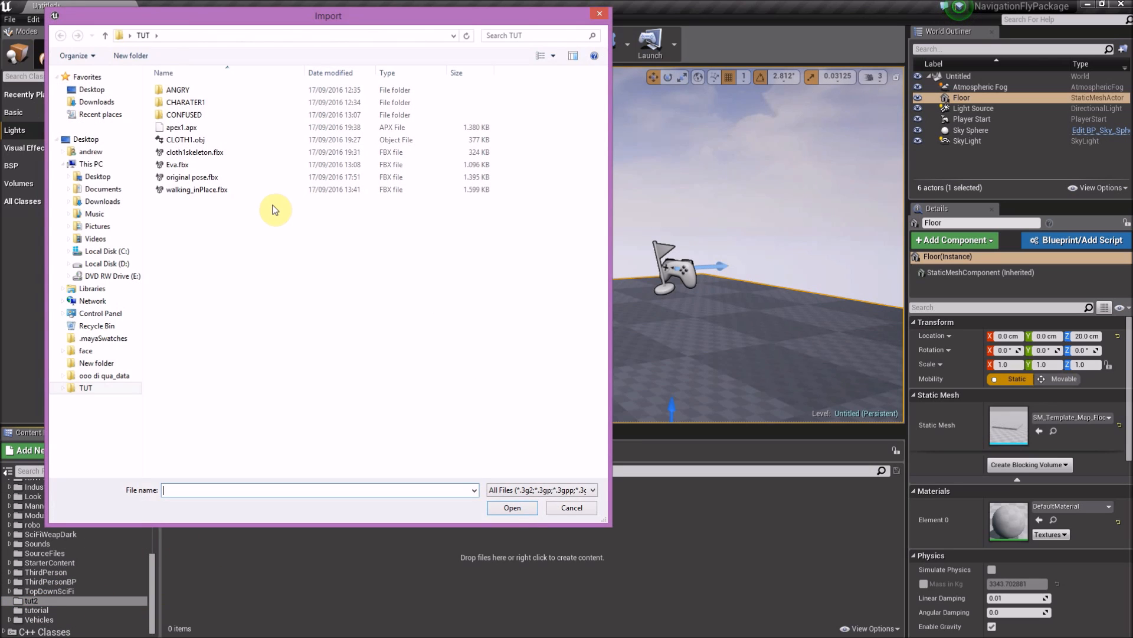
pyautogui.click(220, 176)
pyautogui.click(527, 508)
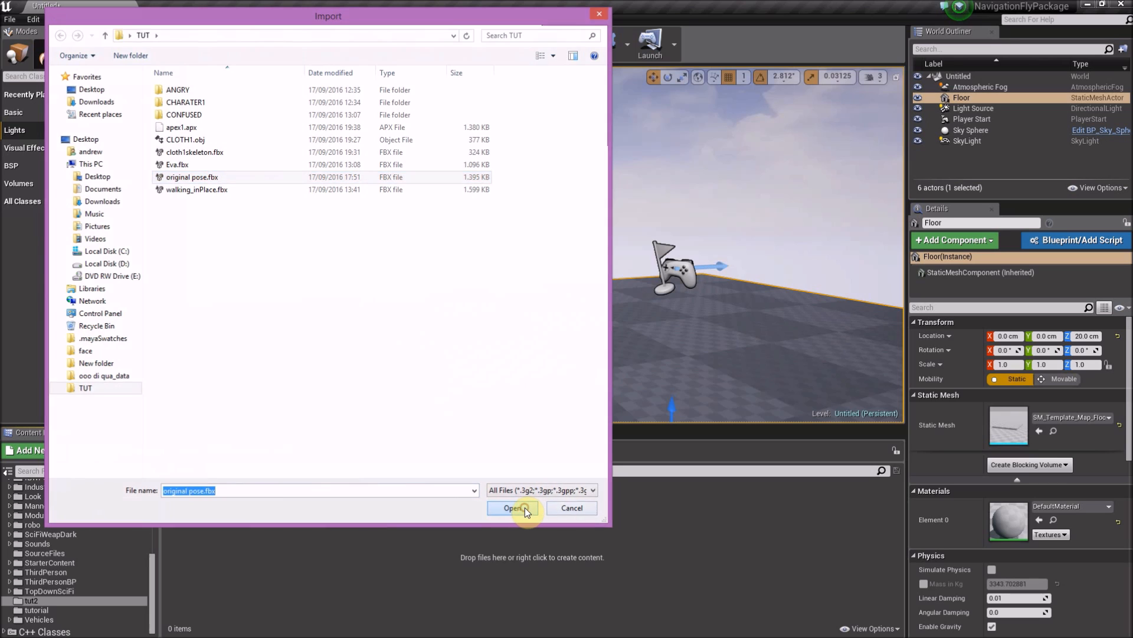
pyautogui.moveTo(542, 282); pyautogui.dragTo(537, 128)
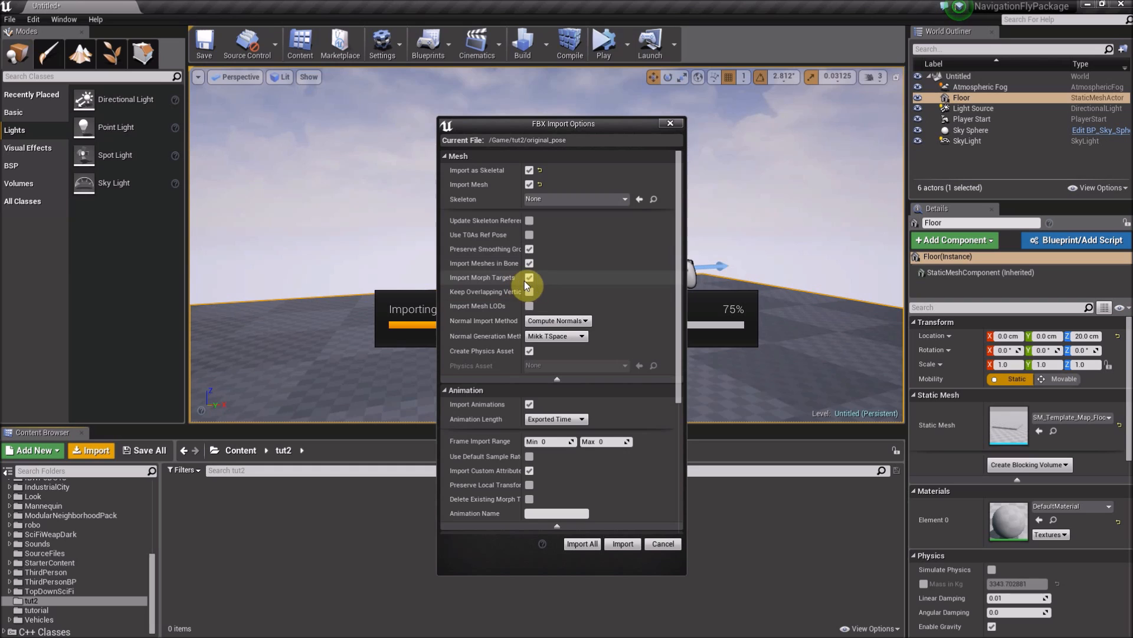
pyautogui.scroll(-3, 576, 422)
pyautogui.scroll(-8, 576, 424)
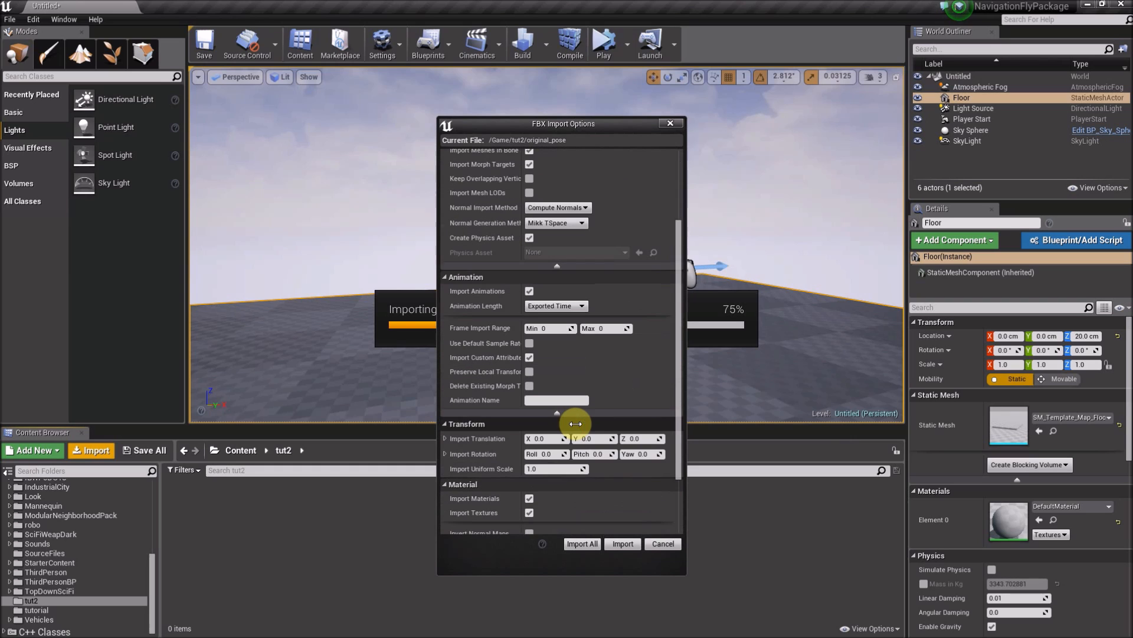
pyautogui.scroll(12, 531, 460)
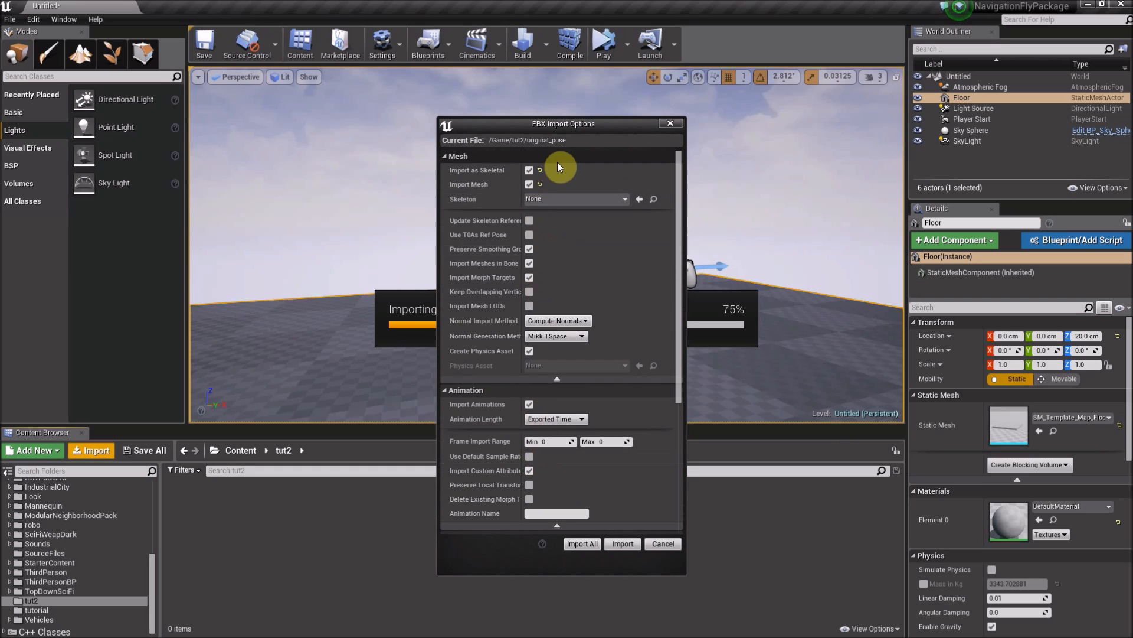
pyautogui.click(580, 542)
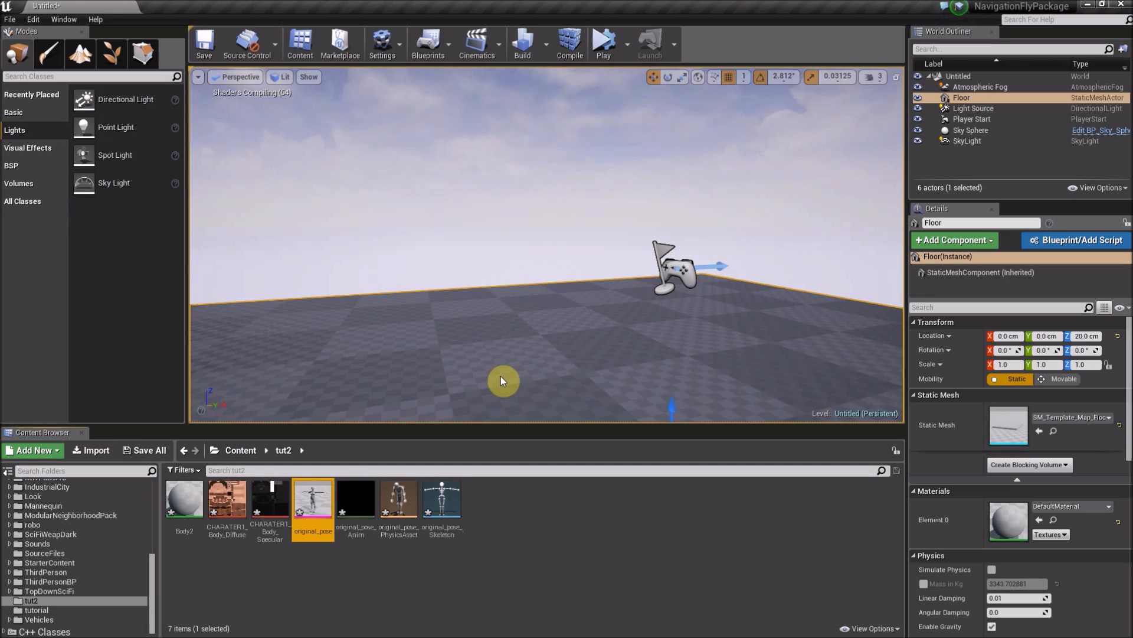
# - Open the original_pose skeletal mesh, examine the character, and try its first morph target weight before setting it back to 0
pyautogui.doubleClick(321, 495)
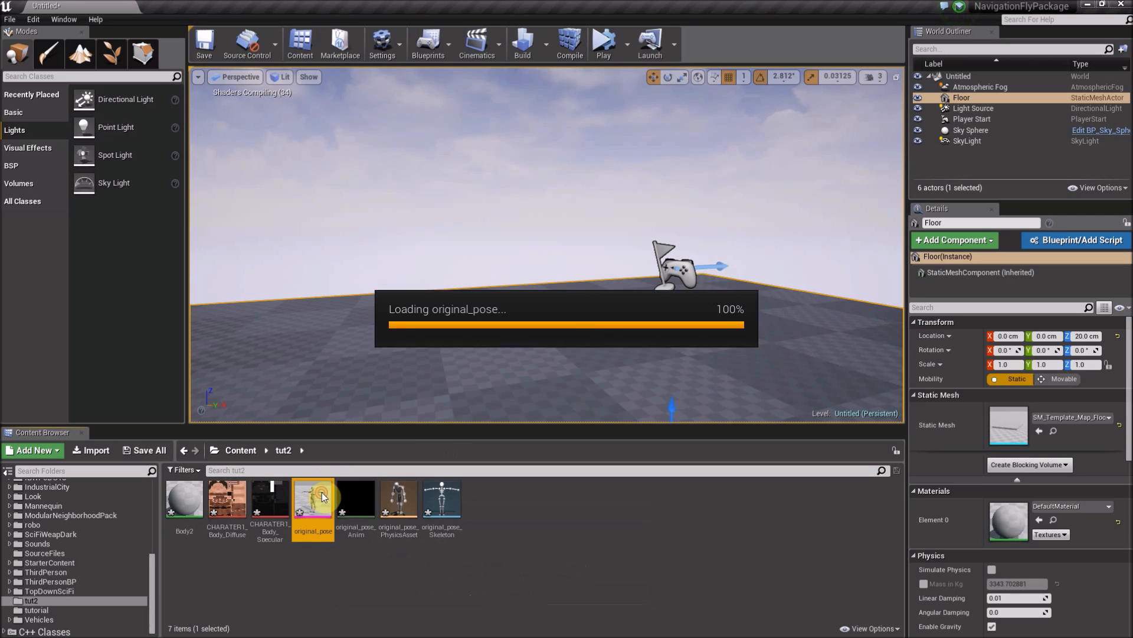
pyautogui.moveTo(741, 364)
pyautogui.mouseDown(button='right')
pyautogui.moveTo(742, 254)
pyautogui.moveTo(742, 402)
pyautogui.moveTo(741, 331)
pyautogui.moveTo(744, 357)
pyautogui.mouseUp(button='right')
pyautogui.press('w')
pyautogui.press('s')
pyautogui.press('w')
pyautogui.moveTo(988, 126); pyautogui.dragTo(1002, 123)
pyautogui.click(988, 123)
pyautogui.write('0')
pyautogui.press('Return')
pyautogui.moveTo(799, 316)
pyautogui.mouseDown(button='right')
pyautogui.moveTo(799, 248)
pyautogui.moveTo(799, 311)
pyautogui.mouseUp(button='right')
pyautogui.press('s')
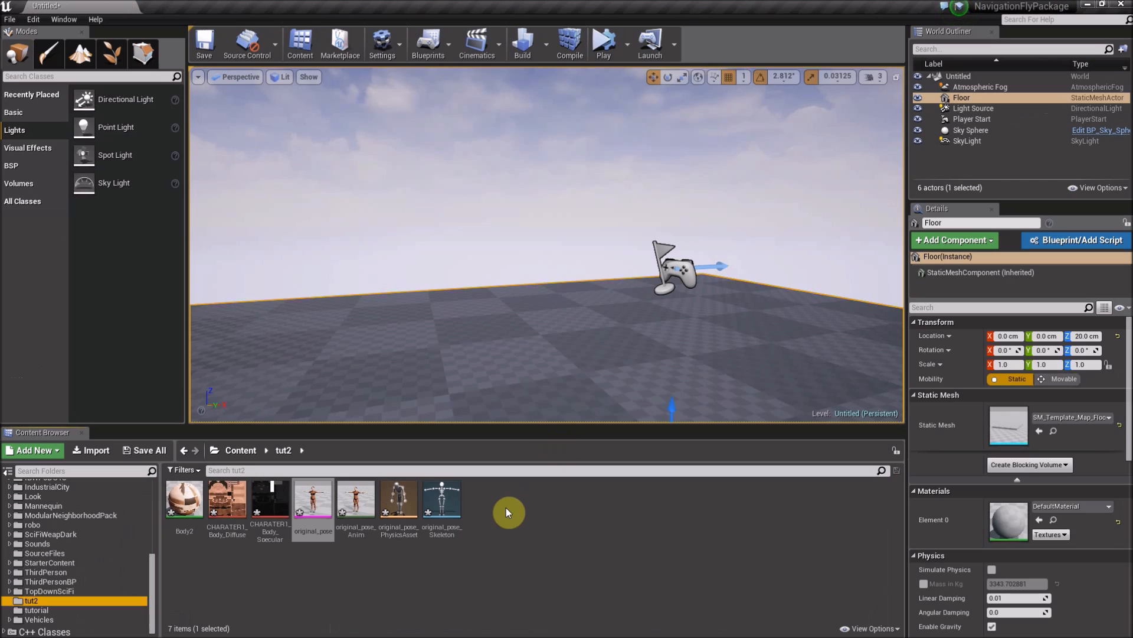
# - Choose cloth1skeleton.fbx for import into the tut2 folder and bring its FBX import options fully into view
pyautogui.click(505, 507)
pyautogui.click(89, 451)
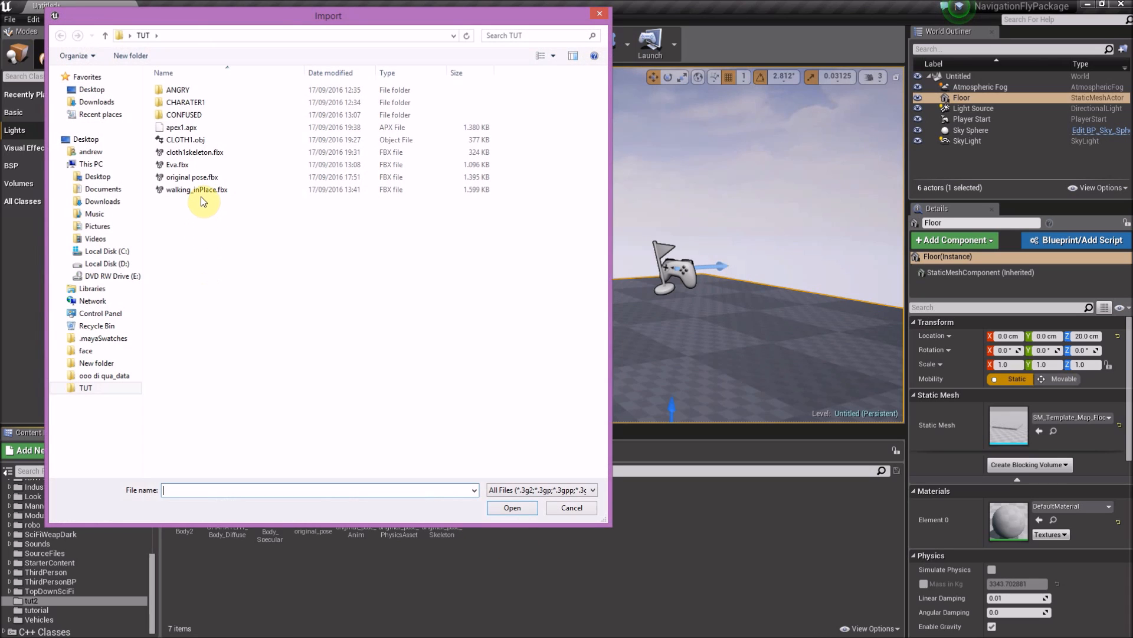
pyautogui.click(188, 152)
pyautogui.click(512, 506)
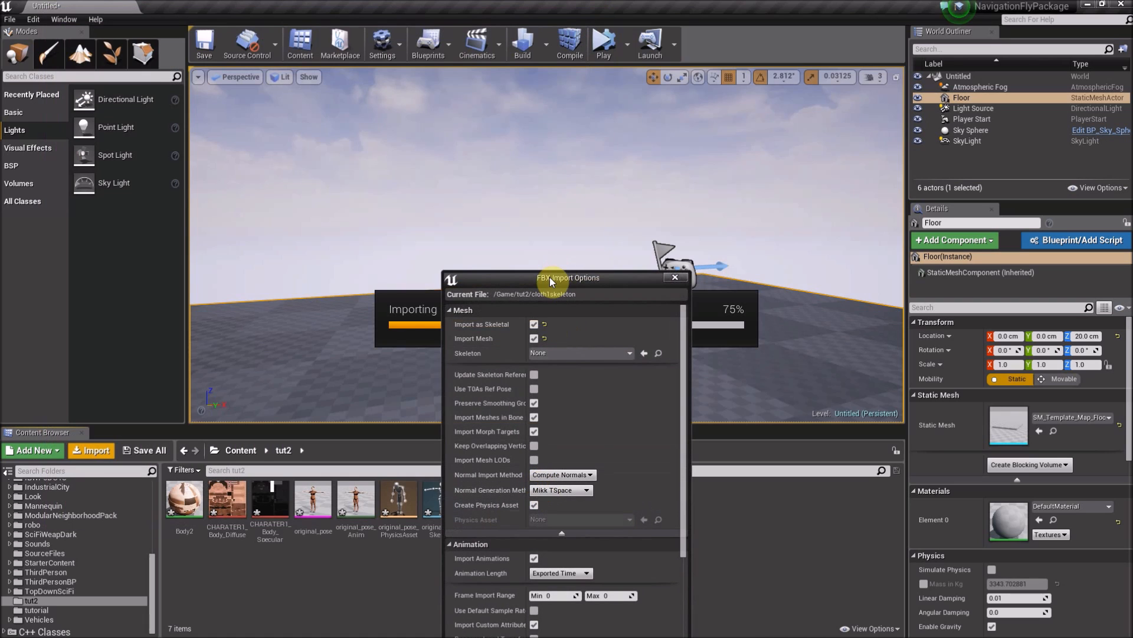
pyautogui.moveTo(550, 277); pyautogui.dragTo(541, 170)
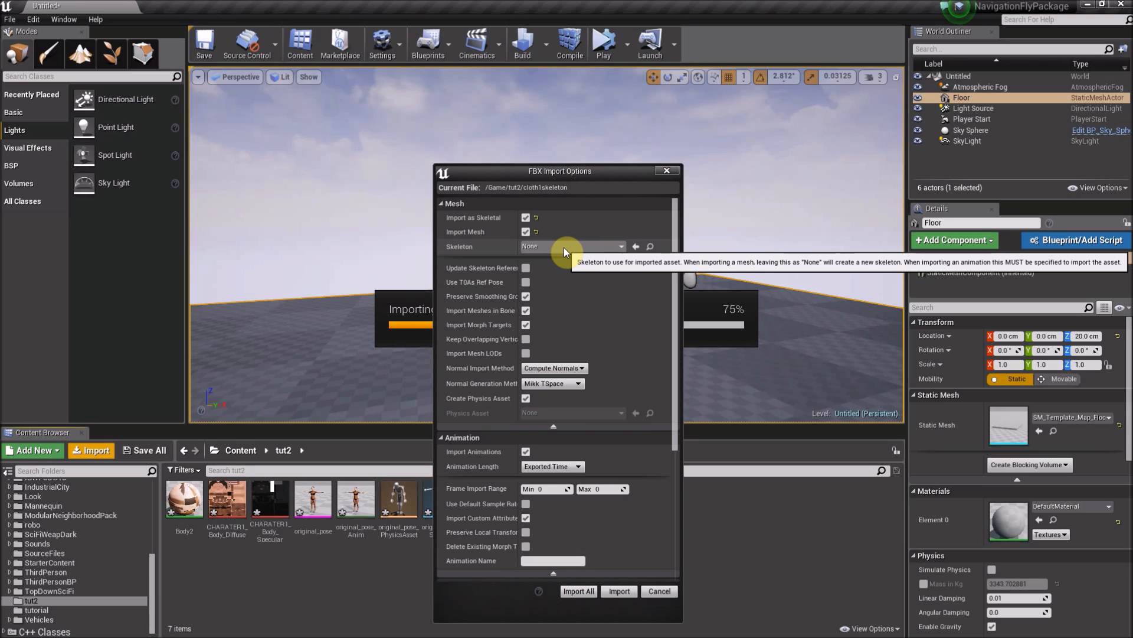
# - Assign original_pose_Skeleton as the skirt's skeleton, import everything, and dismiss the message log
pyautogui.click(564, 246)
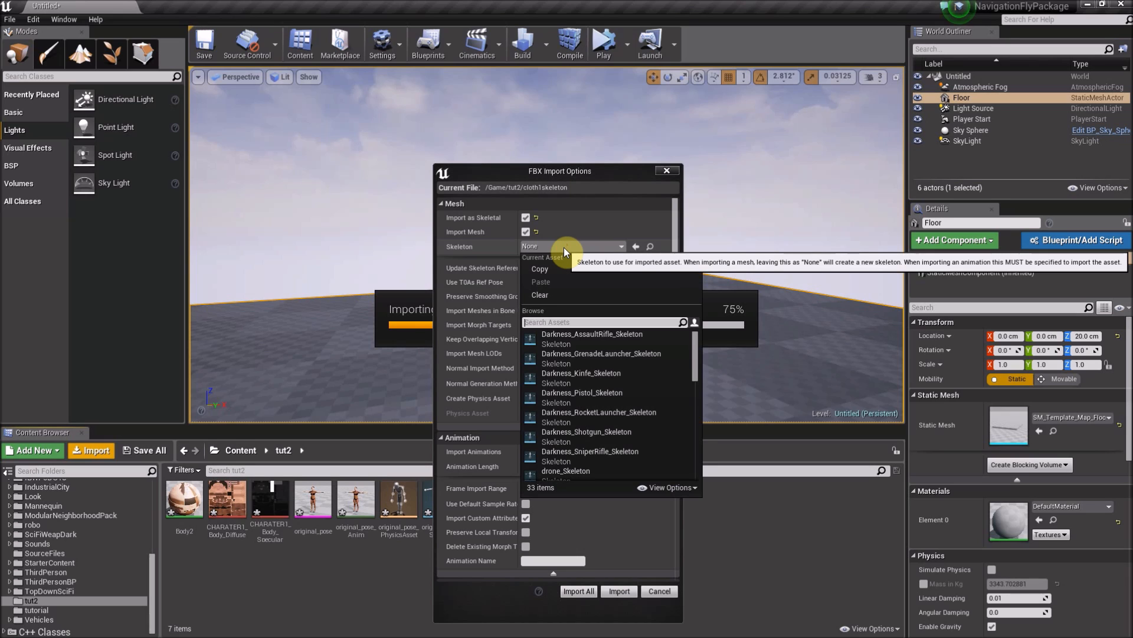
pyautogui.click(564, 247)
pyautogui.click(564, 246)
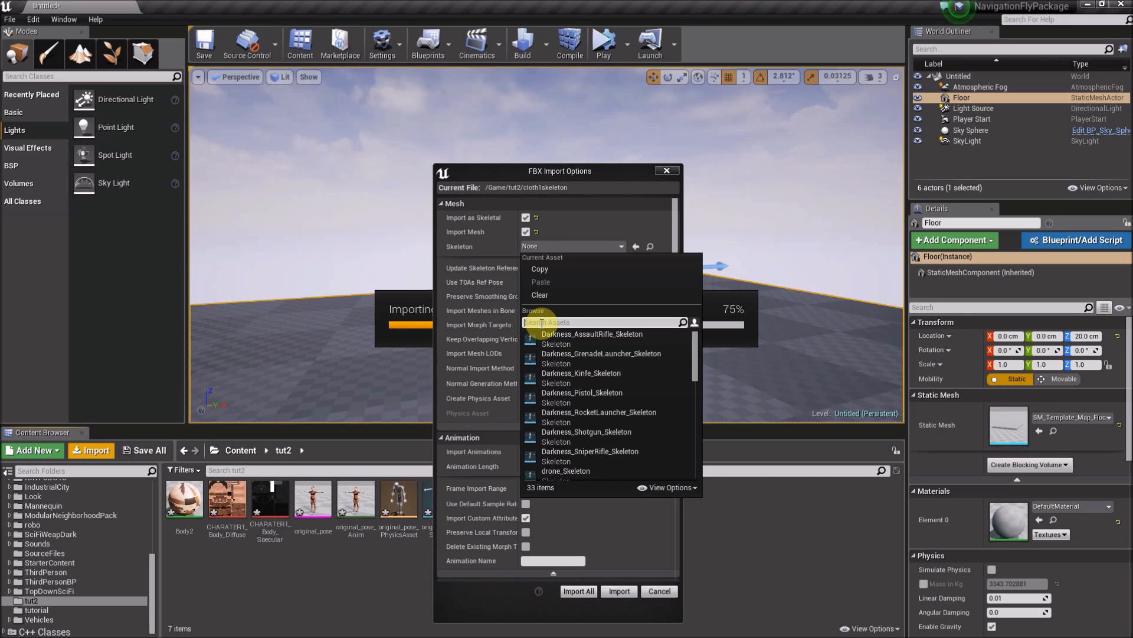
pyautogui.write('or')
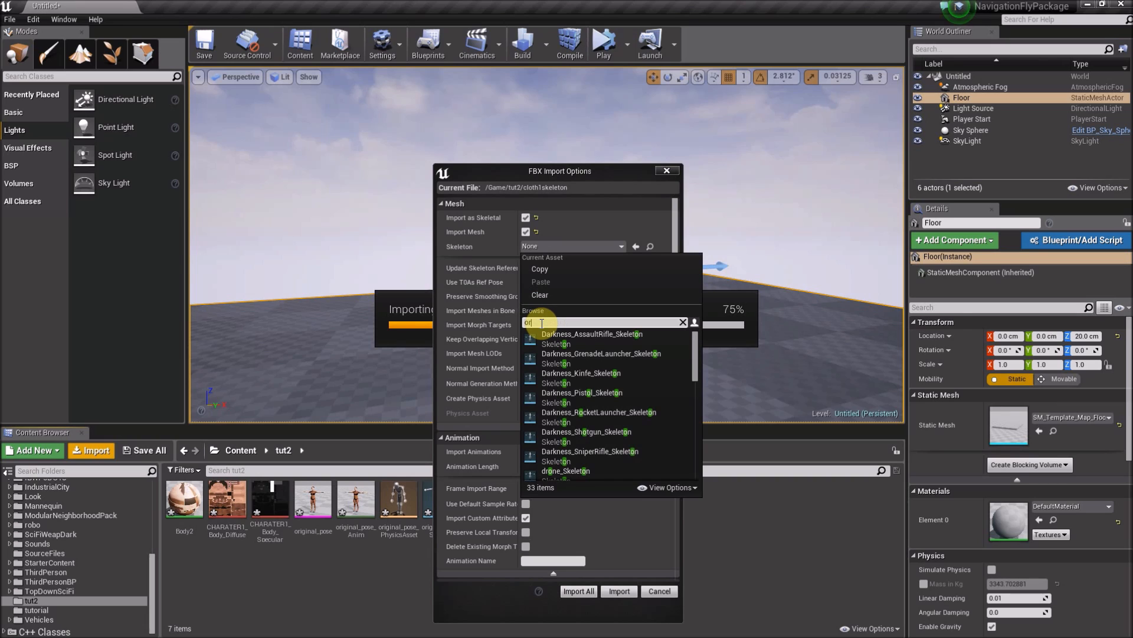
pyautogui.write('ig')
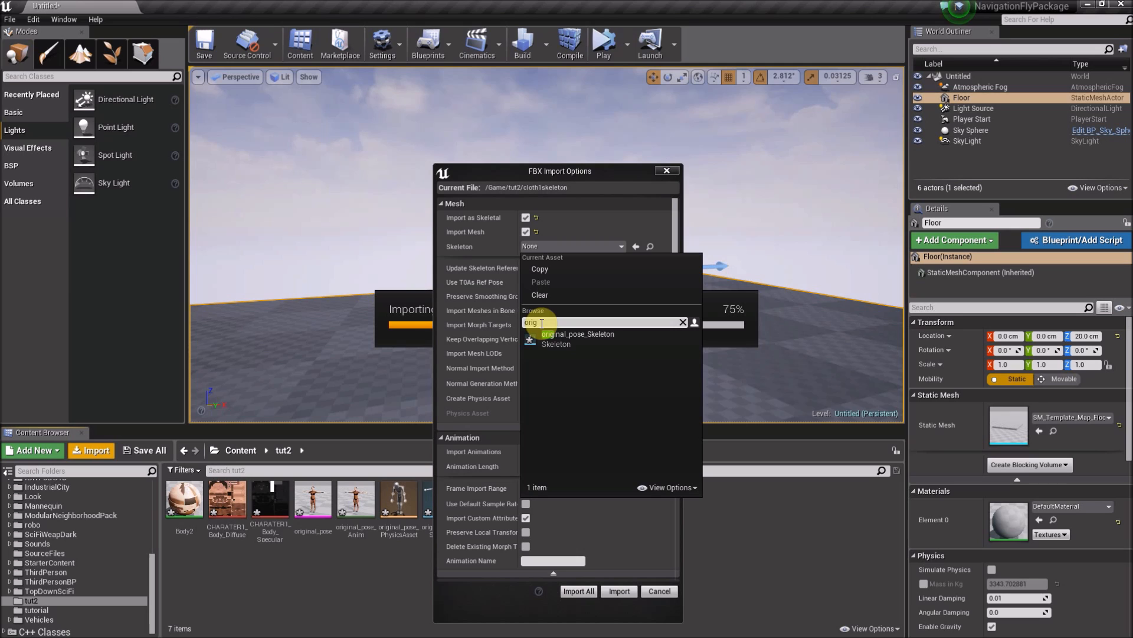
pyautogui.click(576, 341)
pyautogui.click(579, 591)
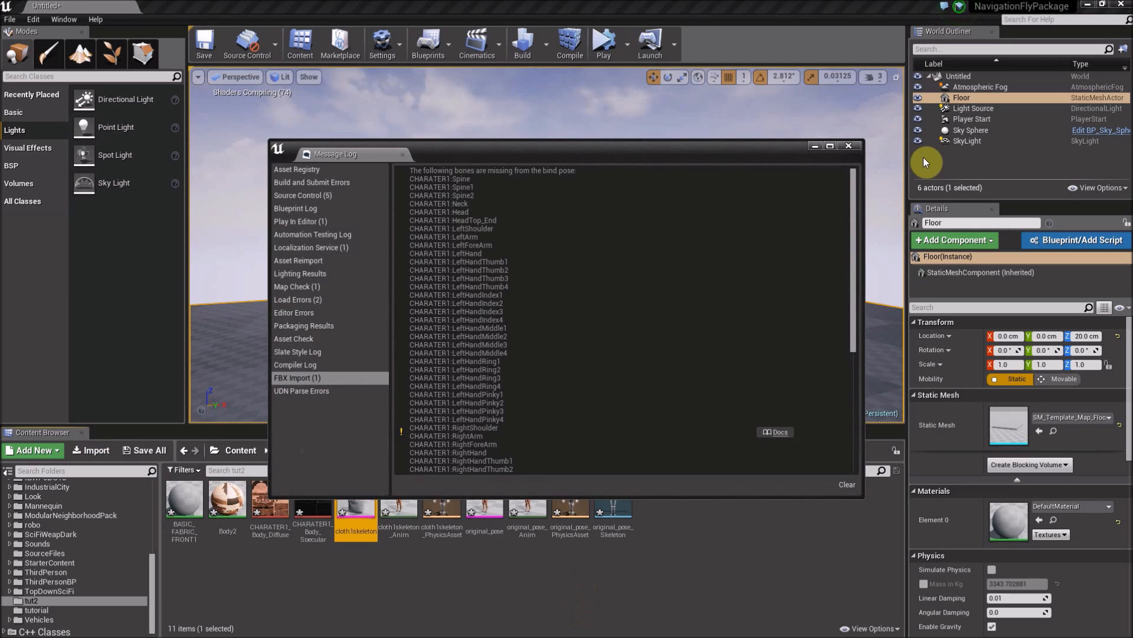
pyautogui.click(850, 147)
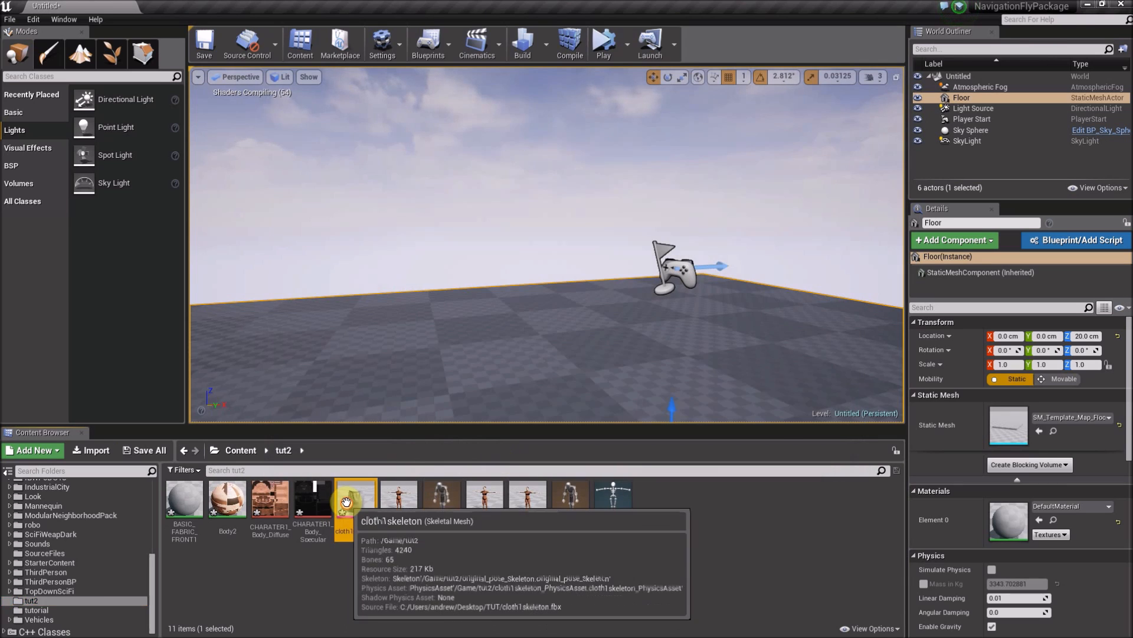
# - Open the cloth1skeleton mesh and check the properties of its BASIC_FABRIC_FRONT1 material, including the Two Sided option
pyautogui.doubleClick(354, 508)
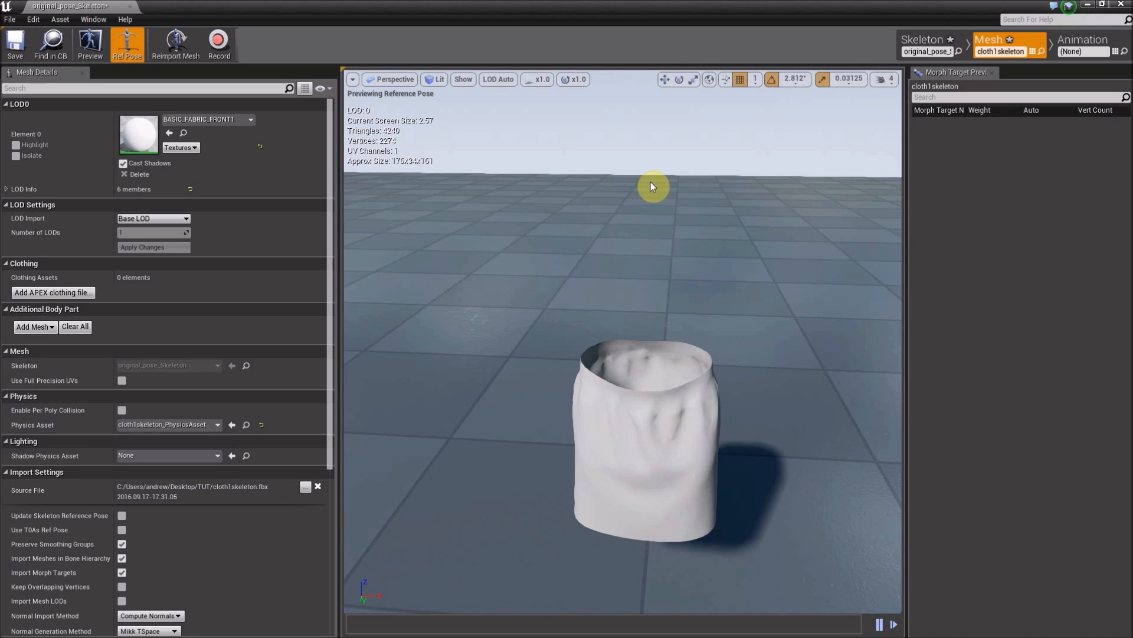
pyautogui.doubleClick(139, 135)
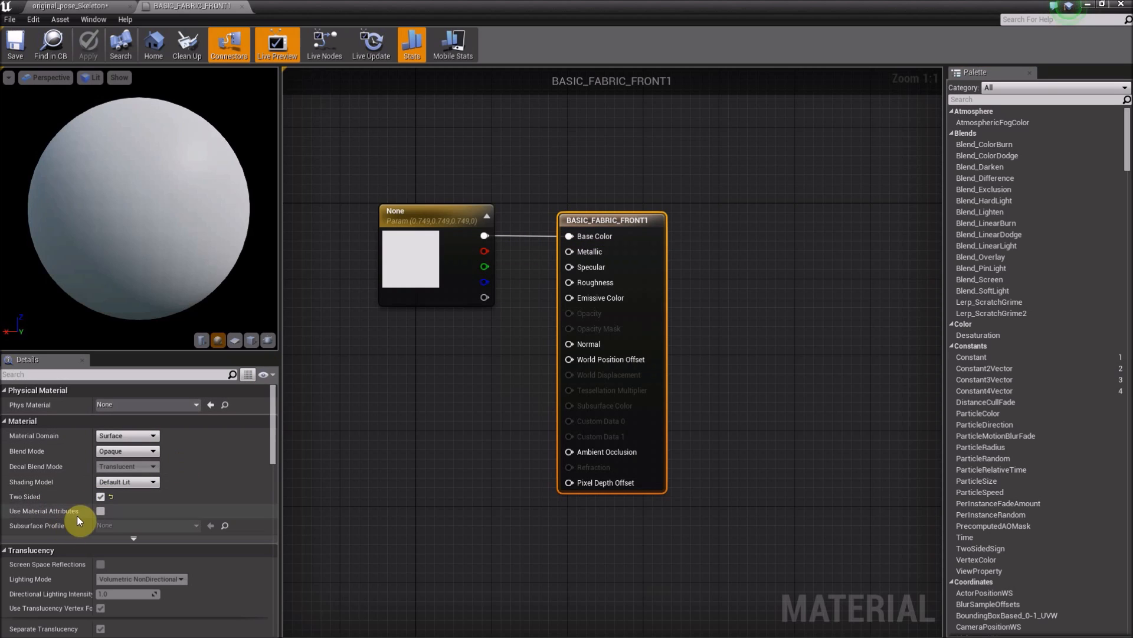
pyautogui.moveTo(273, 409); pyautogui.dragTo(284, 506)
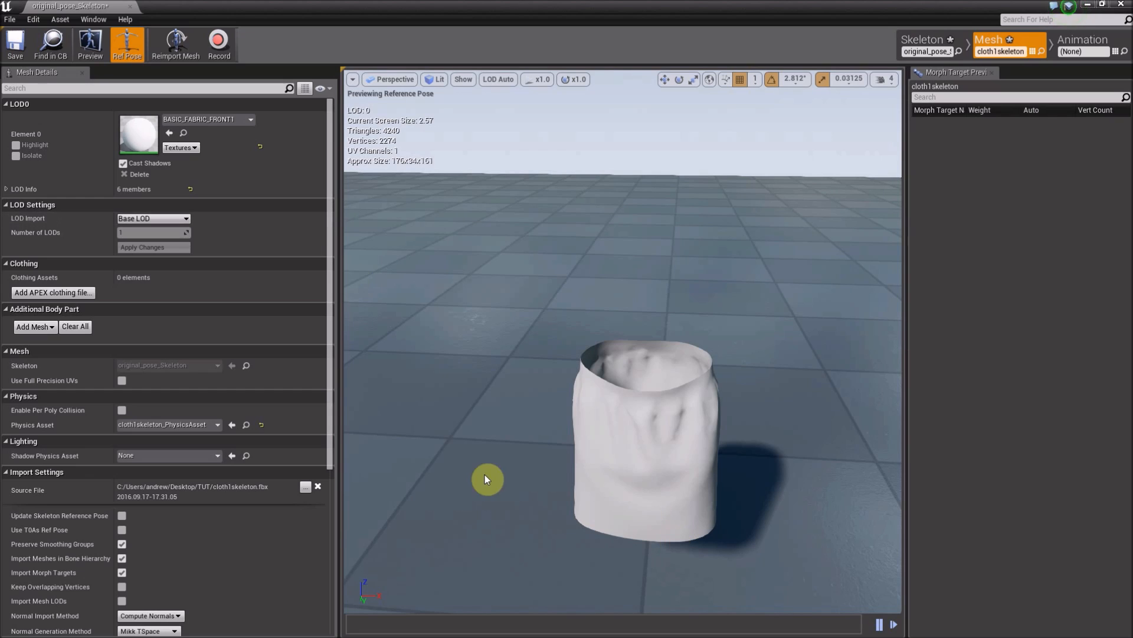
# - Add the apex1.apx clothing file to the cloth1skeleton mesh and expand the clothing asset's physics properties
pyautogui.click(58, 293)
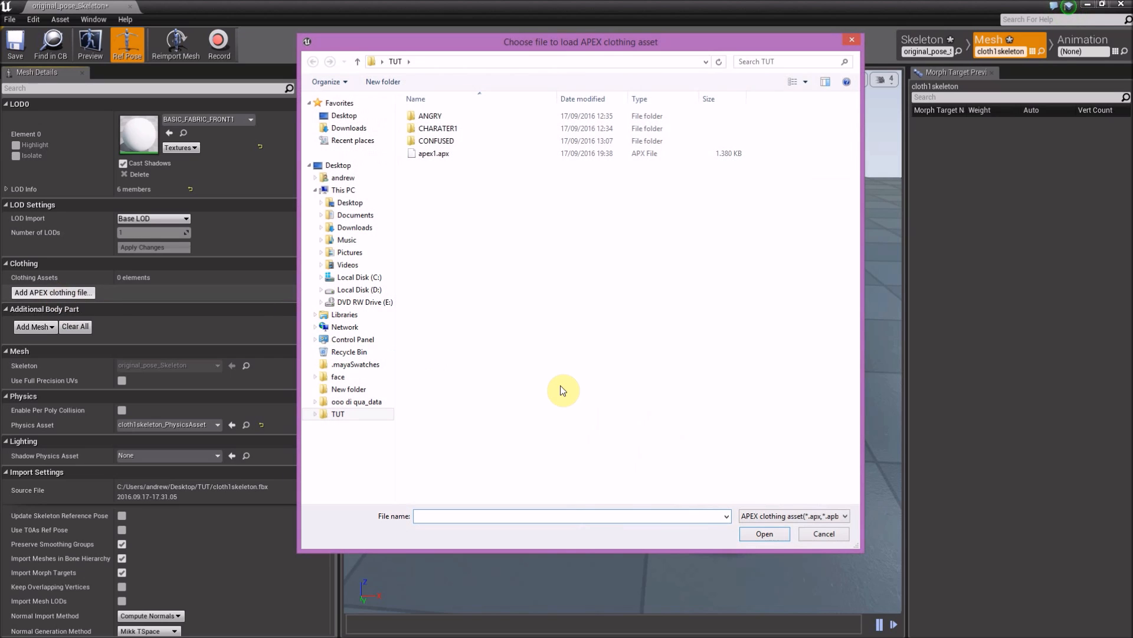
pyautogui.click(445, 155)
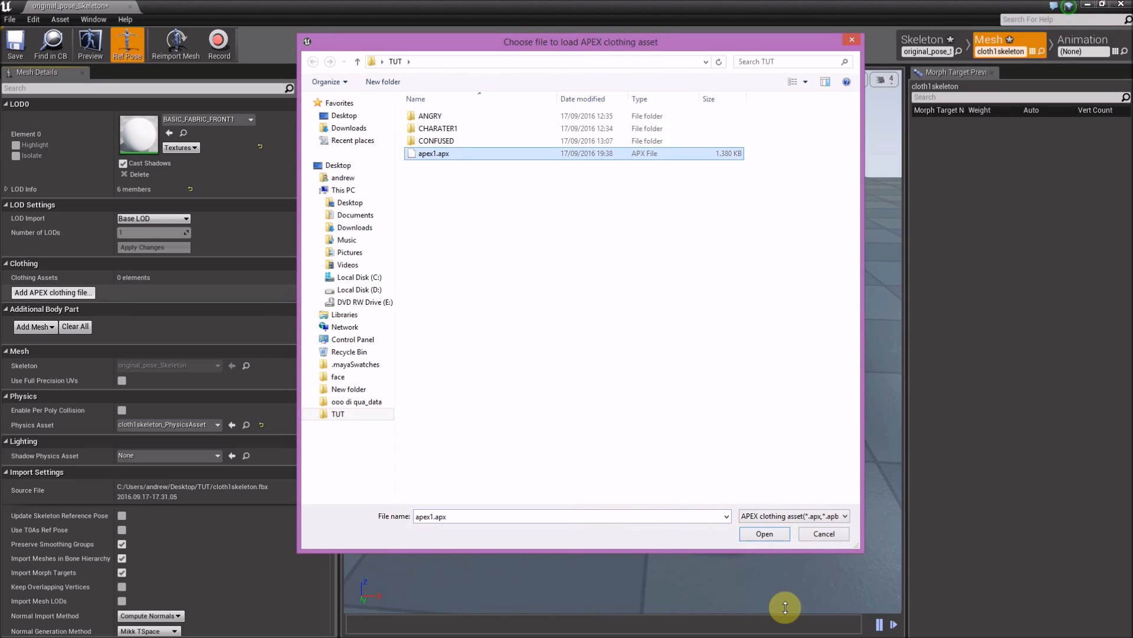
pyautogui.click(745, 533)
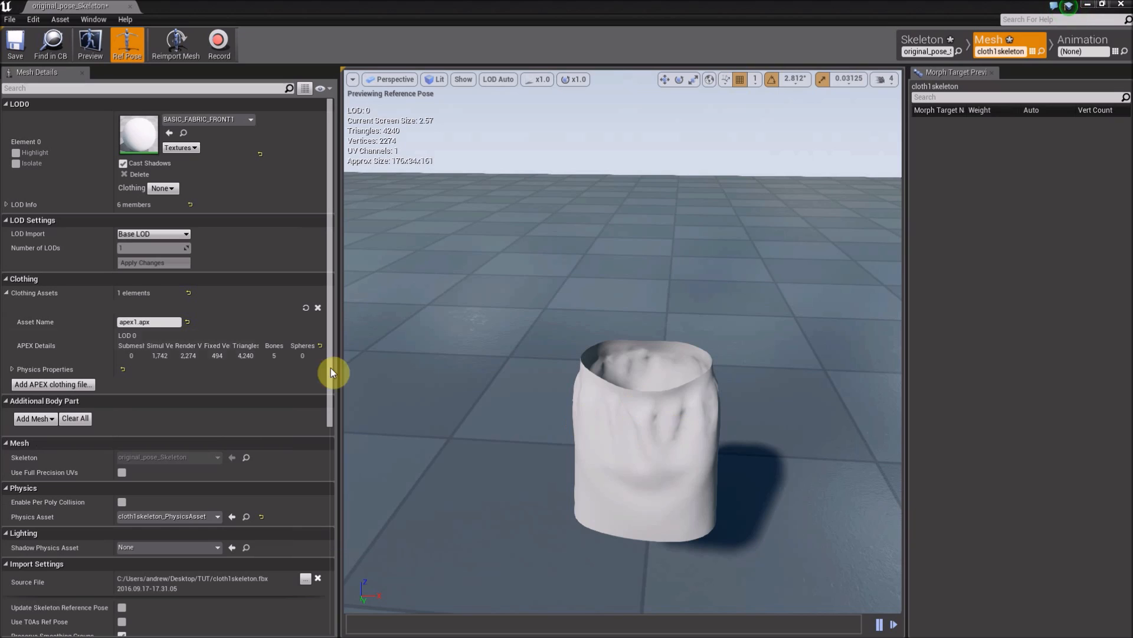
pyautogui.click(11, 370)
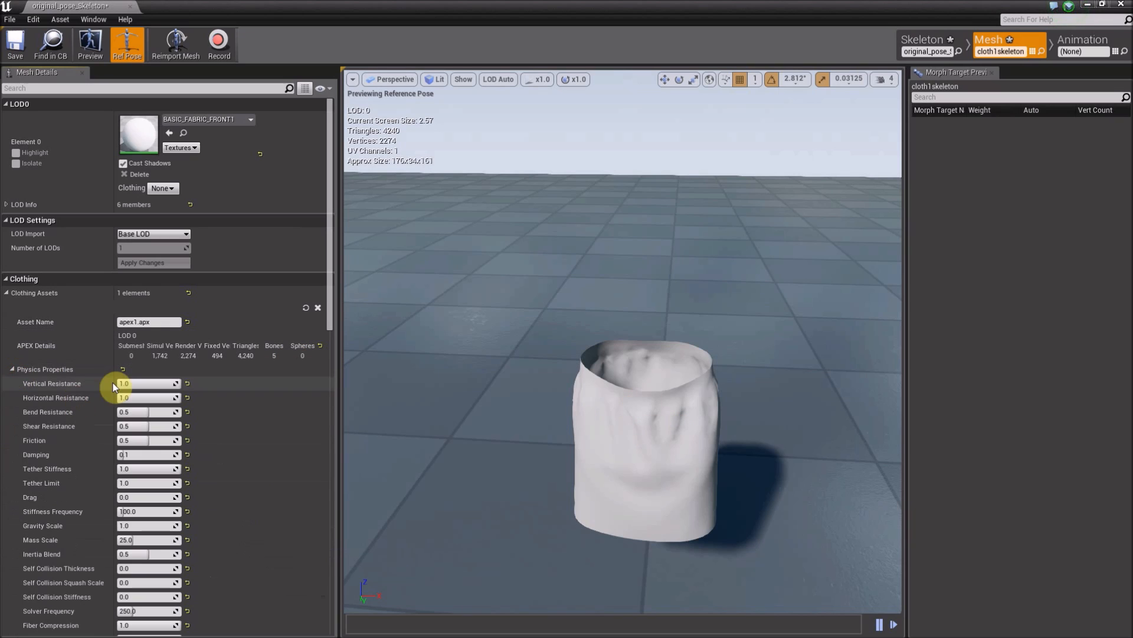
# - Assign the apex1.apx clothing to the BASIC_FABRIC_FRONT1 material element of the skirt mesh
pyautogui.moveTo(327, 312); pyautogui.dragTo(331, 347)
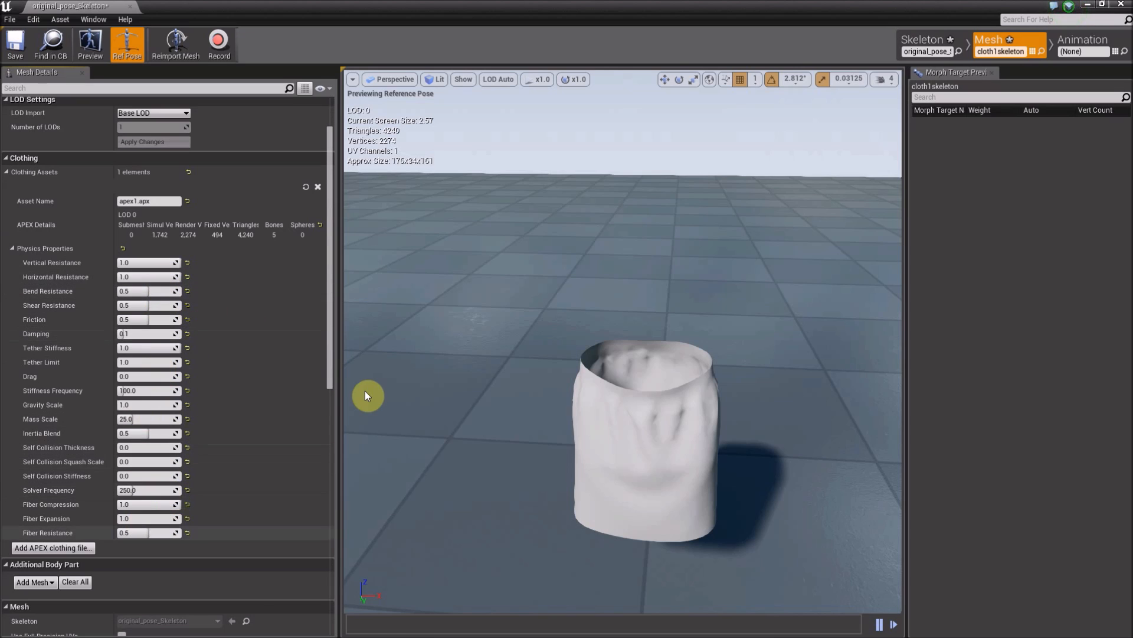
pyautogui.moveTo(329, 360); pyautogui.dragTo(317, 287)
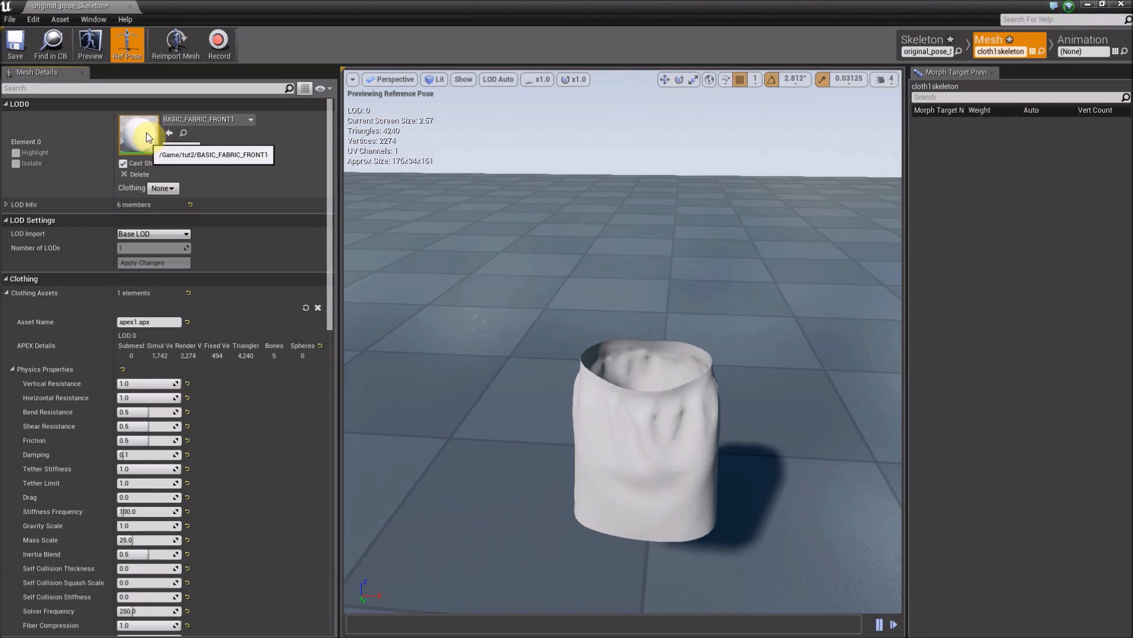
pyautogui.click(159, 188)
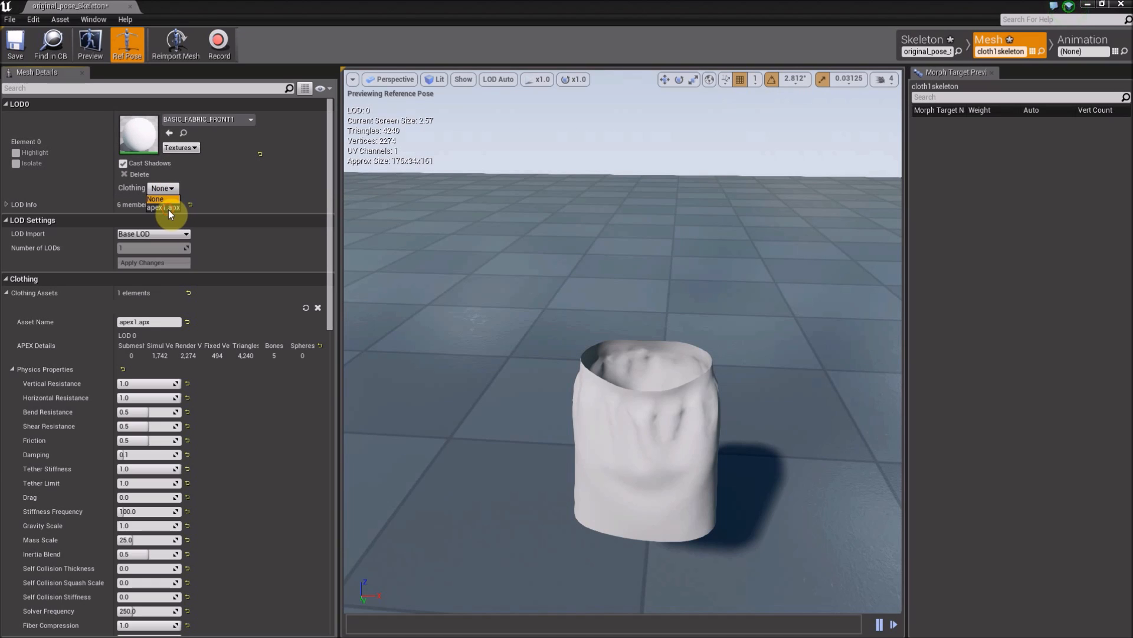
pyautogui.click(168, 208)
pyautogui.moveTo(713, 492); pyautogui.dragTo(596, 443, button='right')
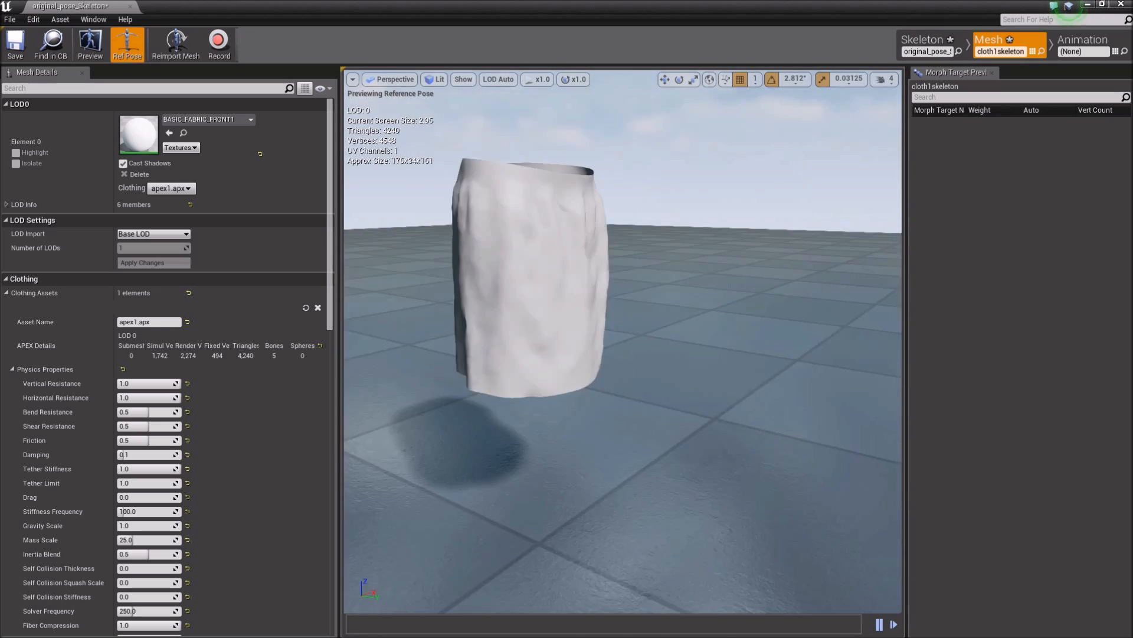
pyautogui.moveTo(694, 455); pyautogui.dragTo(652, 425, button='right')
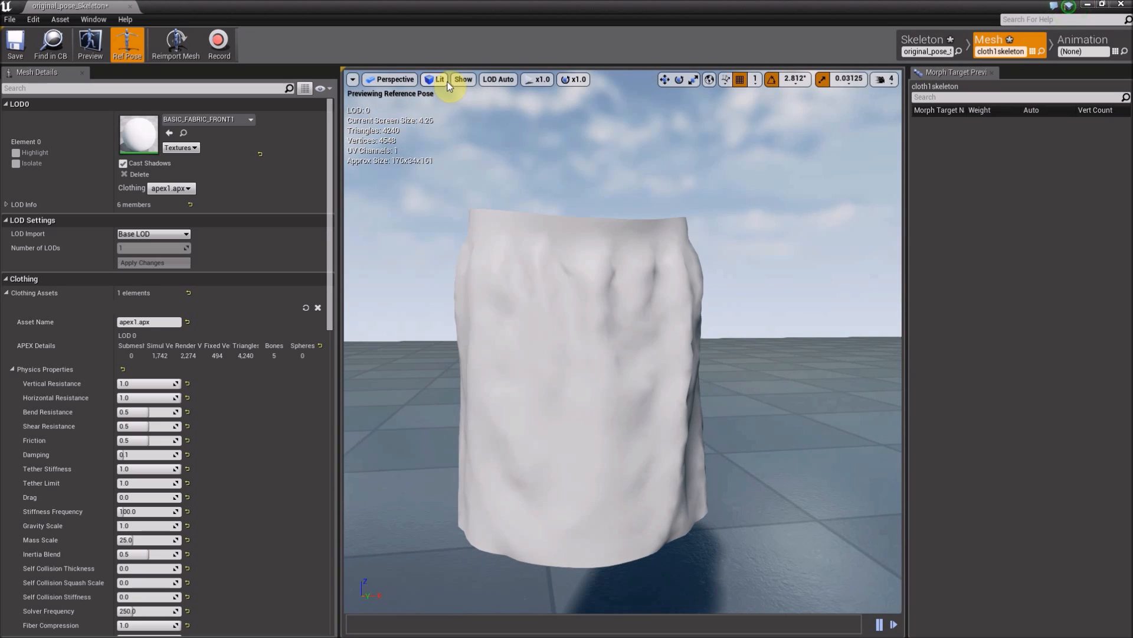
# - Enable the Apply Wind clothing preview on the skirt, inspect it from below, and save the cloth1skeleton mesh
pyautogui.click(463, 83)
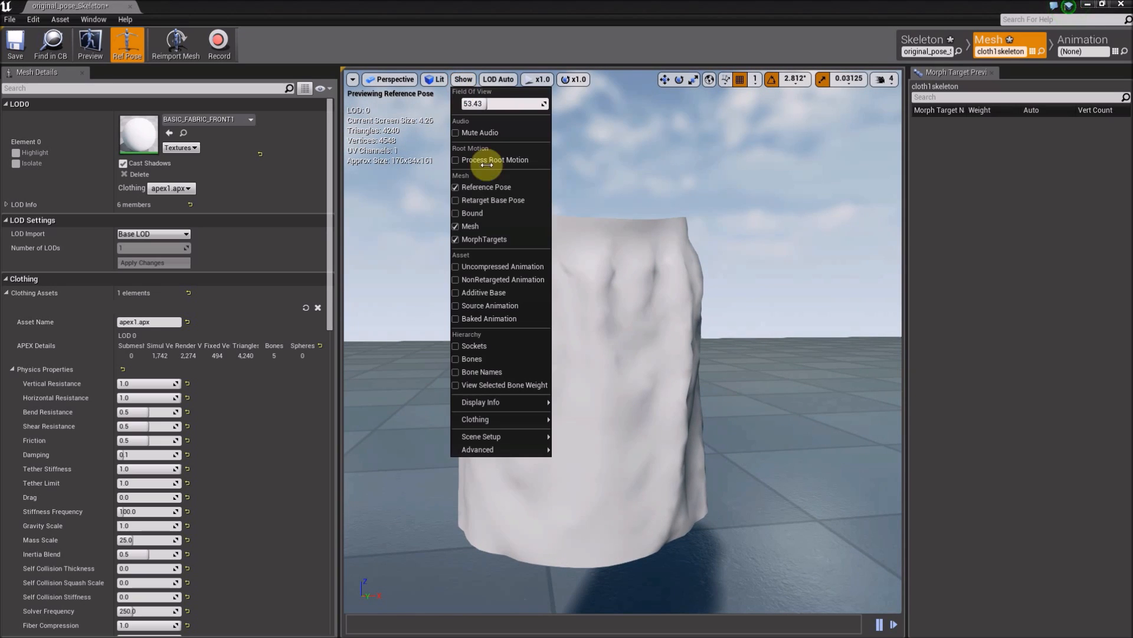
pyautogui.click(466, 79)
pyautogui.click(464, 79)
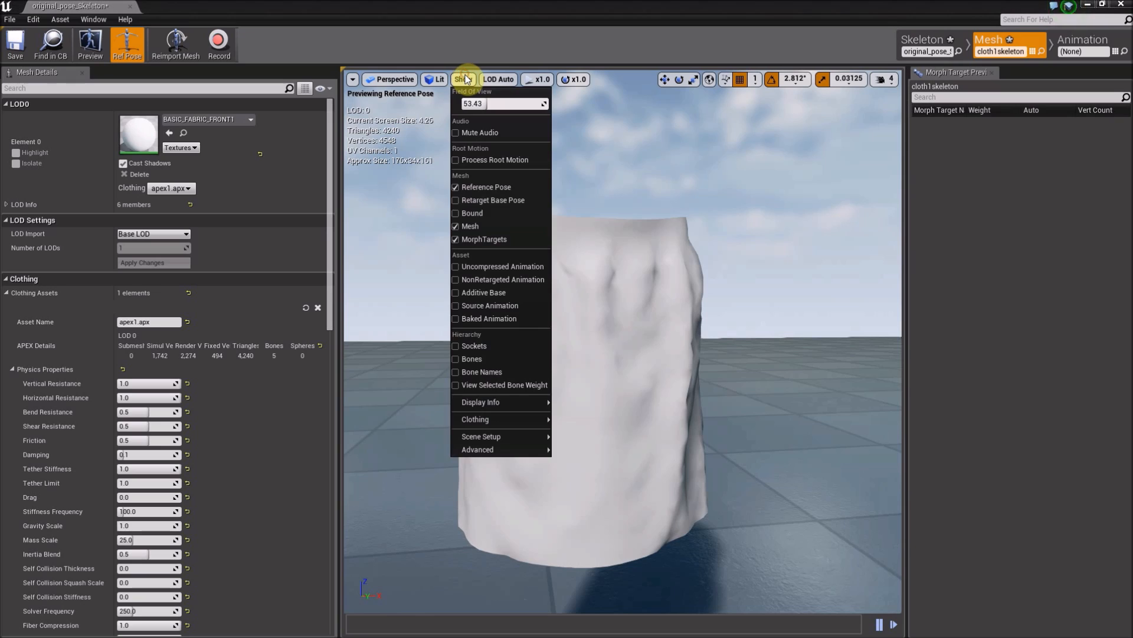
pyautogui.moveTo(495, 421)
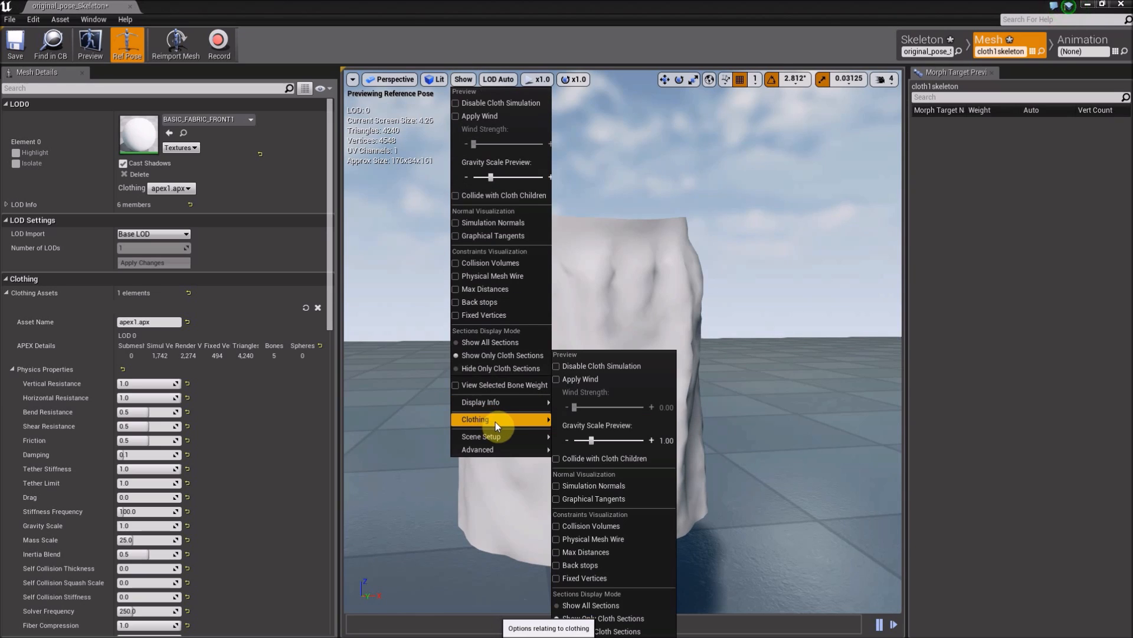
pyautogui.click(556, 378)
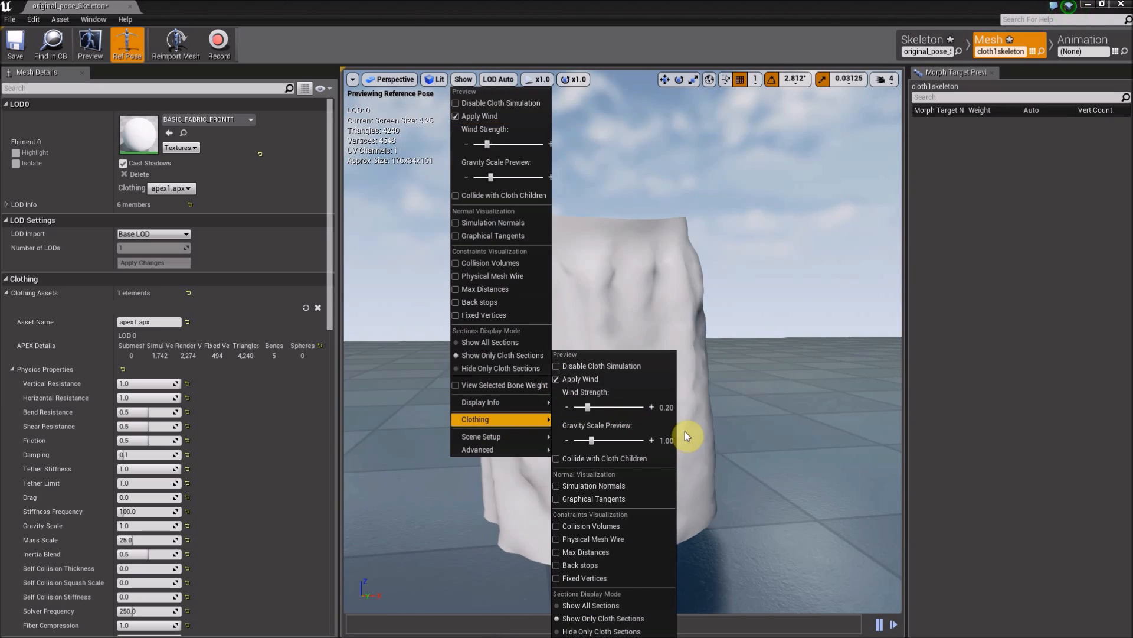
pyautogui.click(754, 435)
pyautogui.moveTo(754, 435)
pyautogui.mouseDown(button='right')
pyautogui.moveTo(738, 463)
pyautogui.moveTo(640, 443)
pyautogui.moveTo(579, 466)
pyautogui.moveTo(608, 484)
pyautogui.moveTo(585, 520)
pyautogui.moveTo(667, 484)
pyautogui.moveTo(603, 437)
pyautogui.moveTo(708, 437)
pyautogui.moveTo(625, 442)
pyautogui.moveTo(708, 413)
pyautogui.moveTo(749, 373)
pyautogui.moveTo(791, 374)
pyautogui.moveTo(767, 370)
pyautogui.mouseUp(button='right')
pyautogui.scroll(-5, 753, 371)
pyautogui.click(16, 56)
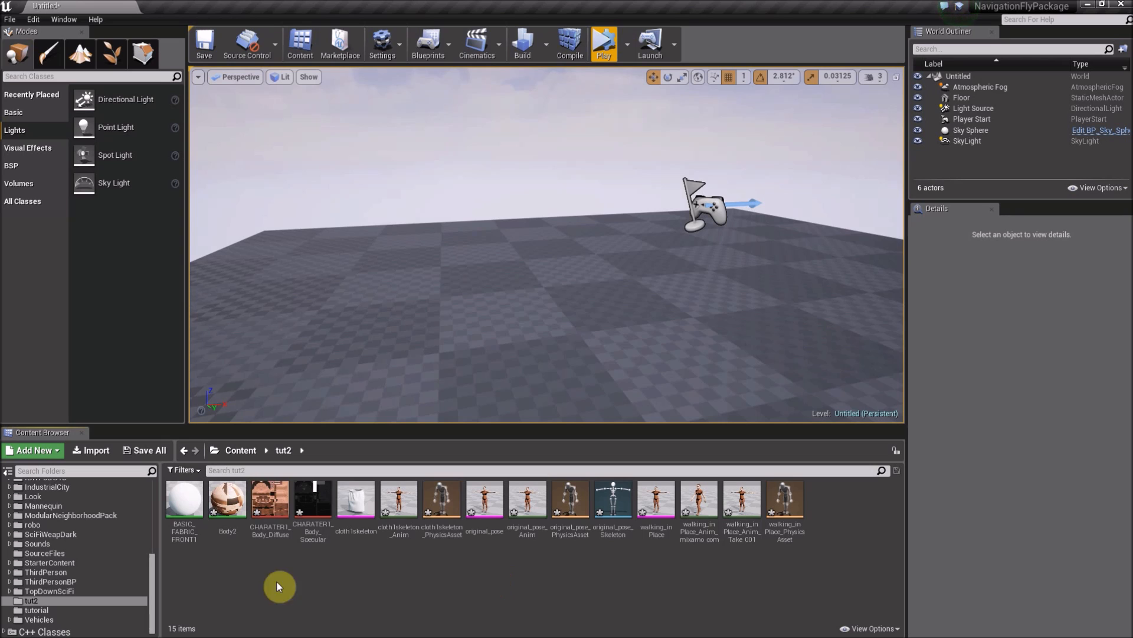
pyautogui.click(91, 450)
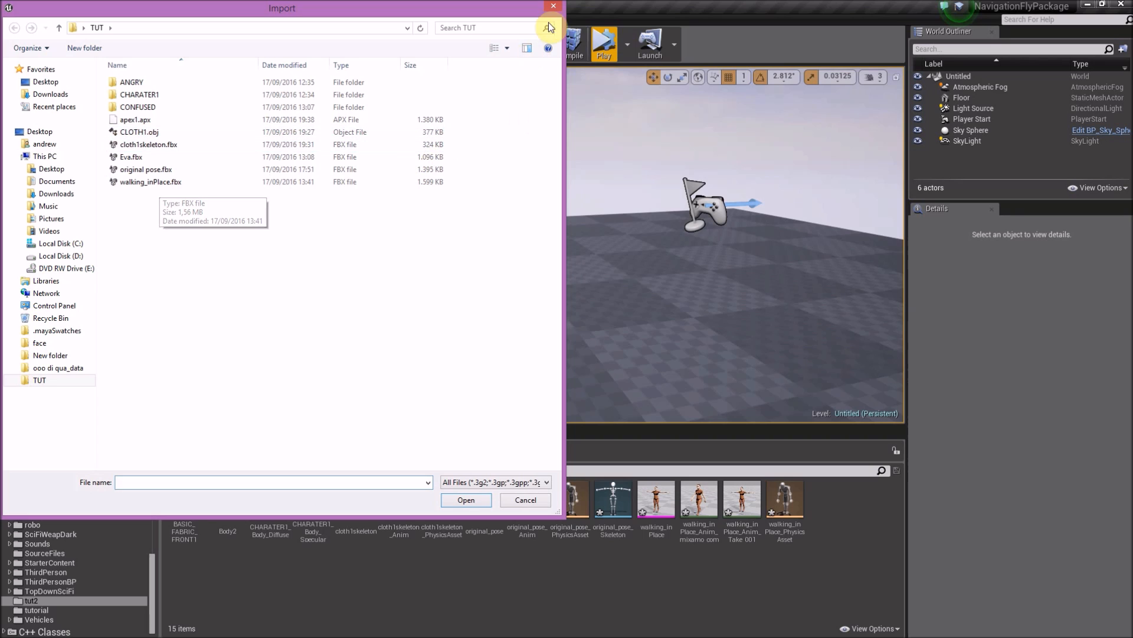
pyautogui.moveTo(511, 9); pyautogui.dragTo(526, 17)
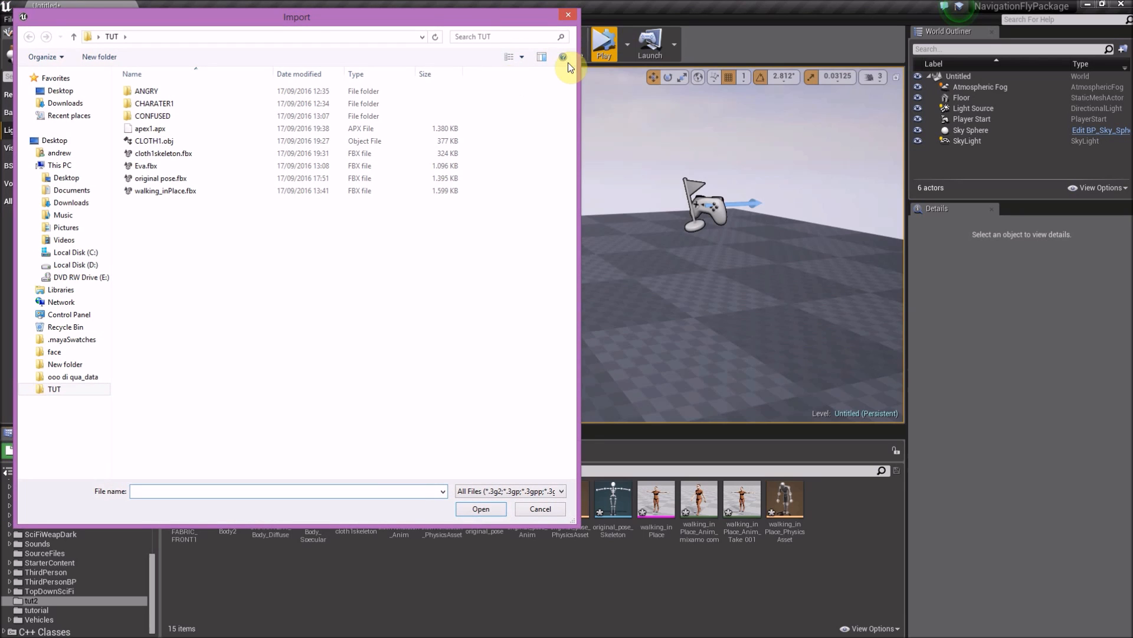
pyautogui.click(565, 14)
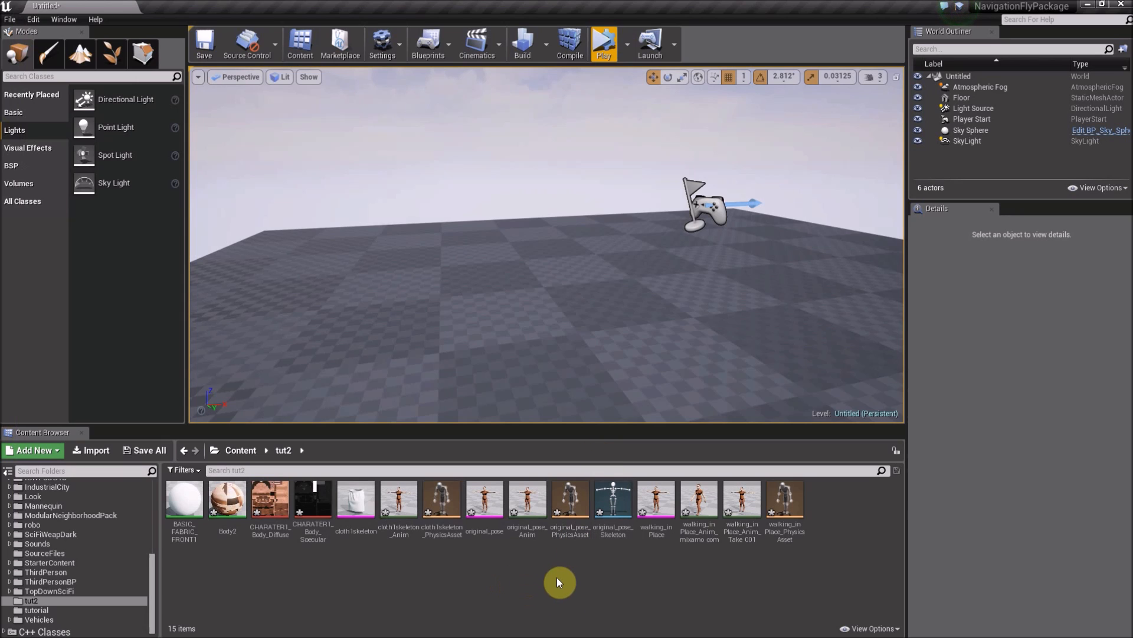
# - Place the original_pose character and the cloth1skeleton skirt side by side in the level and move the Player Start aside to about X 187 cm
pyautogui.moveTo(487, 506)
pyautogui.moveTo(487, 506); pyautogui.dragTo(423, 308)
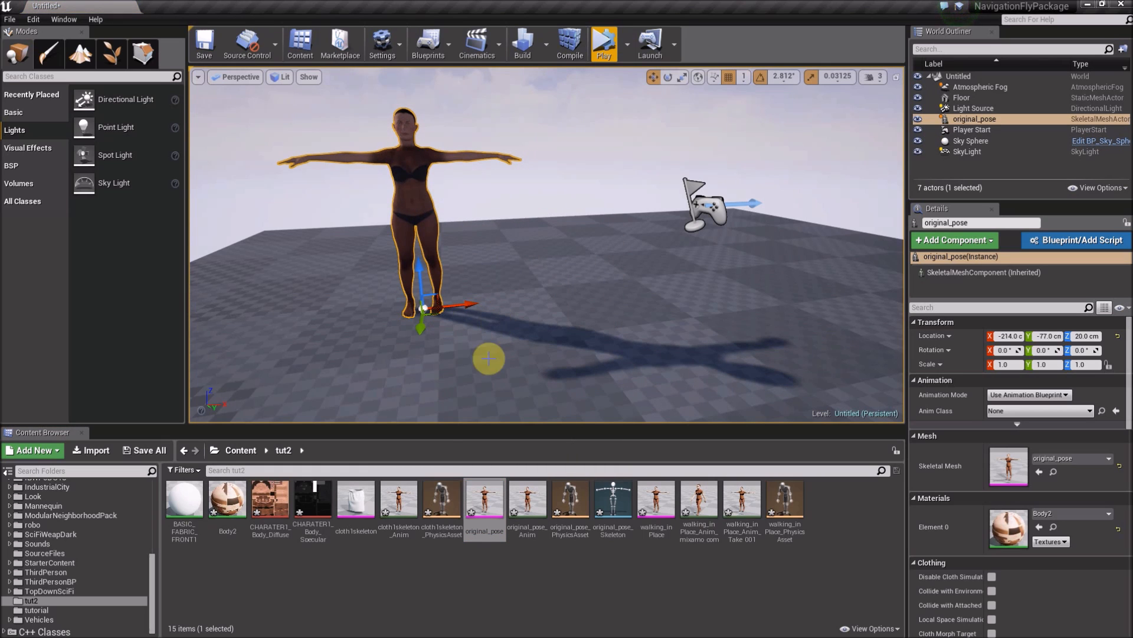
pyautogui.moveTo(359, 507); pyautogui.dragTo(610, 282)
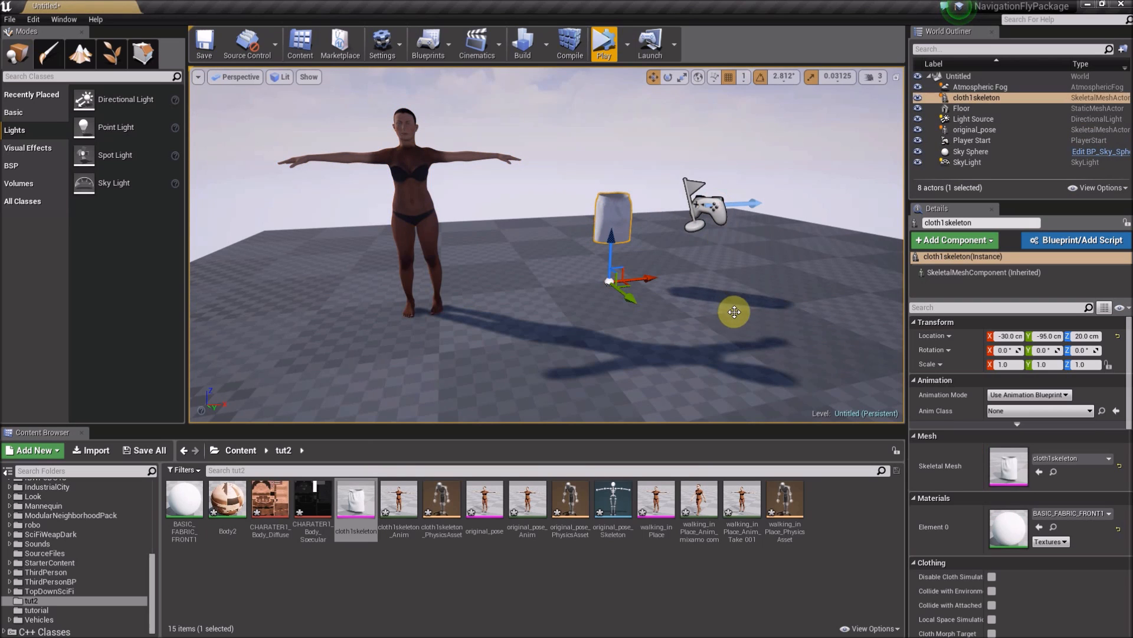
pyautogui.click(742, 224)
pyautogui.moveTo(741, 204); pyautogui.dragTo(900, 192)
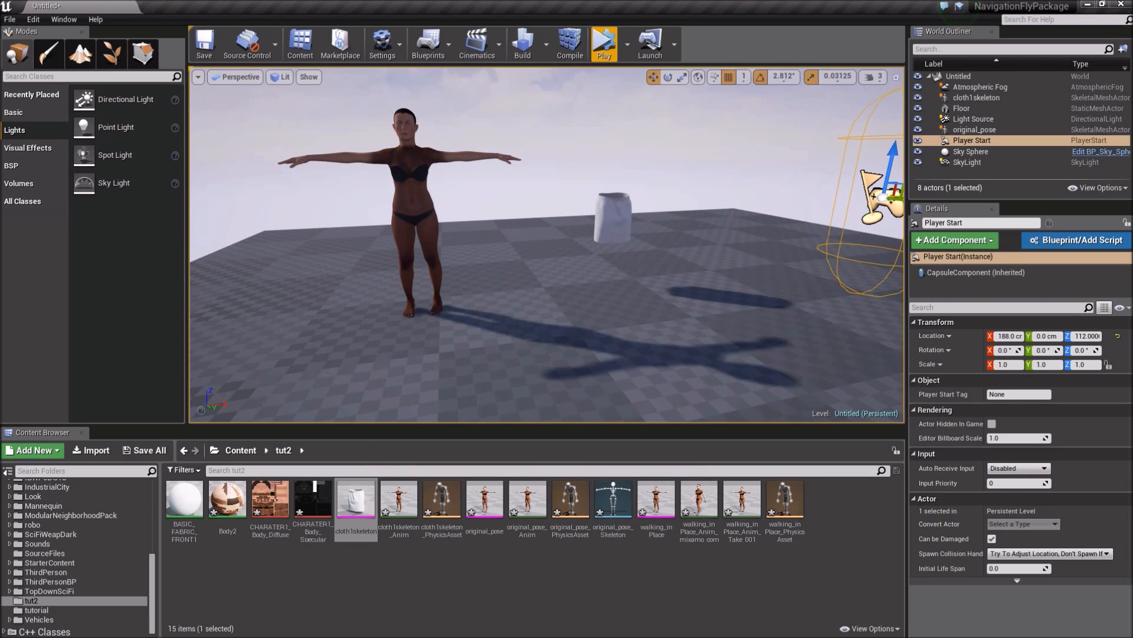
# - Set the original_pose actor to Use Animation Asset and assign the walking_inPlace_Anim_mixamo_com animation to it
pyautogui.moveTo(679, 280); pyautogui.dragTo(493, 248, button='right')
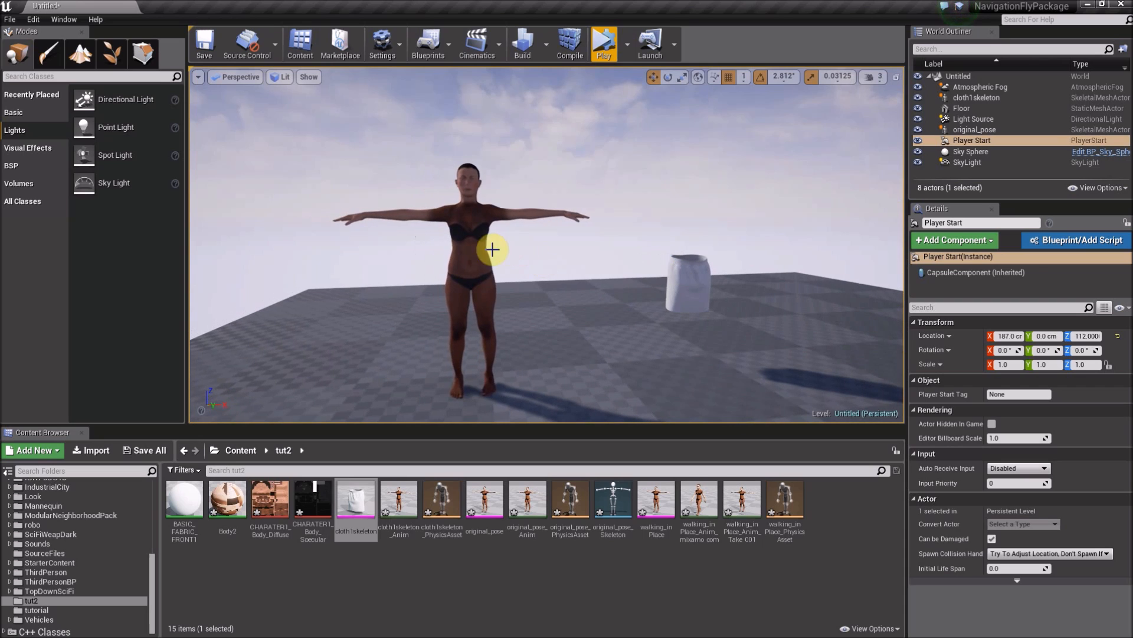
pyautogui.click(487, 249)
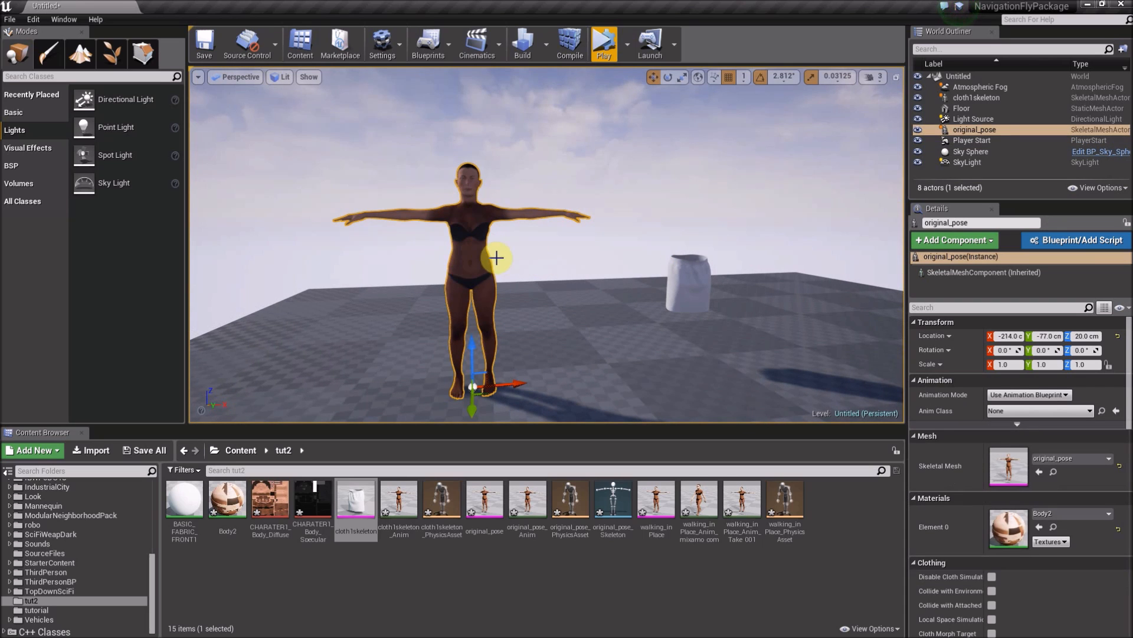
pyautogui.click(1039, 395)
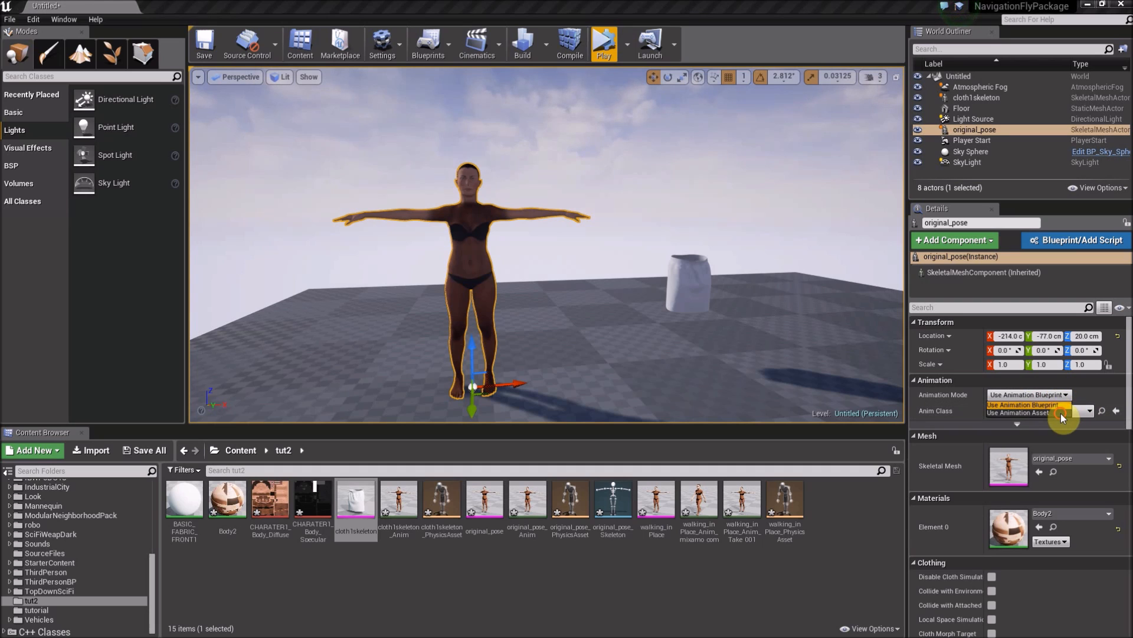
pyautogui.click(1061, 413)
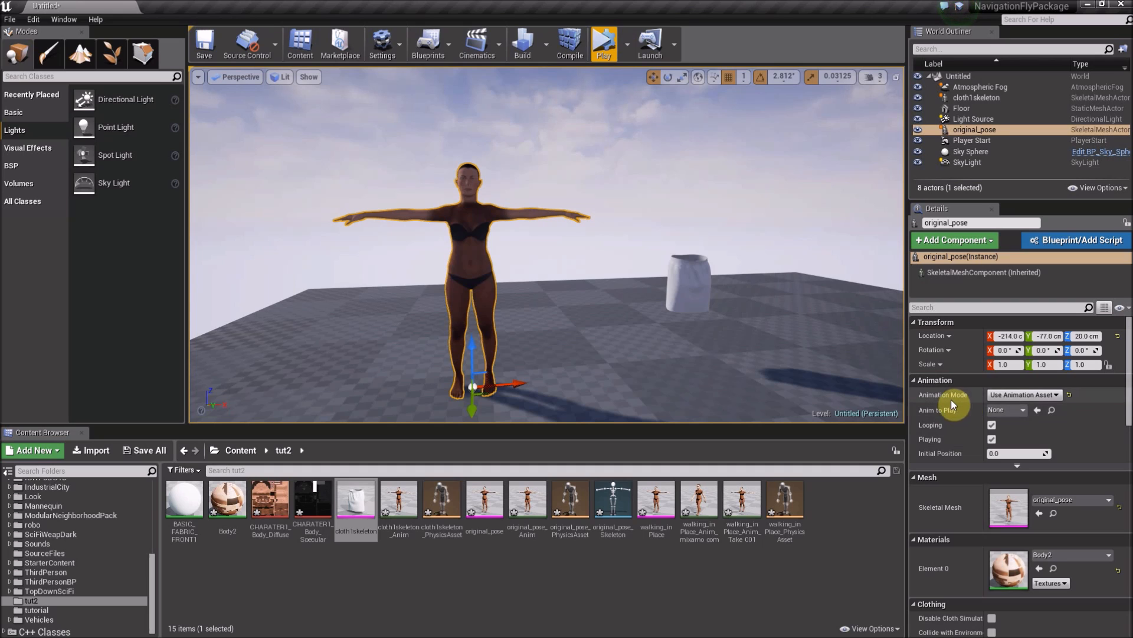
pyautogui.click(1018, 413)
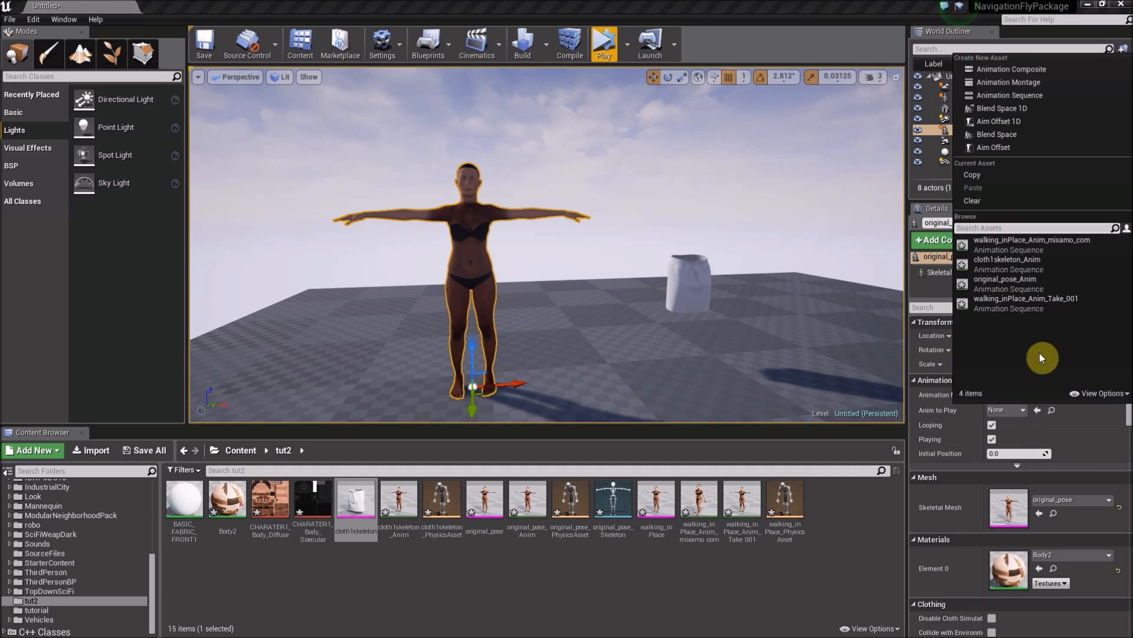
pyautogui.click(1065, 243)
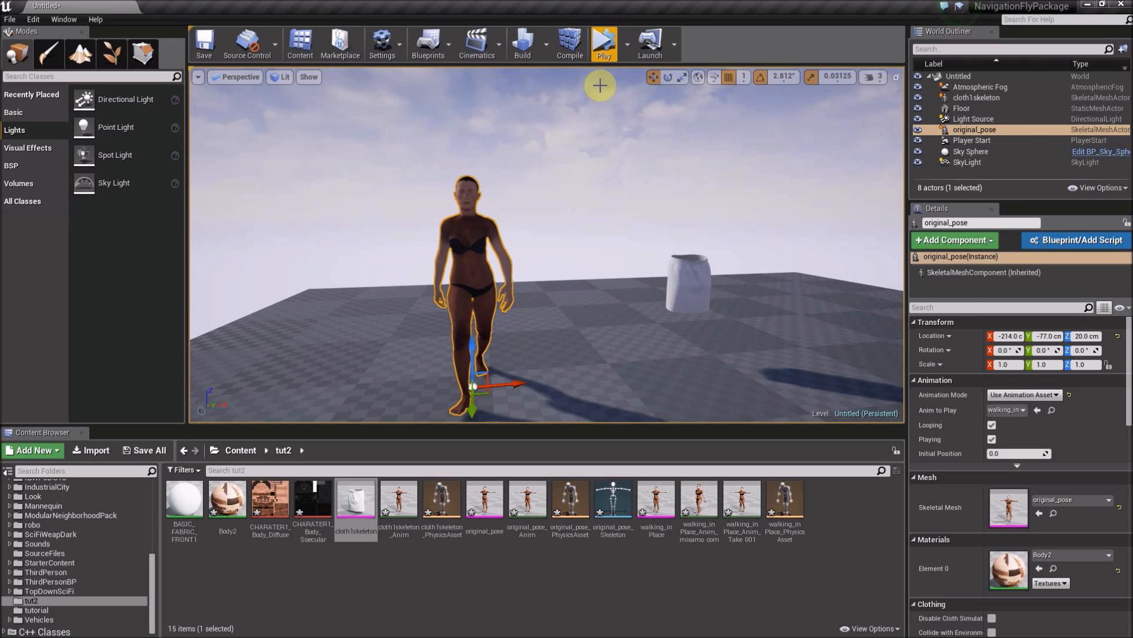
# - Simulate the level to examine the character's walking animation from several sides, and stop the simulation
pyautogui.click(614, 45)
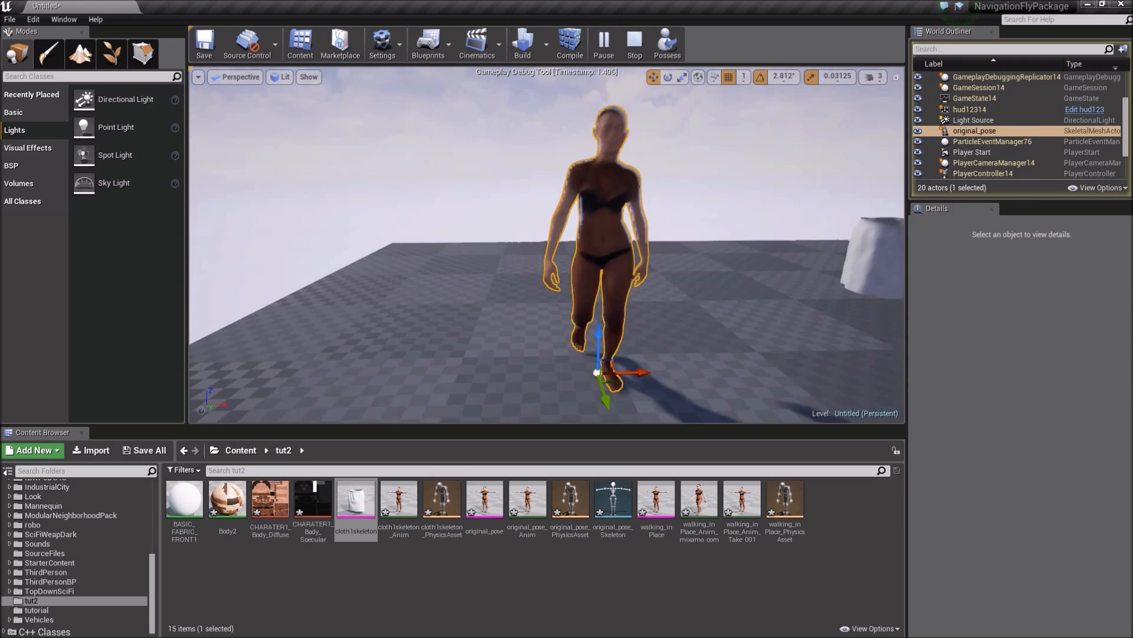
pyautogui.moveTo(583, 235)
pyautogui.mouseDown(button='right')
pyautogui.moveTo(540, 227)
pyautogui.moveTo(583, 235)
pyautogui.mouseUp(button='right')
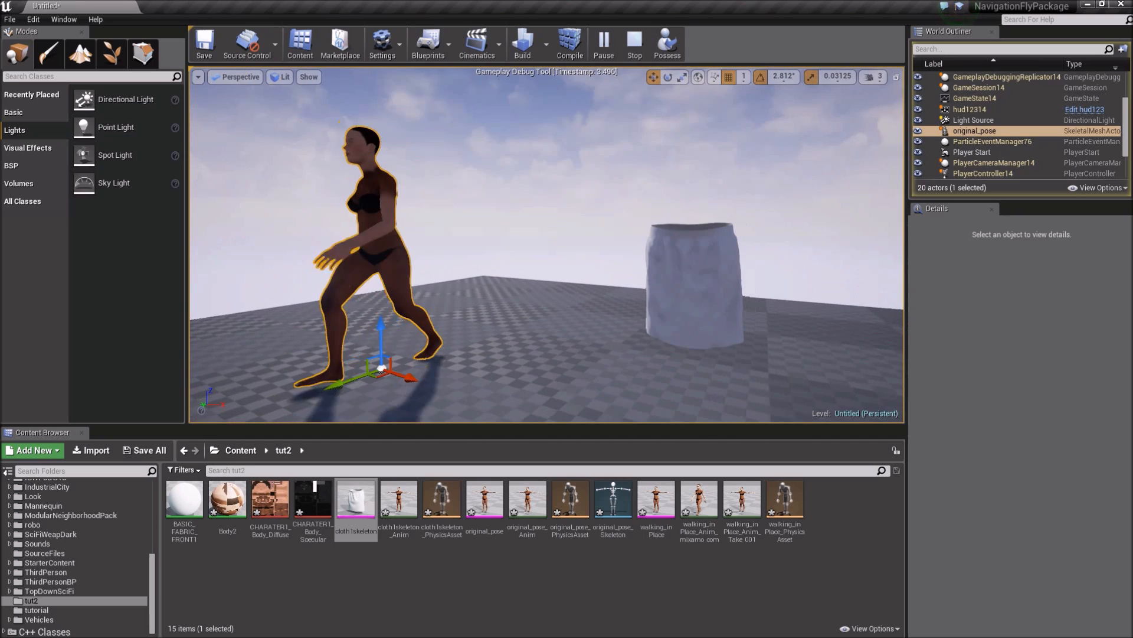
pyautogui.moveTo(625, 104)
pyautogui.mouseDown(button='right')
pyautogui.moveTo(656, 118)
pyautogui.moveTo(627, 104)
pyautogui.mouseUp(button='right')
pyautogui.click(630, 52)
# - Set the cloth1skeleton actor to Use Animation Asset and assign the walking_inPlace_Anim_mixamo_com animation to it
pyautogui.click(679, 233)
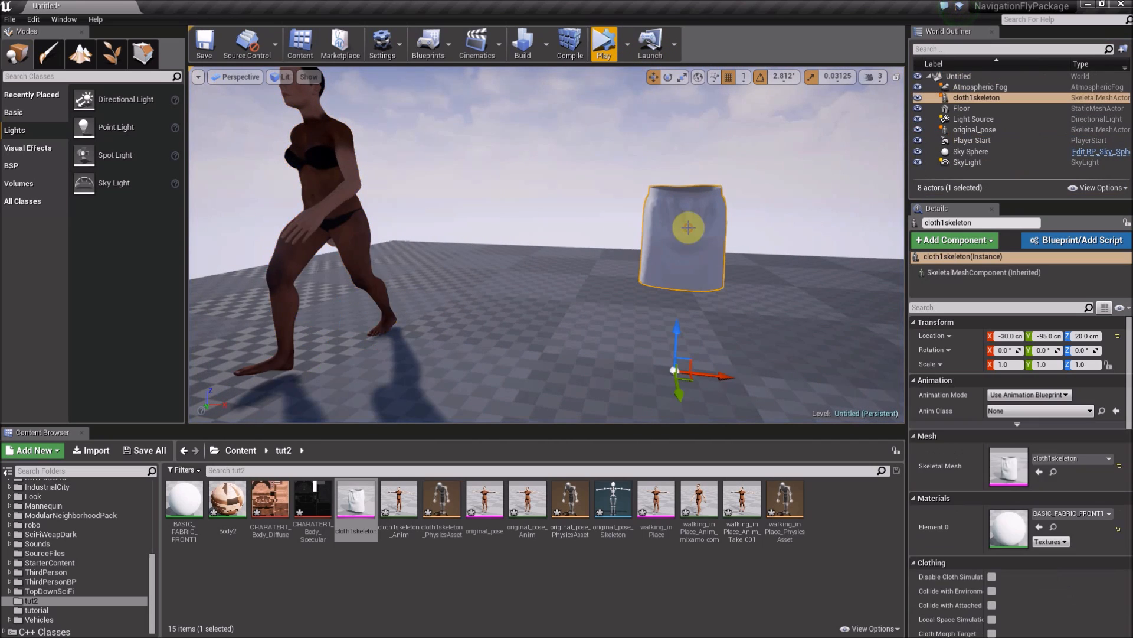
pyautogui.click(1050, 394)
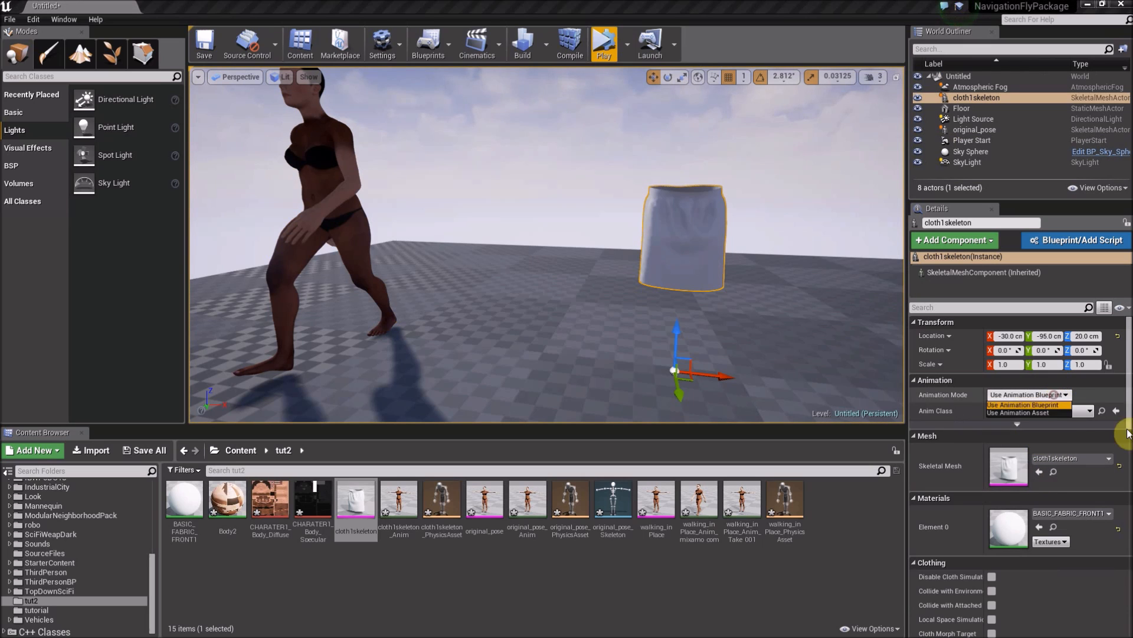
pyautogui.click(1035, 416)
pyautogui.click(1006, 410)
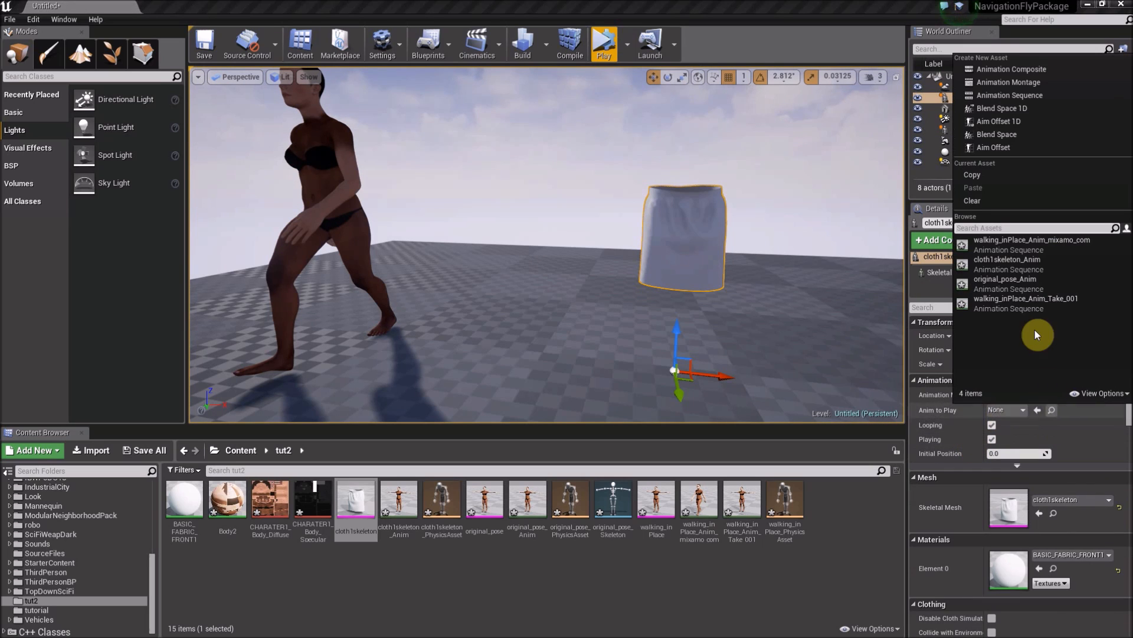
pyautogui.click(1038, 244)
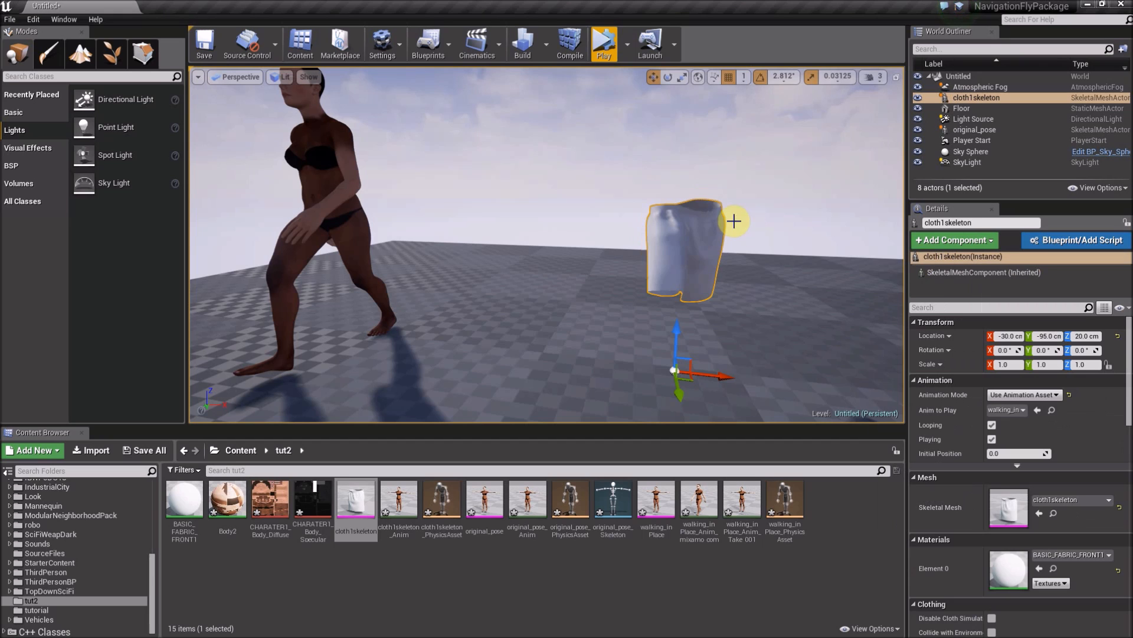
# - Simulate the level to examine how the skirt's cloth moves with the walking animation, and stop the simulation
pyautogui.click(608, 50)
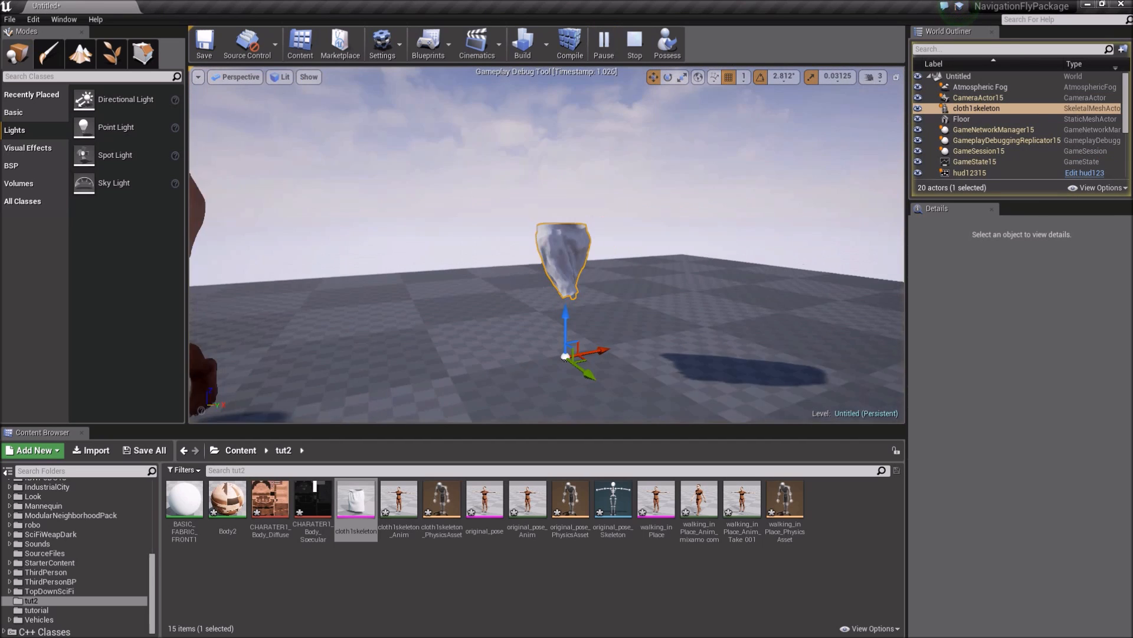
pyautogui.moveTo(546, 244); pyautogui.dragTo(495, 134, button='right')
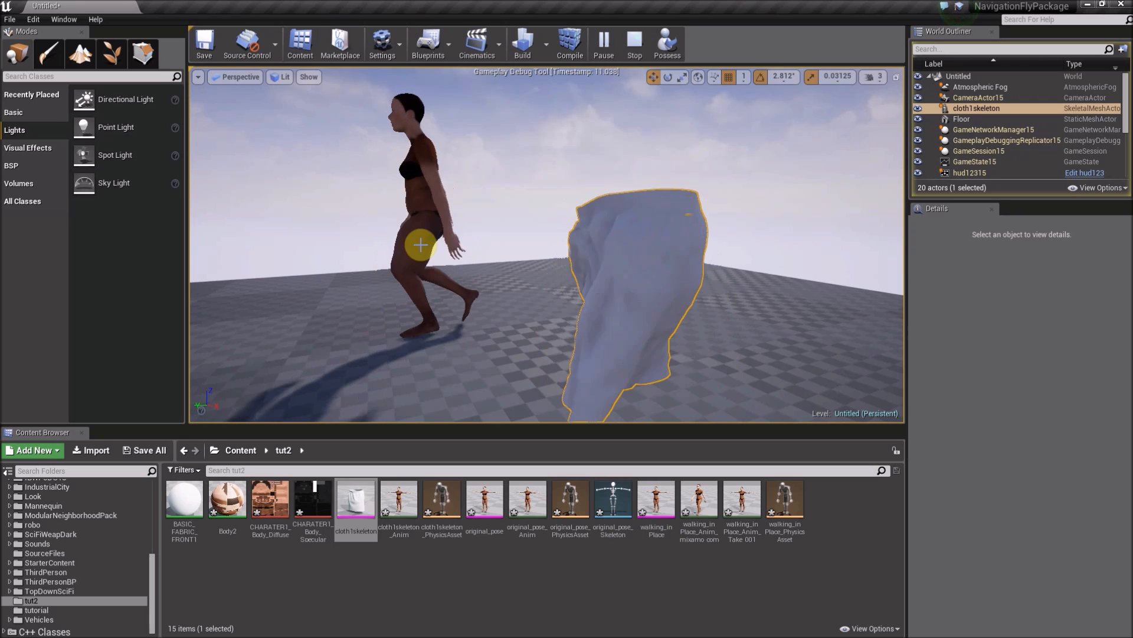
pyautogui.click(640, 42)
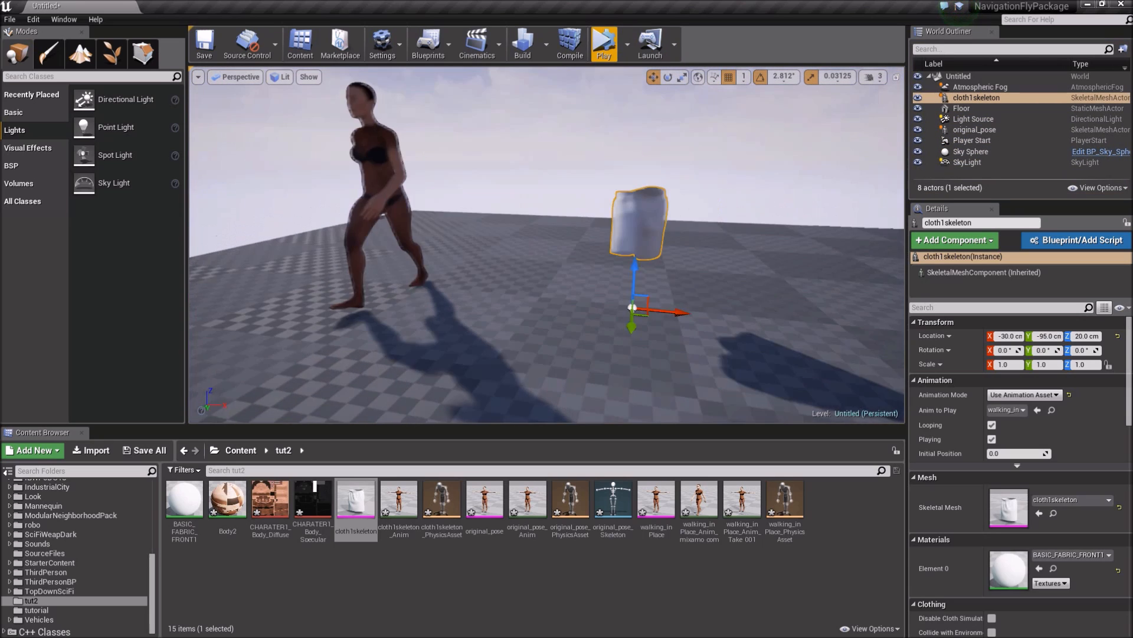
# - Delete the cloth1skeleton and original_pose test actors from the level
pyautogui.press('Delete')
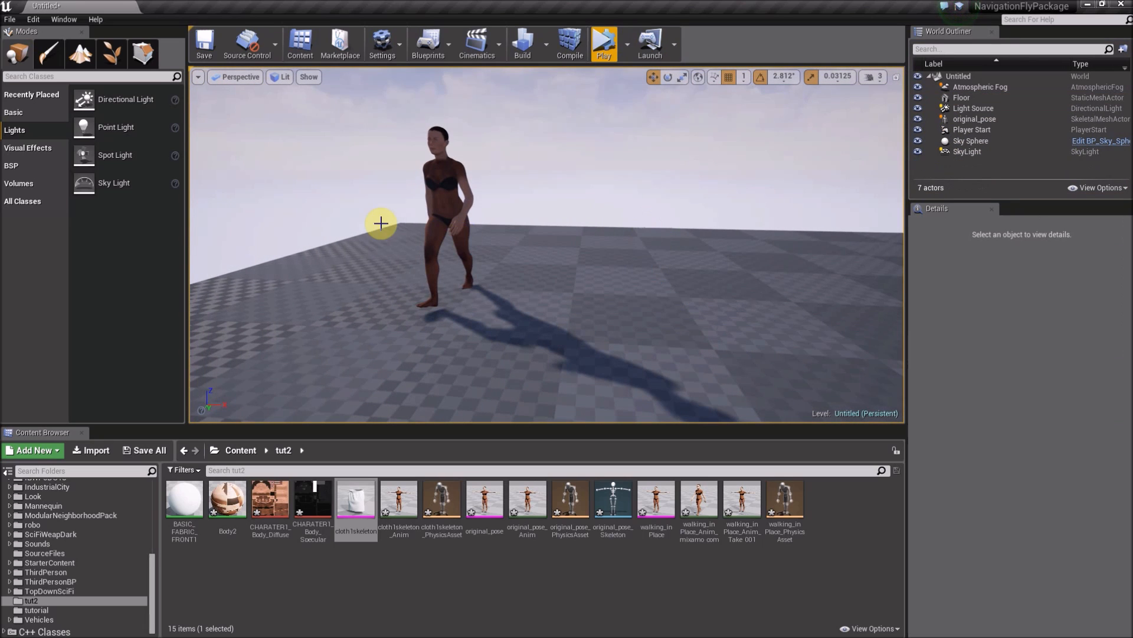
pyautogui.click(441, 206)
pyautogui.press('Delete')
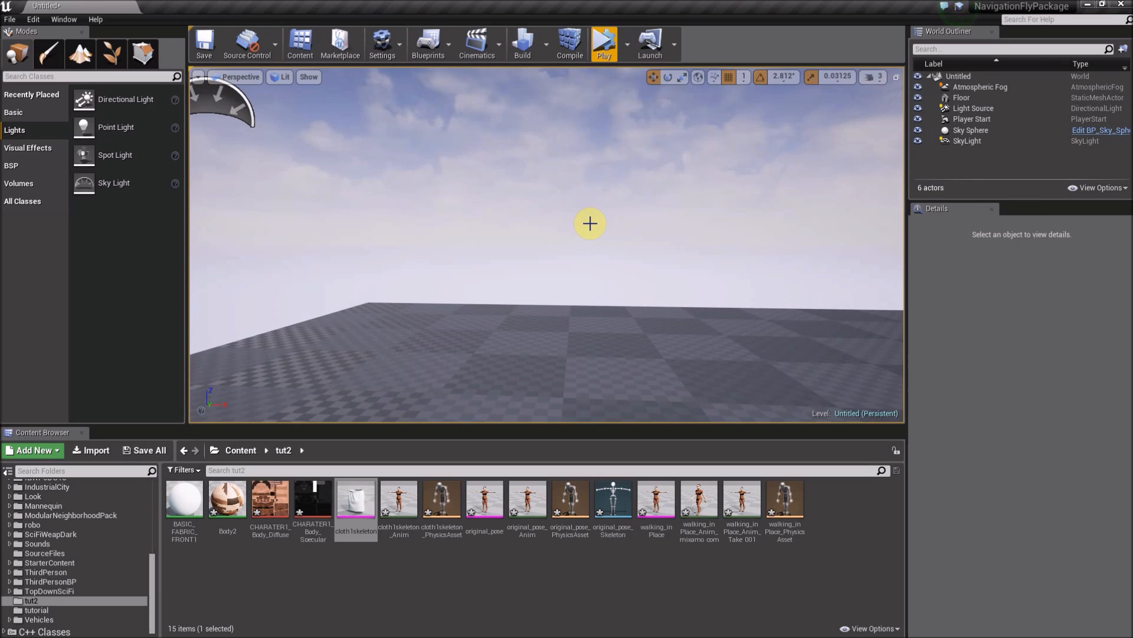
# - Create a Pawn Blueprint Class named eva in the tut2 folder and open it for editing
pyautogui.moveTo(692, 518); pyautogui.dragTo(625, 385)
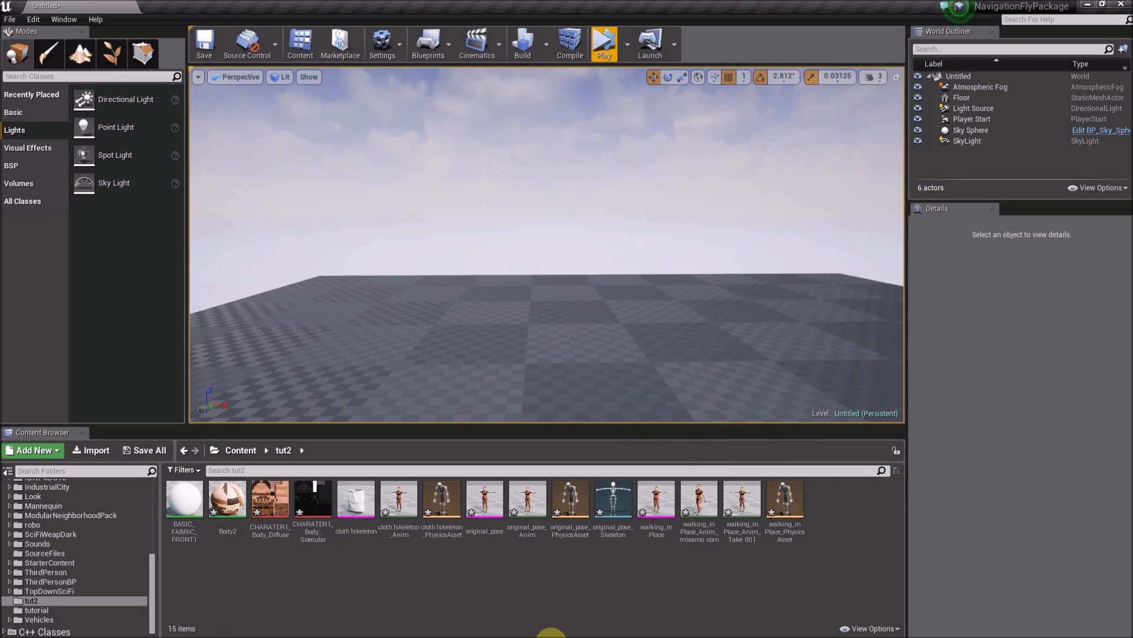
pyautogui.rightClick(461, 581)
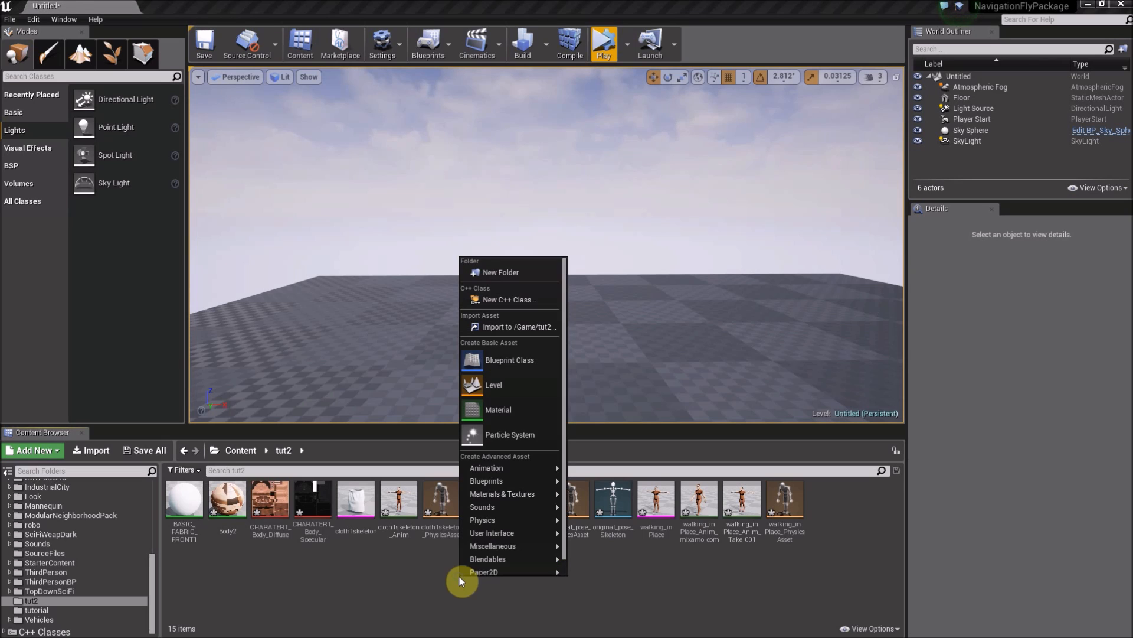
pyautogui.click(536, 359)
pyautogui.click(462, 219)
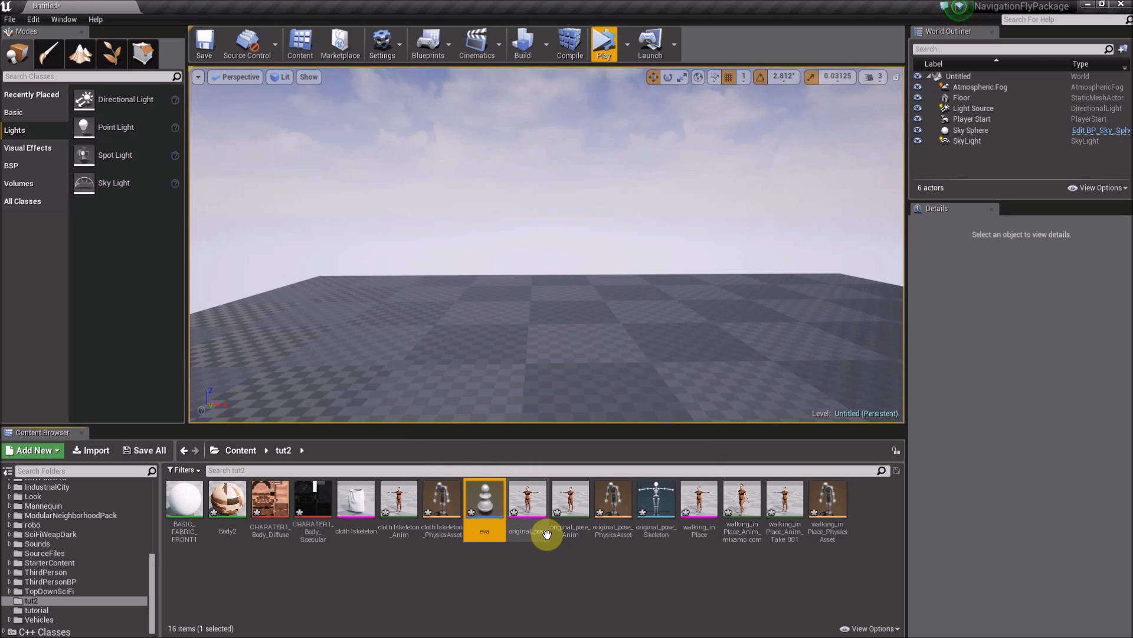
pyautogui.doubleClick(487, 510)
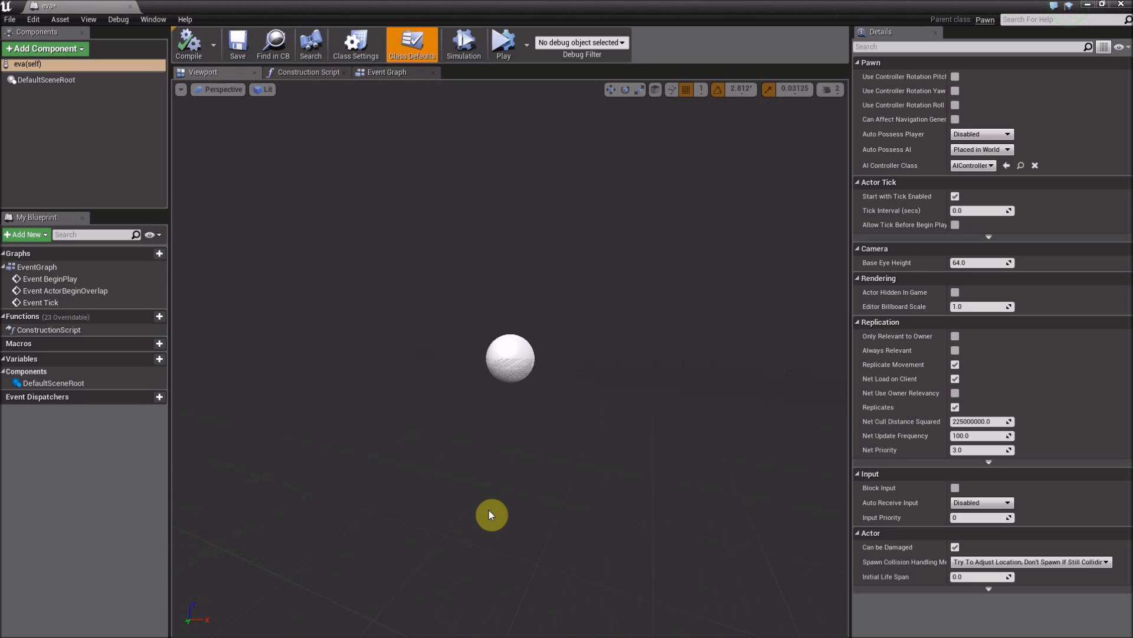
# - Add a Skeletal Mesh component named BasicSkeletal to the eva blueprint and compile it
pyautogui.click(30, 48)
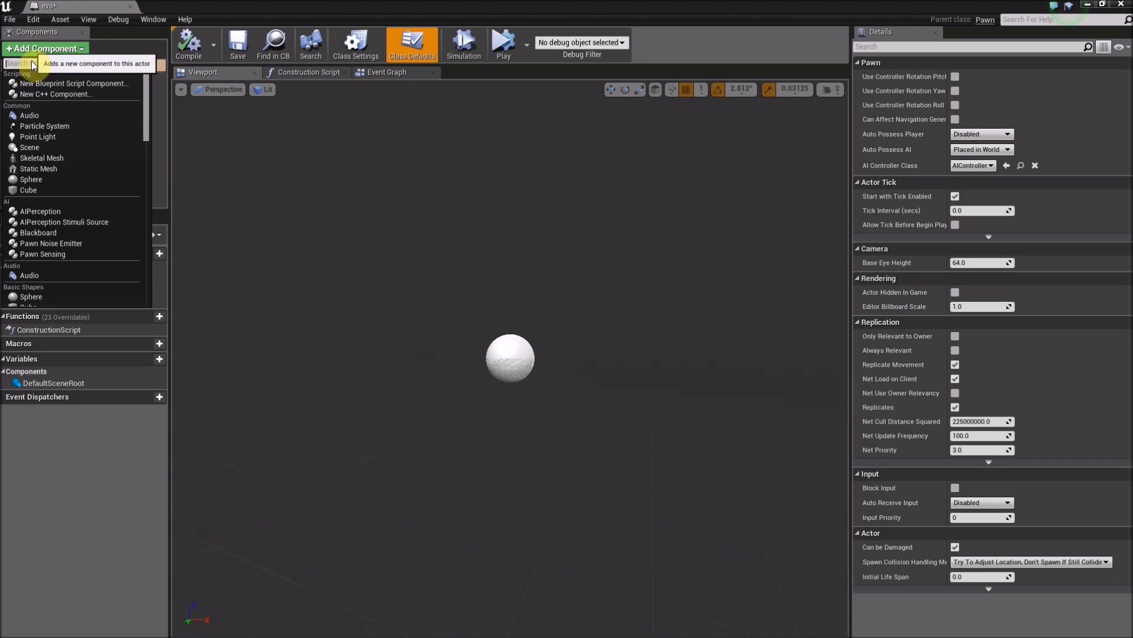
pyautogui.click(68, 158)
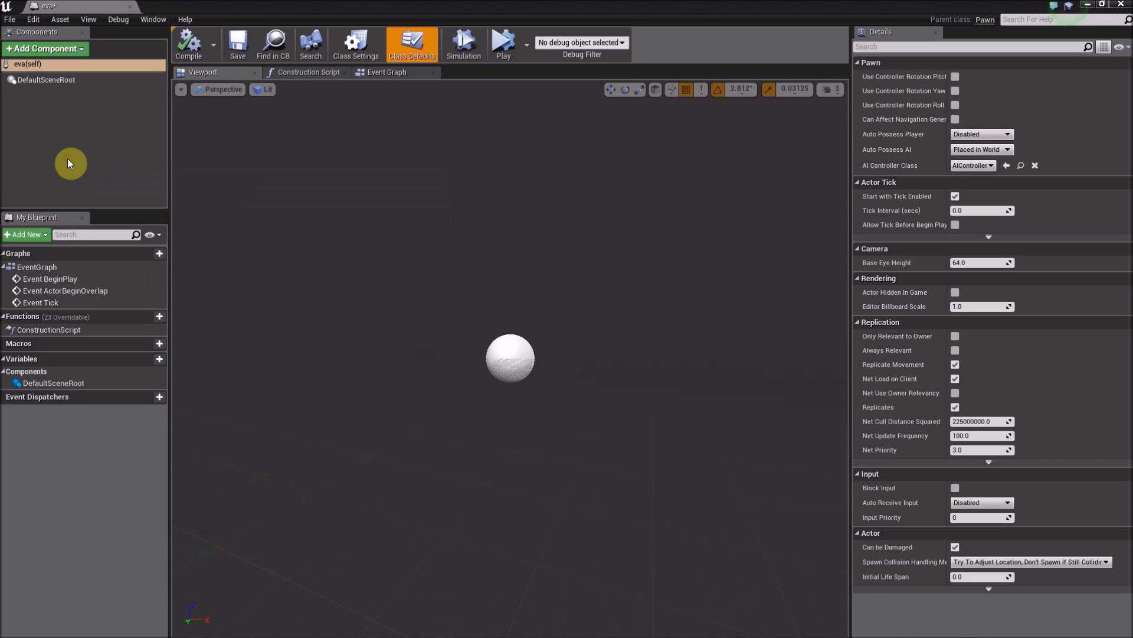
pyautogui.write('Basic')
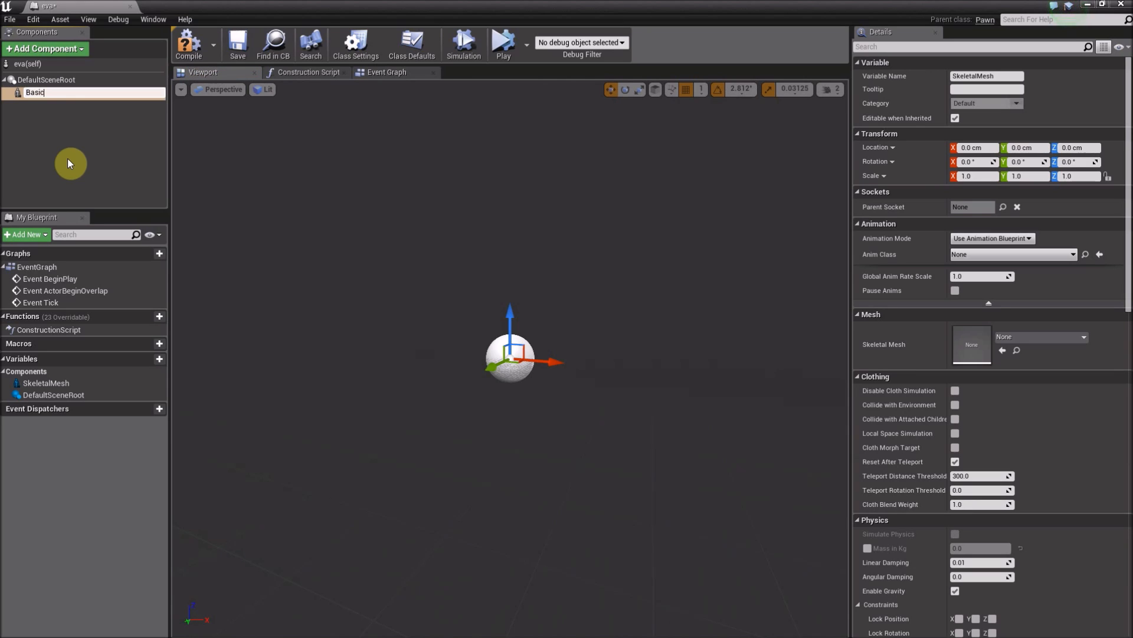
pyautogui.write('Skeletal')
pyautogui.press('Return')
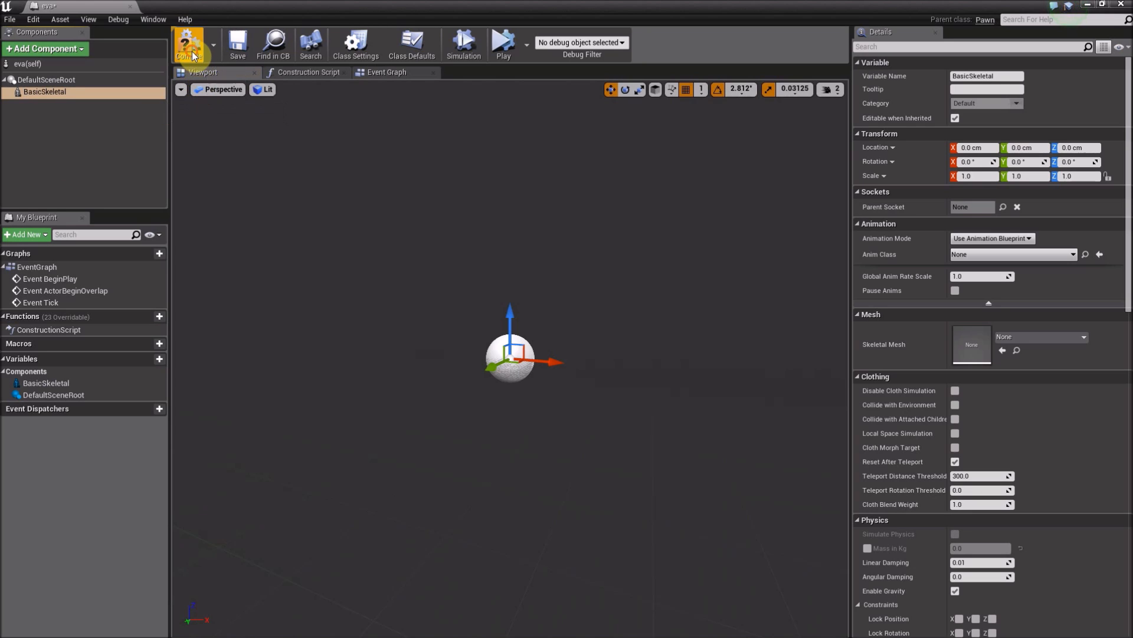
pyautogui.click(190, 51)
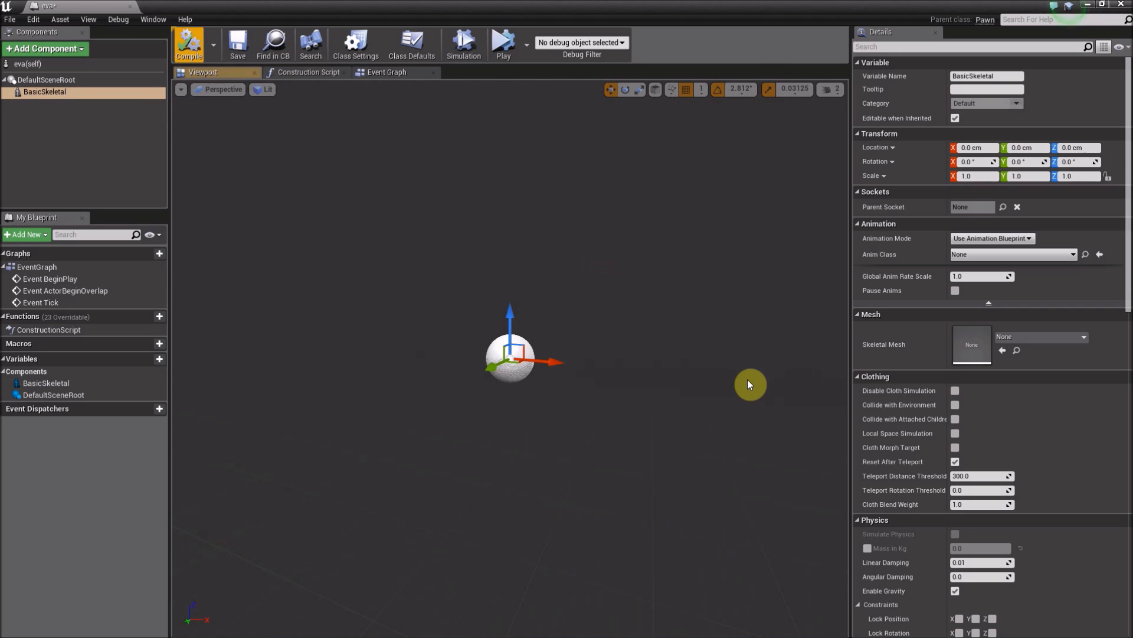
# - Assign the original_pose skeletal mesh to the BasicSkeletal component
pyautogui.click(1023, 337)
pyautogui.write('origina')
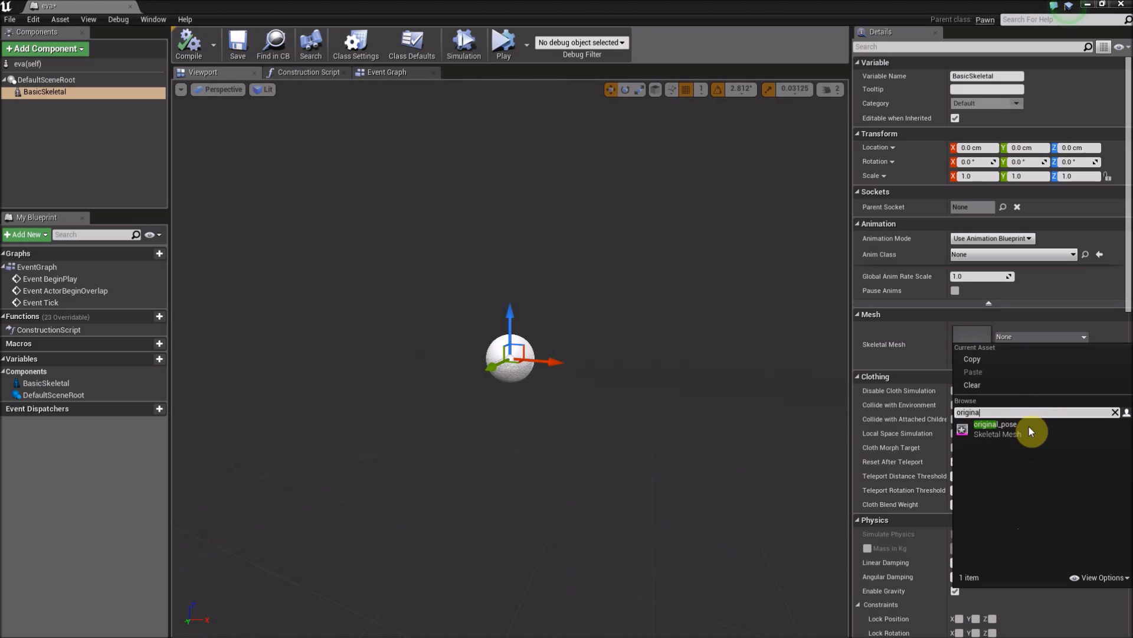
pyautogui.click(1030, 431)
pyautogui.press('w')
pyautogui.moveTo(700, 188)
pyautogui.mouseDown(button='right')
pyautogui.moveTo(700, 130)
pyautogui.moveTo(700, 187)
pyautogui.mouseUp(button='right')
pyautogui.click(828, 91)
pyautogui.click(850, 116)
pyautogui.moveTo(654, 290); pyautogui.dragTo(593, 269, button='right')
pyautogui.press('s')
# - Add a second Skeletal Mesh component named cloth1 under the scene root and compile the blueprint
pyautogui.click(119, 126)
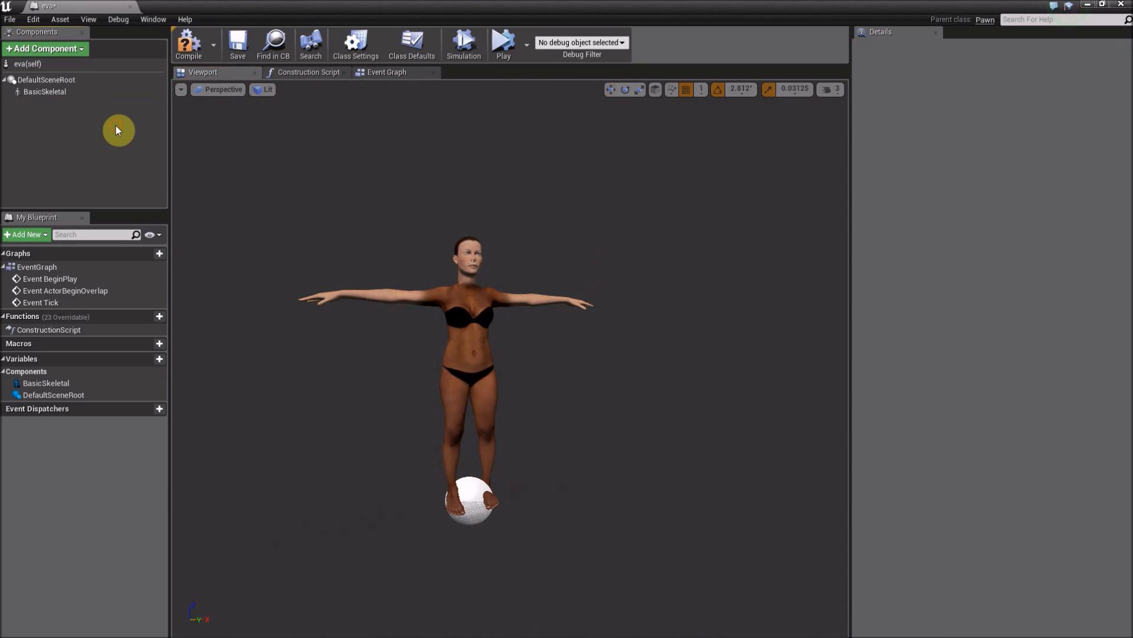
pyautogui.click(81, 51)
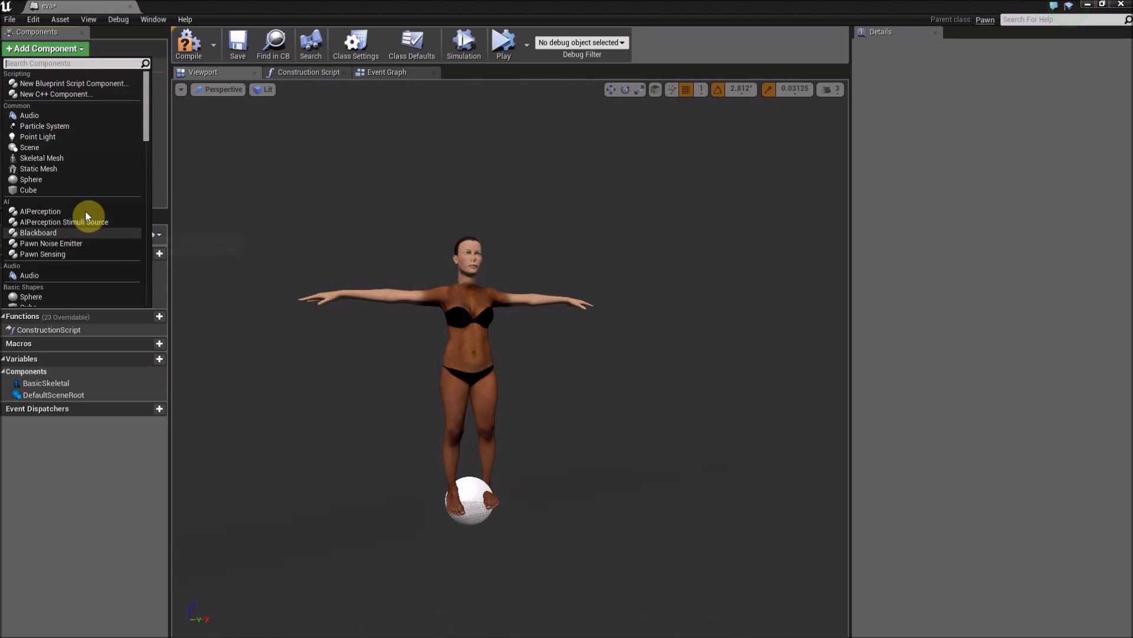
pyautogui.click(68, 158)
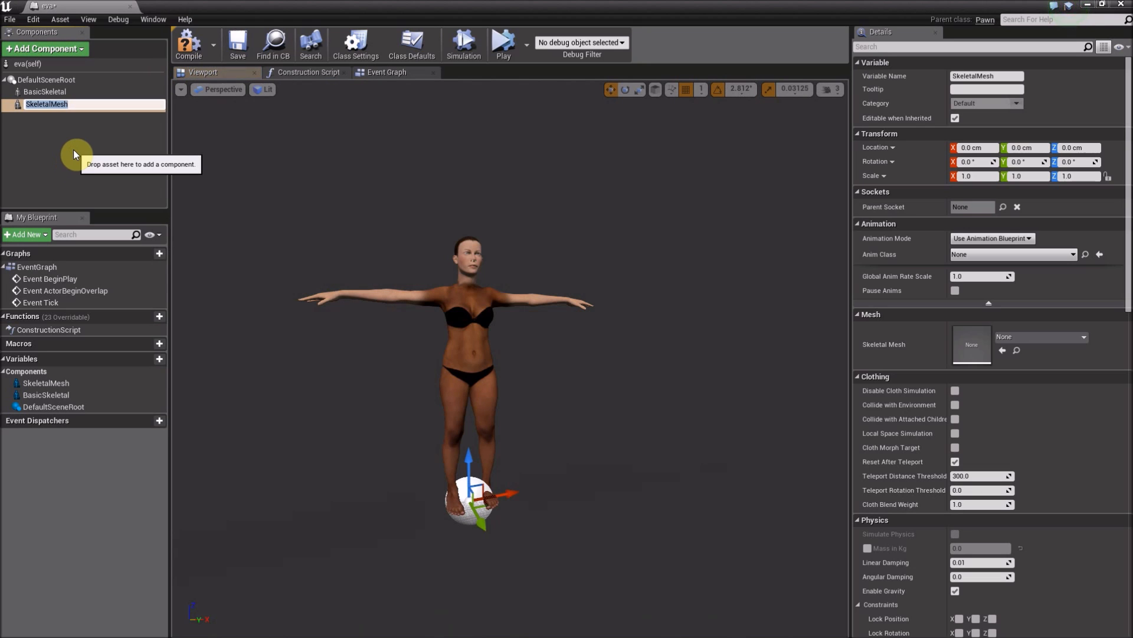
pyautogui.write('cloth')
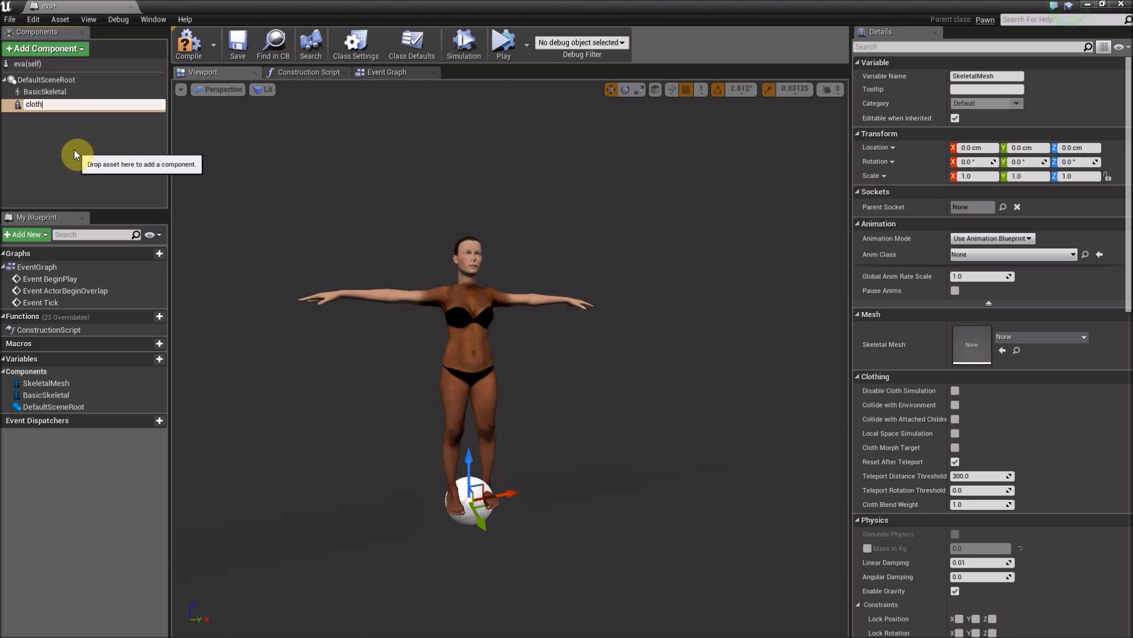
pyautogui.write('1')
pyautogui.press('Return')
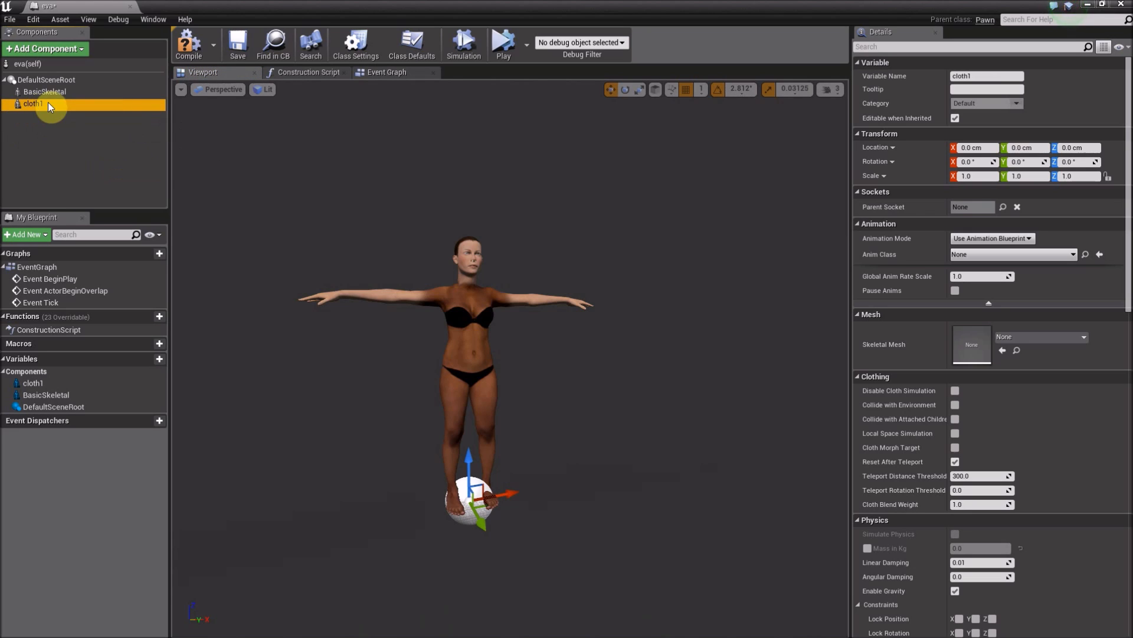
pyautogui.click(190, 42)
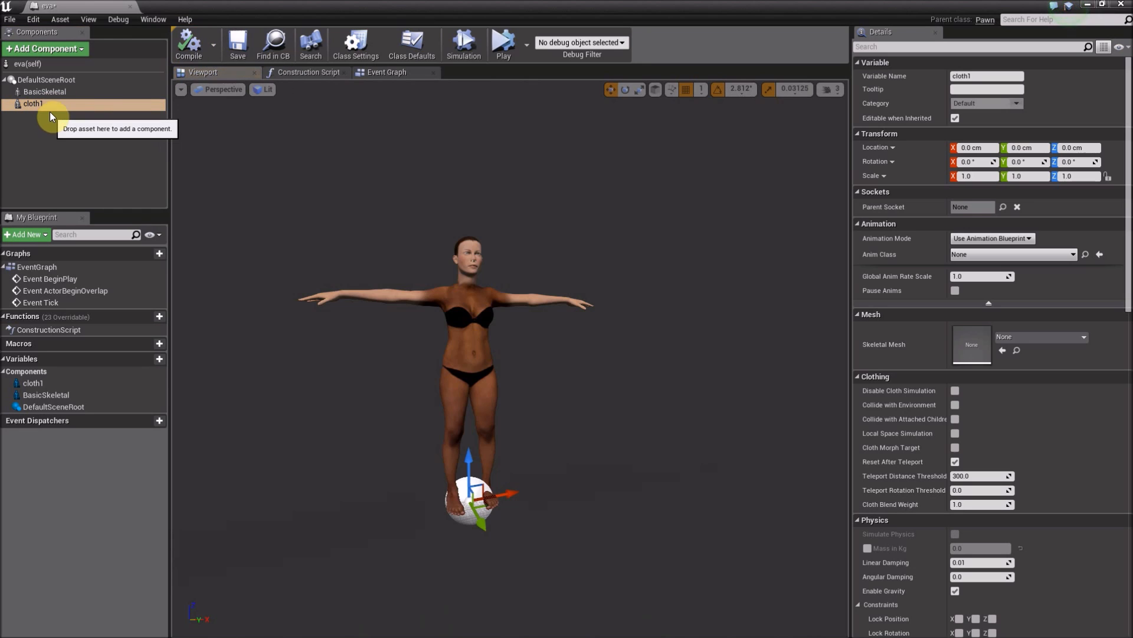
# - Assign the cloth1skeleton skeletal mesh to the cloth1 component and save the blueprint
pyautogui.click(1019, 336)
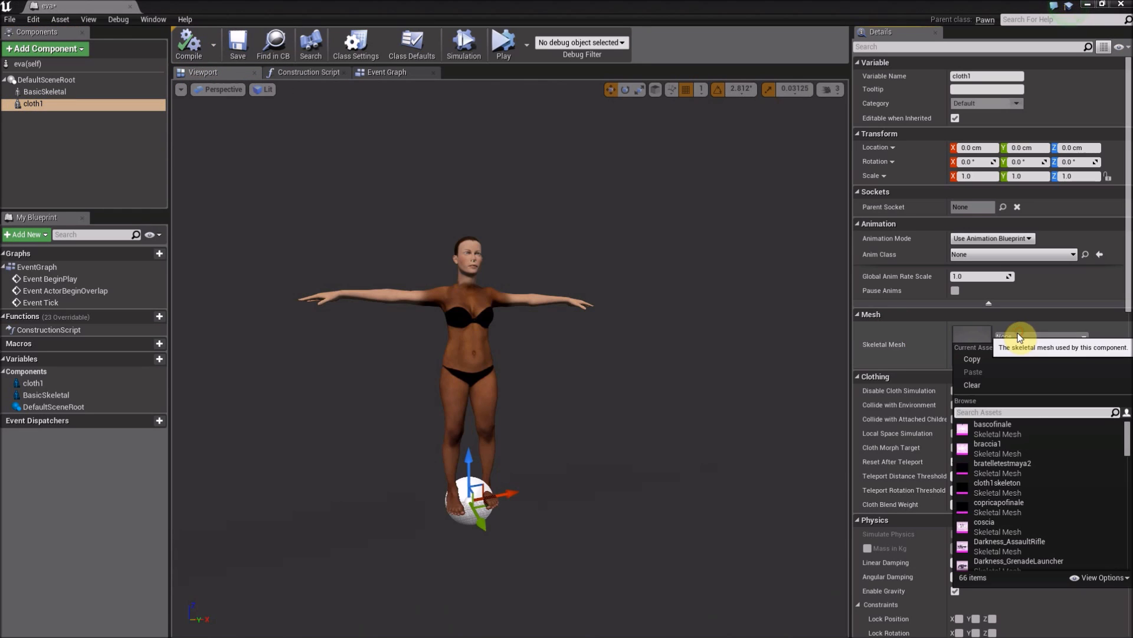
pyautogui.click(1003, 412)
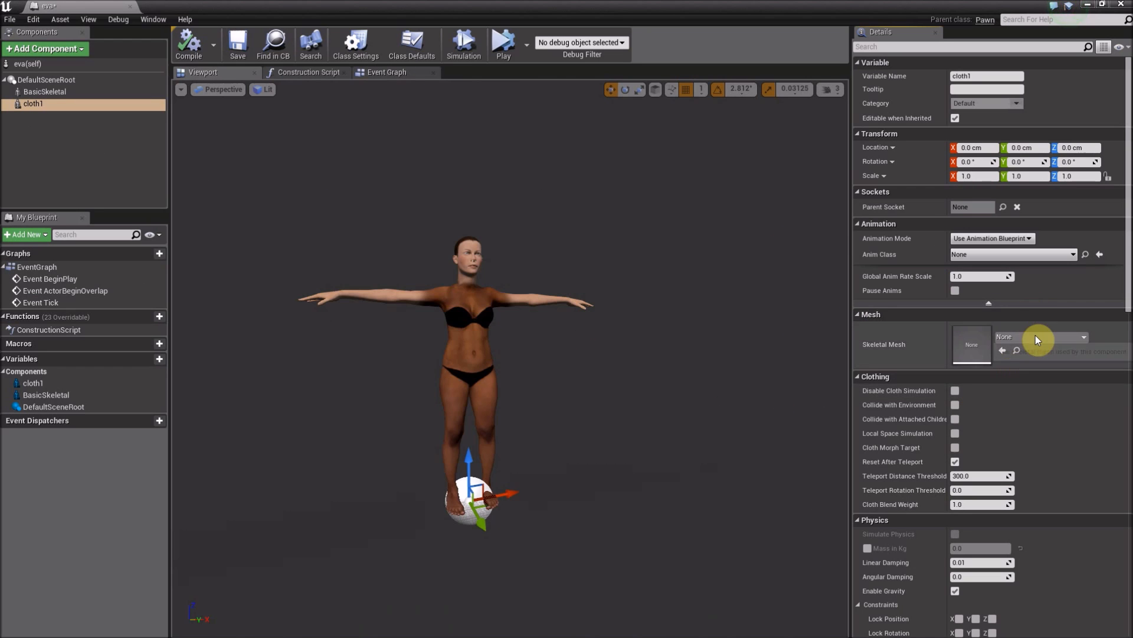
pyautogui.click(1035, 336)
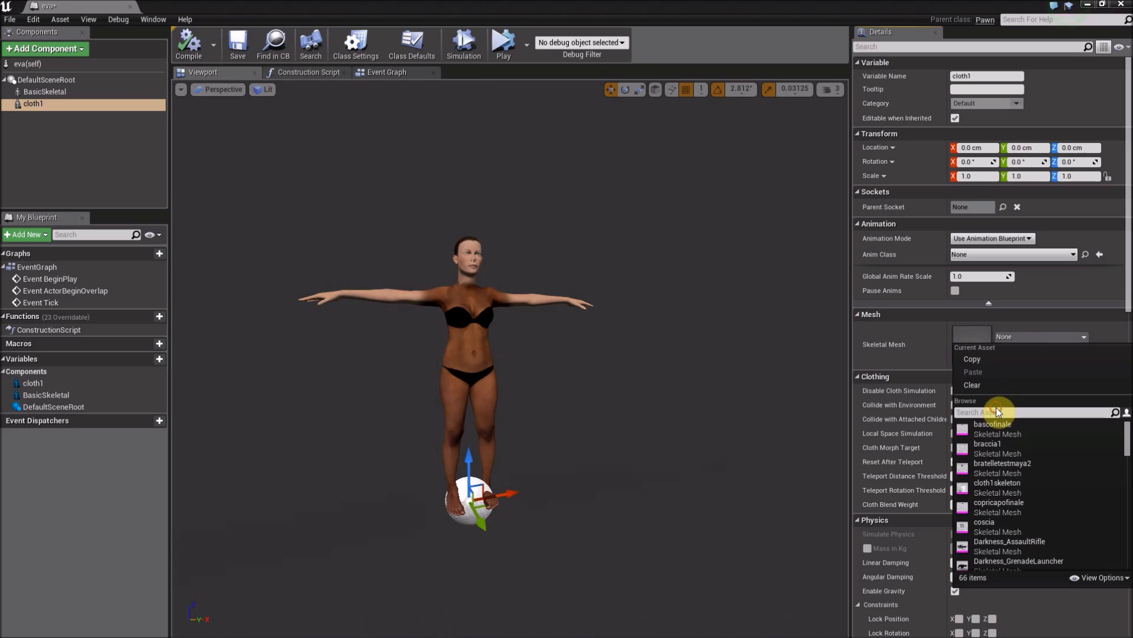
pyautogui.write('cloi')
pyautogui.click(1027, 339)
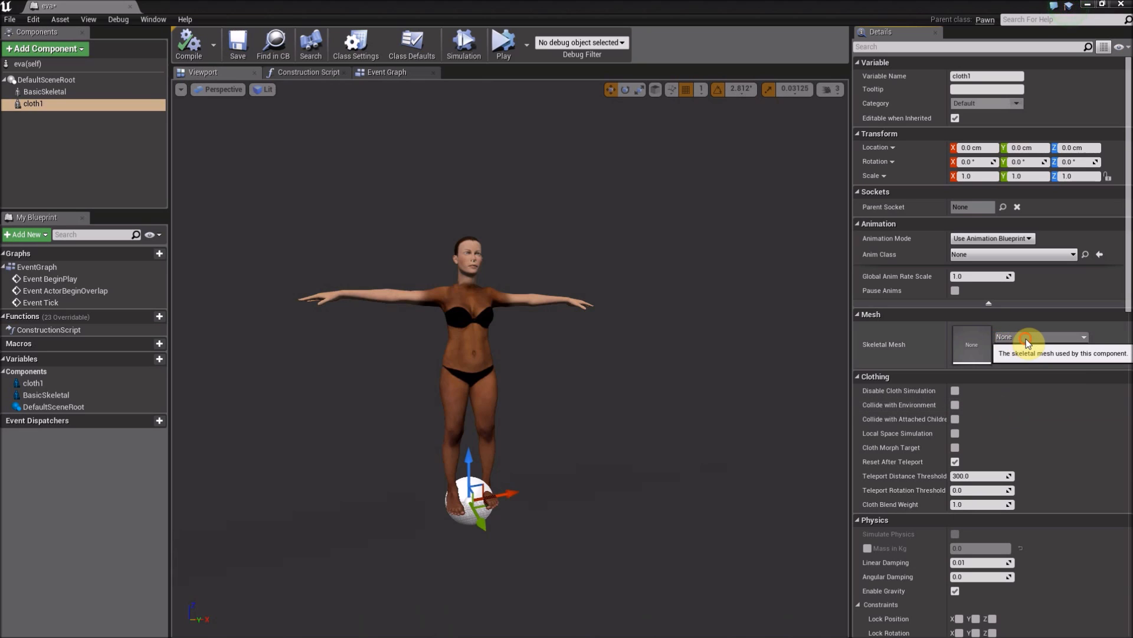
pyautogui.click(1025, 339)
pyautogui.click(1027, 341)
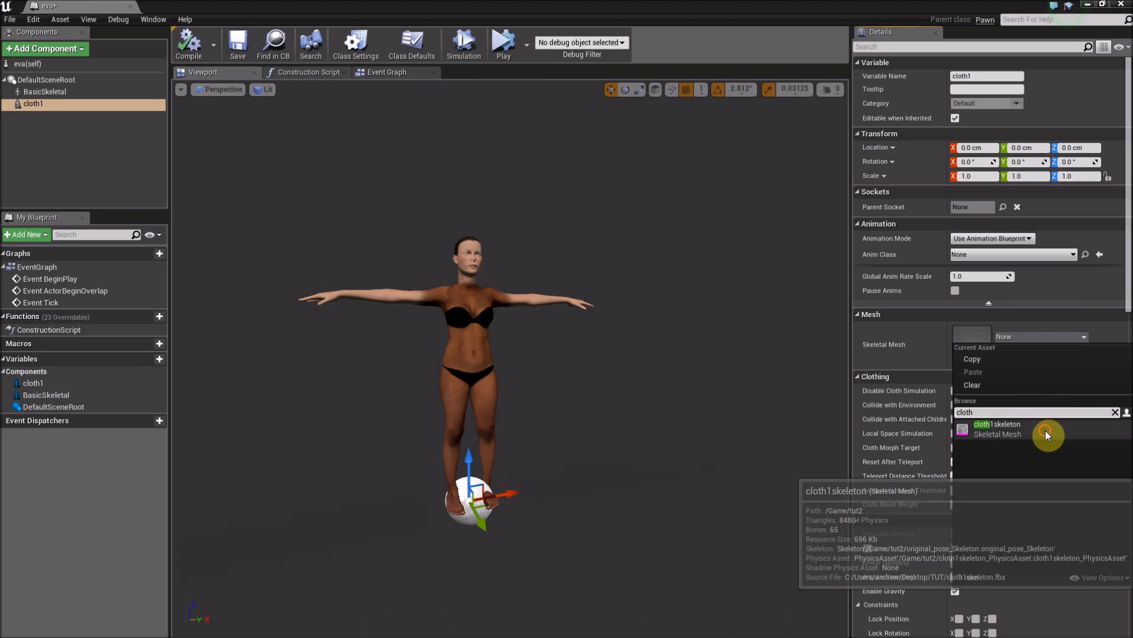
pyautogui.click(1046, 433)
pyautogui.moveTo(637, 426); pyautogui.dragTo(460, 314, button='right')
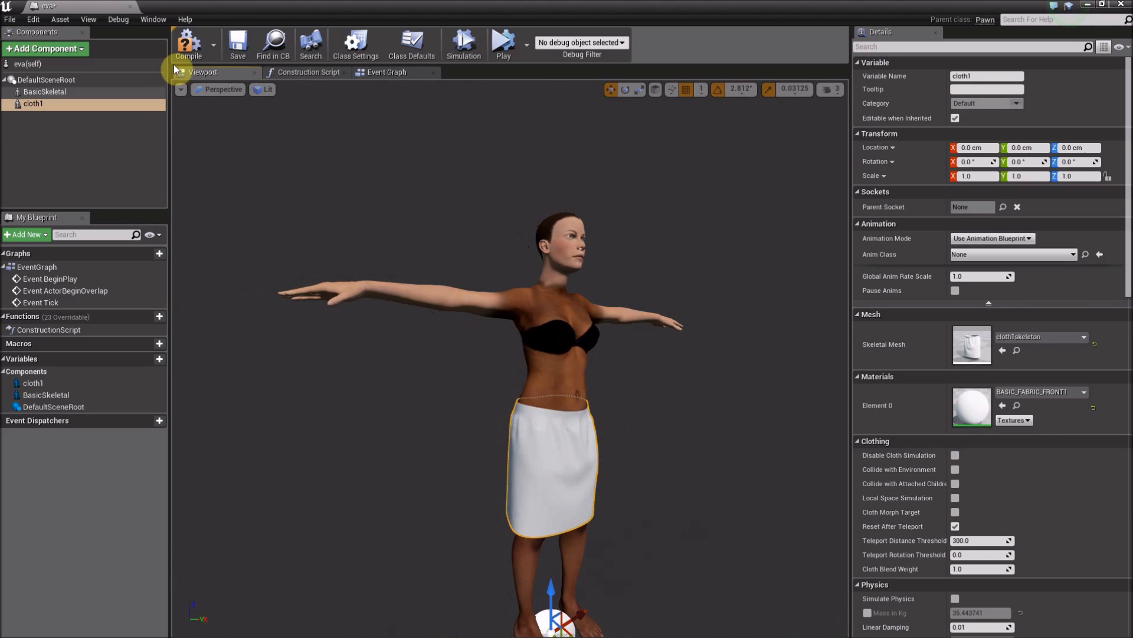
pyautogui.click(237, 44)
# - Set BasicSkeletal to Use Animation Asset and assign the walking_inPlace_Anim_mixamo_com animation to it
pyautogui.moveTo(649, 338); pyautogui.dragTo(679, 283, button='right')
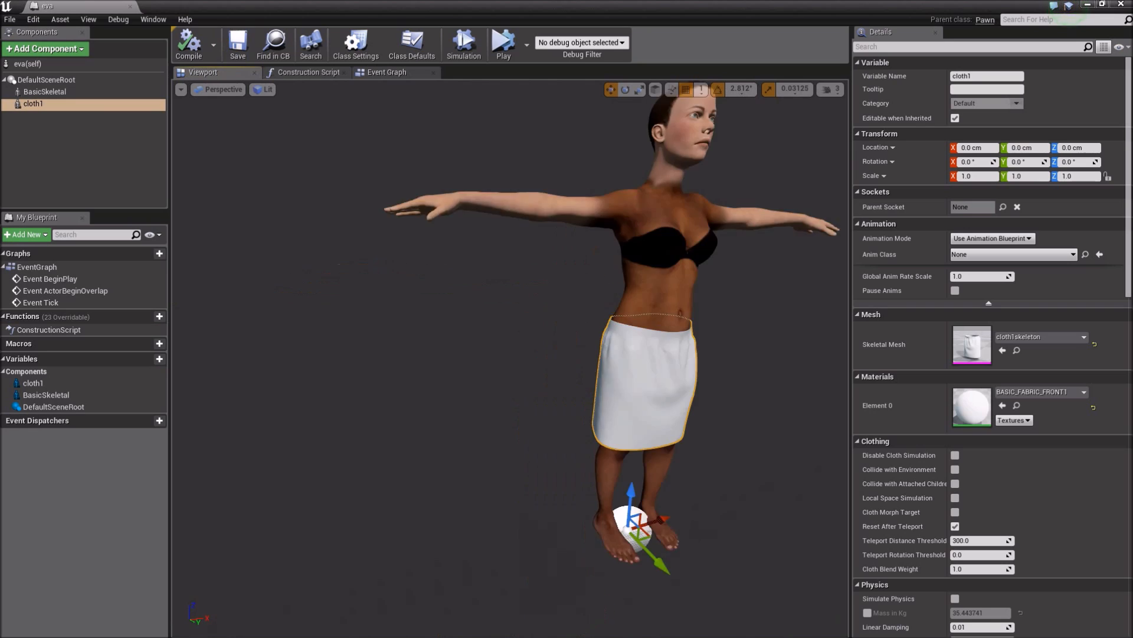
pyautogui.scroll(-3, 649, 318)
pyautogui.click(70, 92)
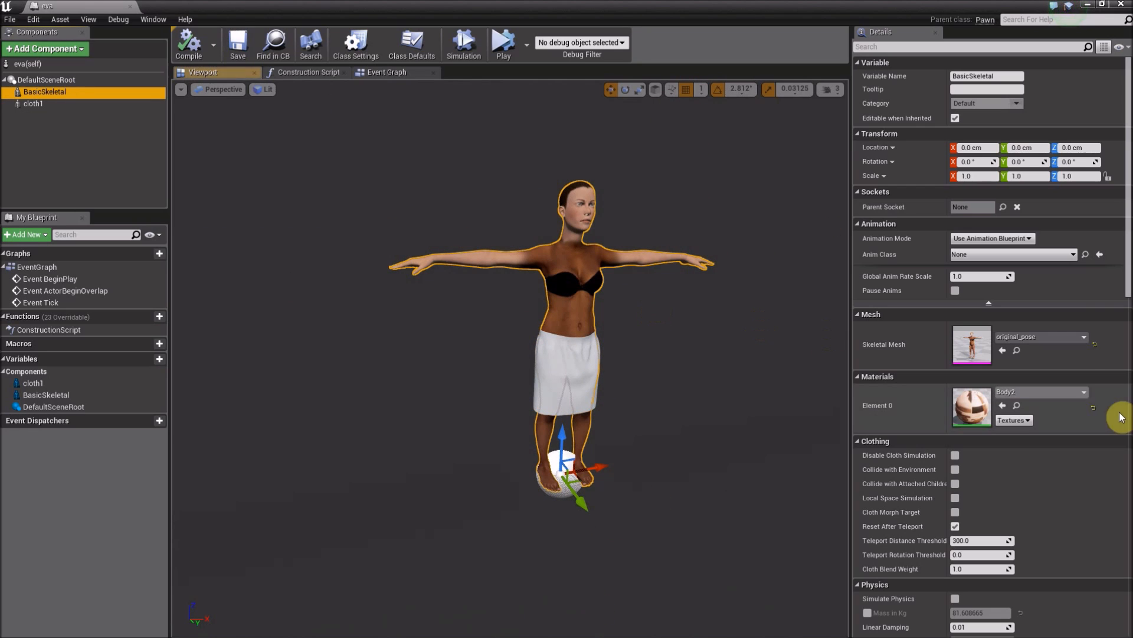
pyautogui.click(1026, 239)
pyautogui.click(1003, 257)
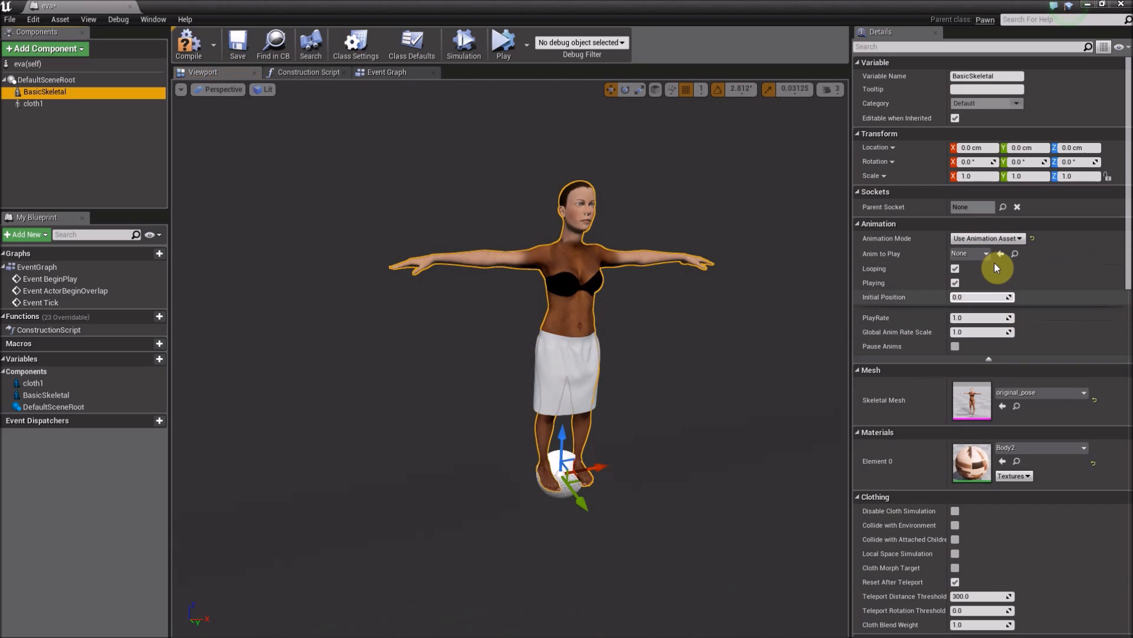
pyautogui.click(986, 253)
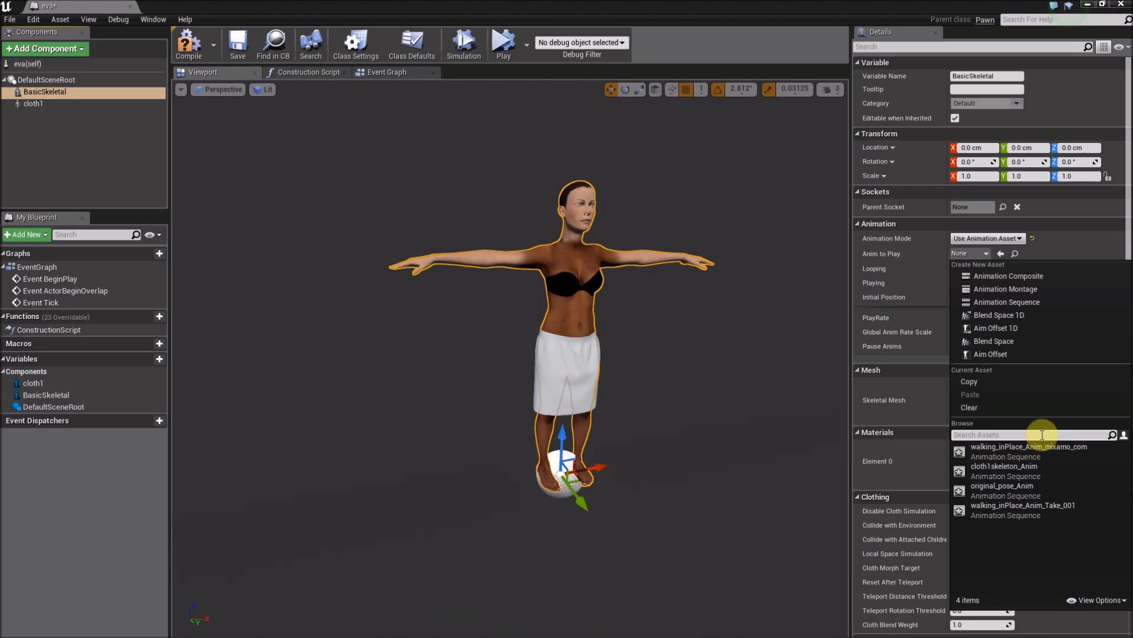
pyautogui.click(1082, 448)
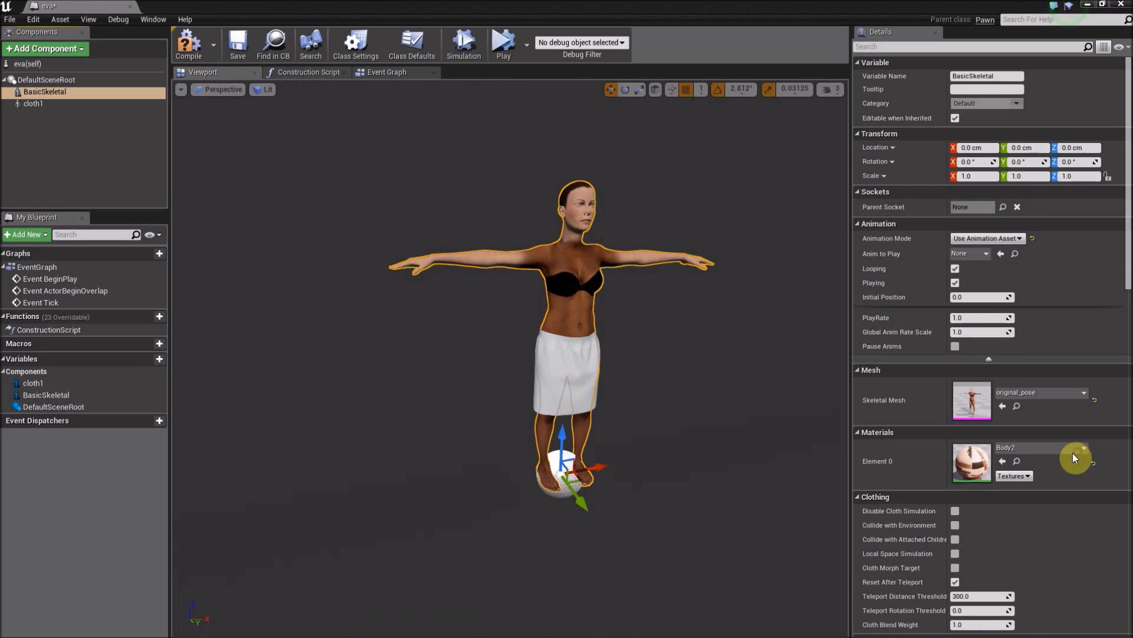
# - Set the cloth1 component to Use Animation Asset with the walking_inPlace_Anim_mixamo_com animation
pyautogui.click(37, 109)
pyautogui.click(980, 238)
pyautogui.click(1019, 256)
pyautogui.click(969, 253)
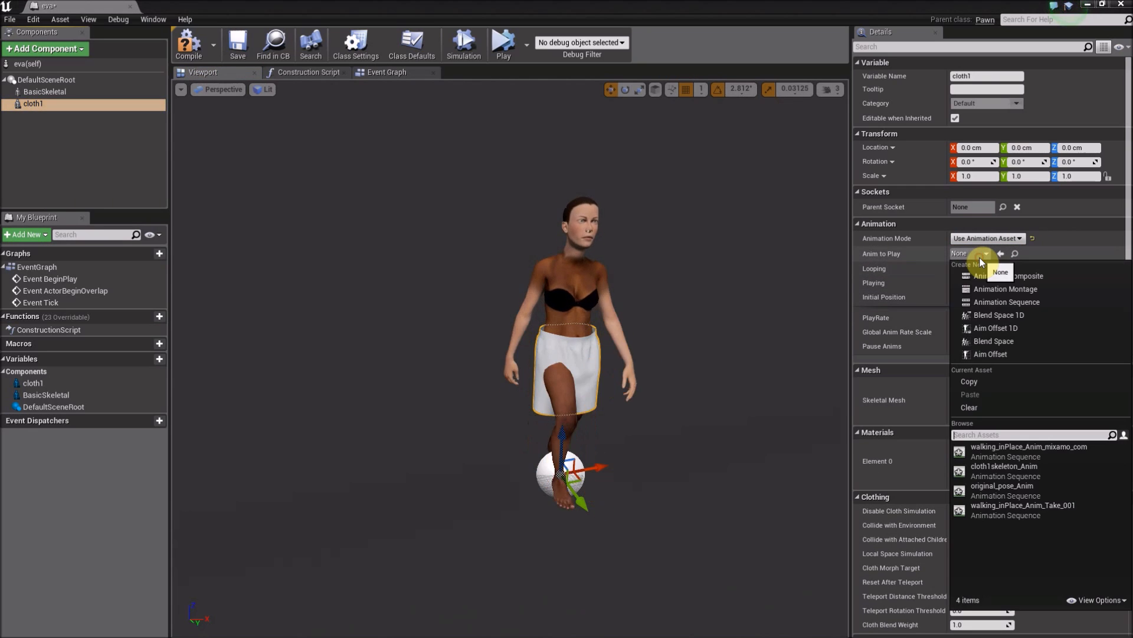
pyautogui.click(1065, 450)
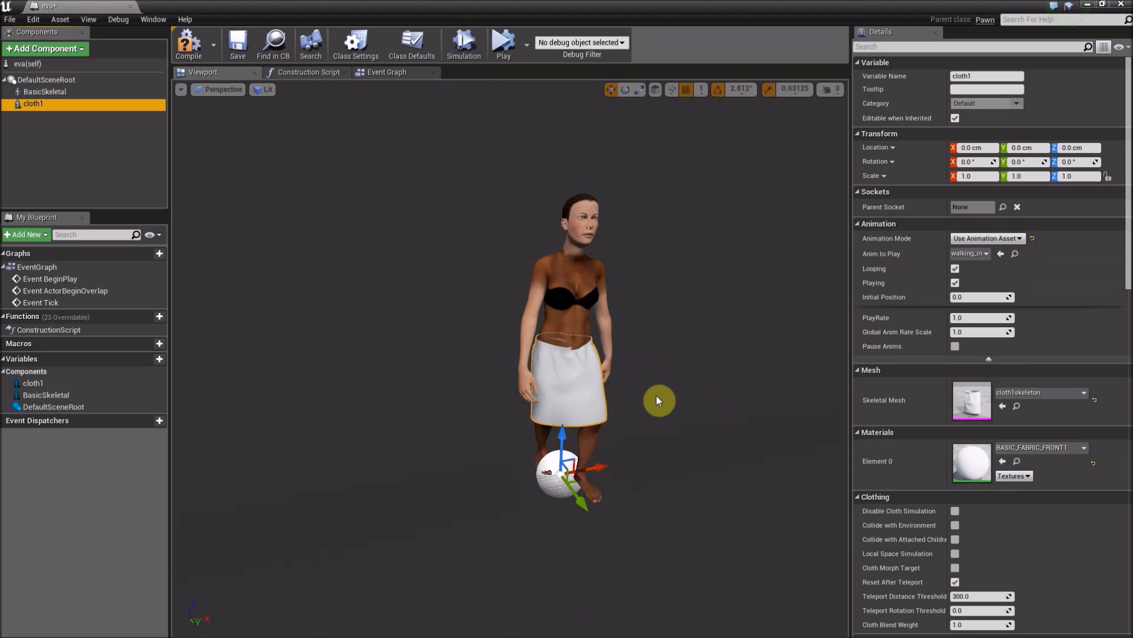
pyautogui.keyDown('alt'); pyautogui.moveTo(516, 374); pyautogui.dragTo(576, 394); pyautogui.keyUp('alt')
# - Compile and save the eva blueprint and close its editor
pyautogui.click(189, 43)
pyautogui.click(237, 43)
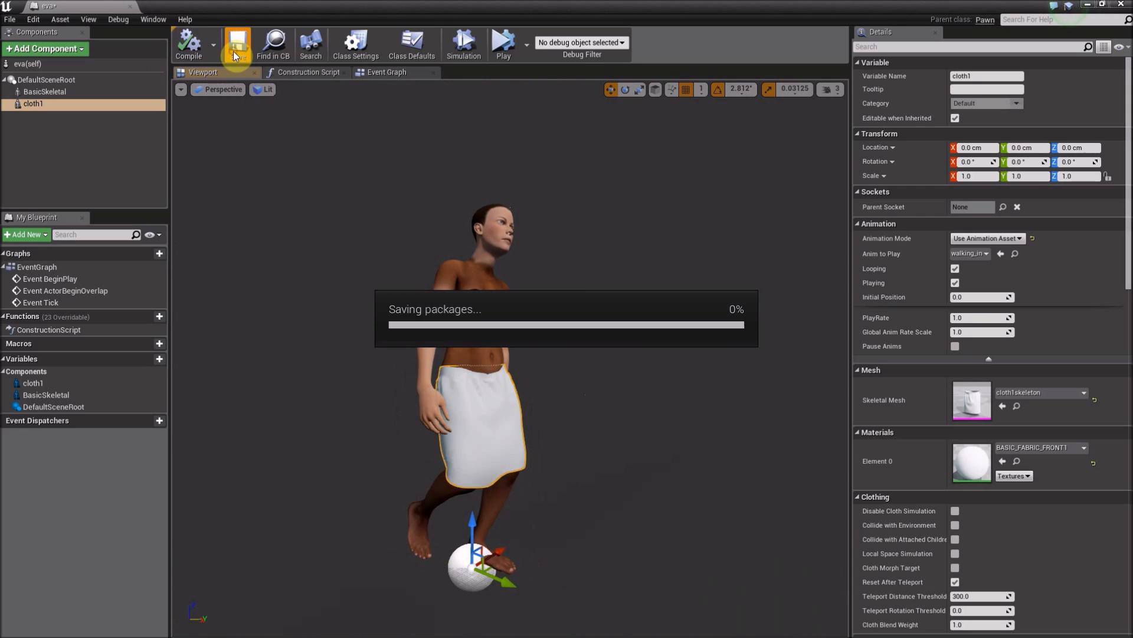
pyautogui.click(131, 6)
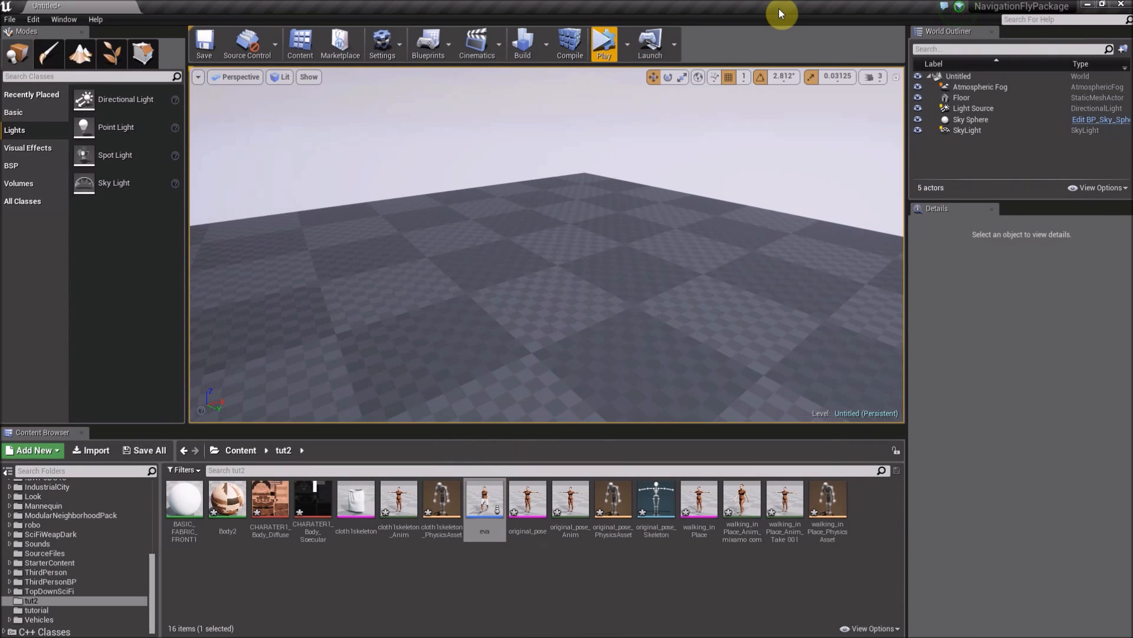
# - Place the eva blueprint on the floor of the level
pyautogui.moveTo(547, 244); pyautogui.dragTo(475, 258, button='right')
pyautogui.moveTo(480, 505); pyautogui.dragTo(562, 274)
pyautogui.moveTo(561, 275); pyautogui.dragTo(611, 259, button='right')
# - Simulate the level with the Gameplay Debug Tool shown and examine the walking character's skirt from the front and side
pyautogui.click(605, 50)
pyautogui.press("'")
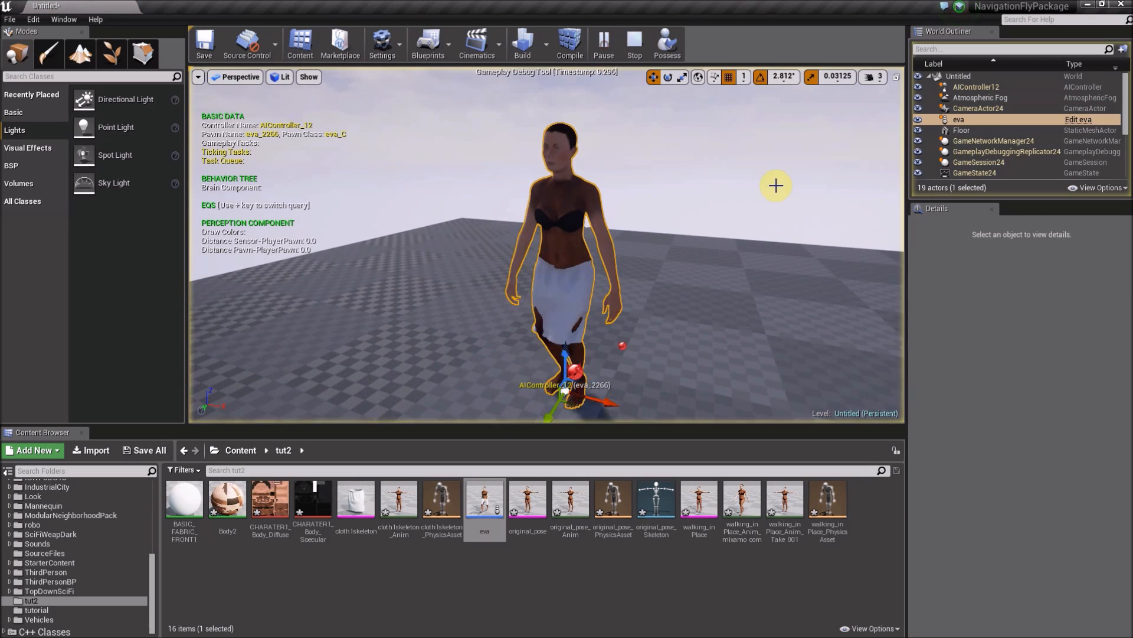
pyautogui.moveTo(709, 180)
pyautogui.mouseDown(button='right')
pyautogui.moveTo(729, 155)
pyautogui.moveTo(708, 180)
pyautogui.mouseUp(button='right')
pyautogui.moveTo(656, 336); pyautogui.dragTo(691, 327, button='right')
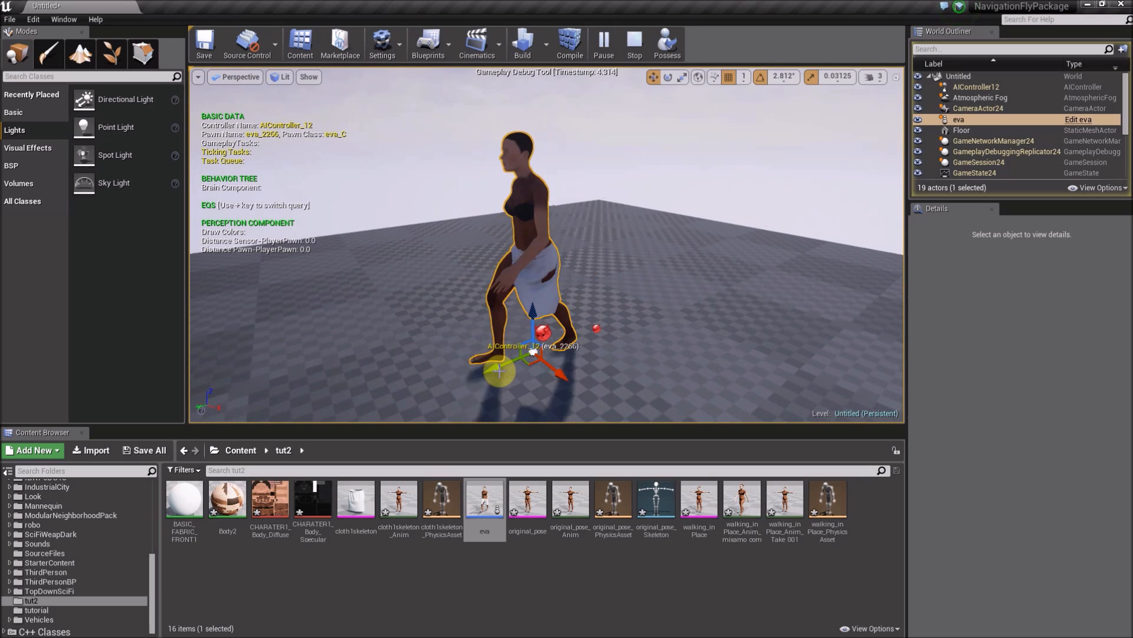
# - Move the eva actor back and forth along its green Y axis during the simulation to test how the skirt reacts
pyautogui.moveTo(560, 353); pyautogui.dragTo(456, 420)
pyautogui.moveTo(578, 391); pyautogui.dragTo(475, 420)
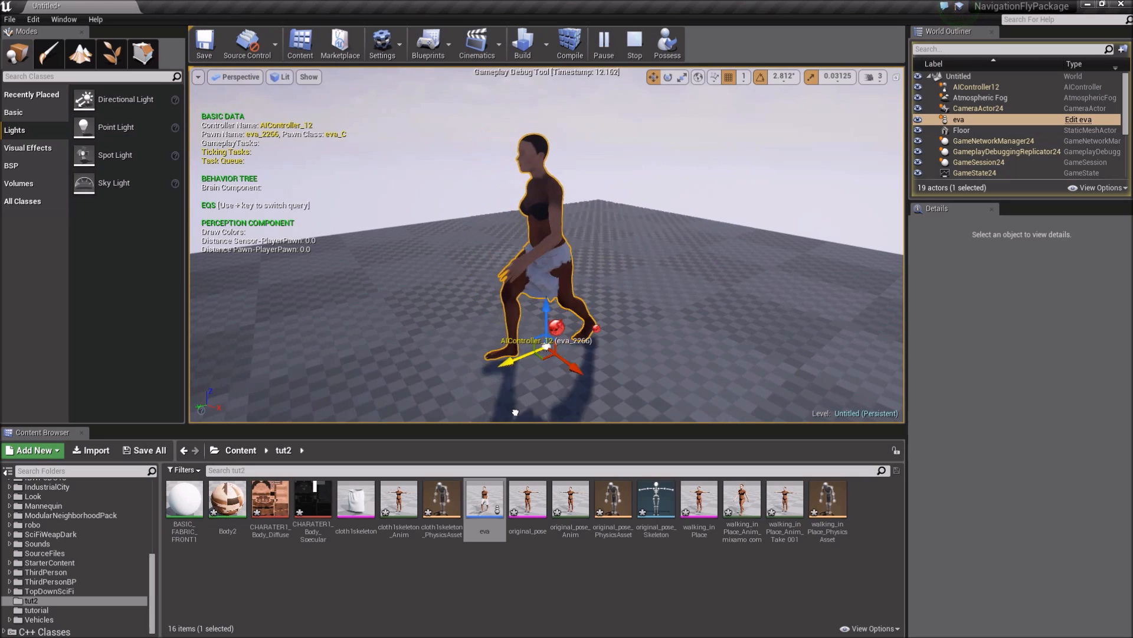
pyautogui.moveTo(552, 365); pyautogui.dragTo(617, 144, button='right')
pyautogui.scroll(-5, 658, 327)
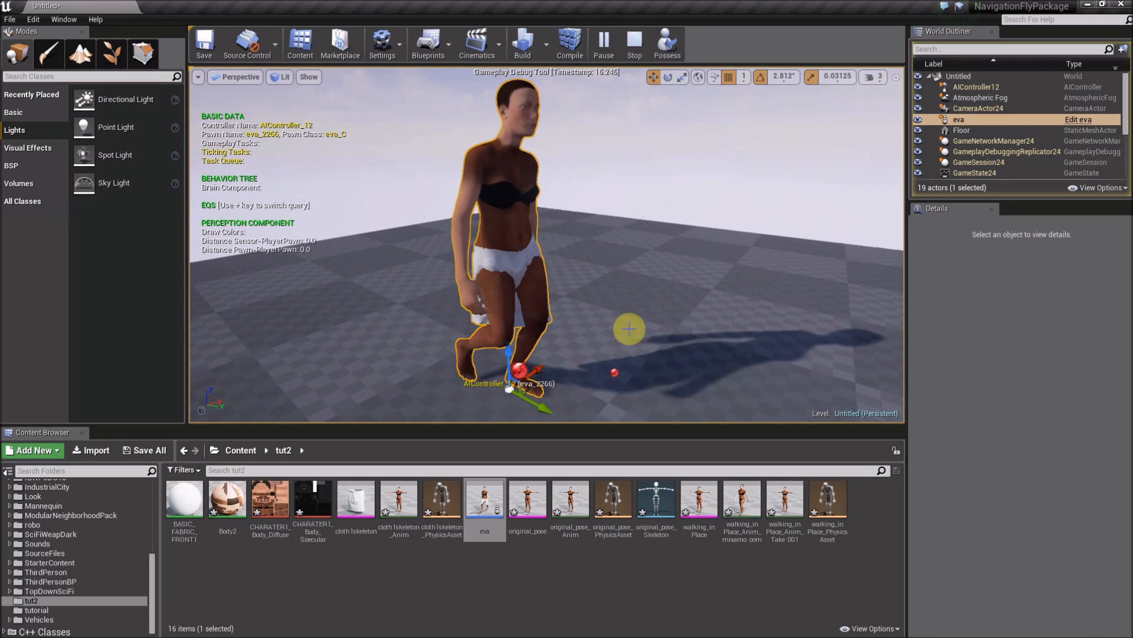
# - Deselect the eva actor and examine the walking character and its skirt in a full-screen viewport, and restore the normal layout
pyautogui.click(608, 291)
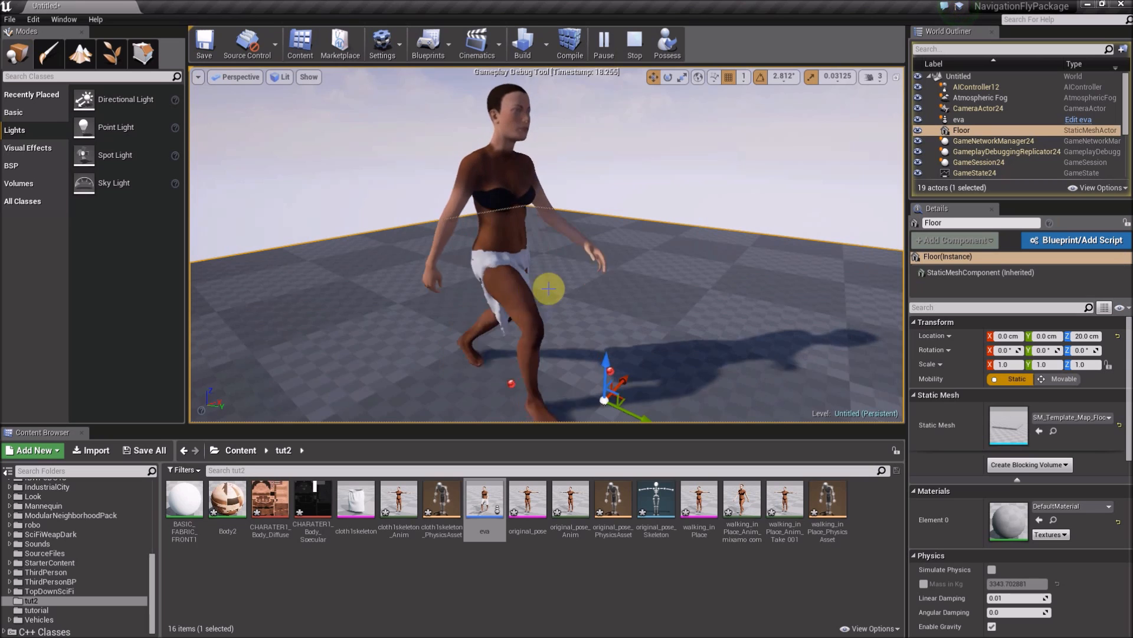
pyautogui.press('F11')
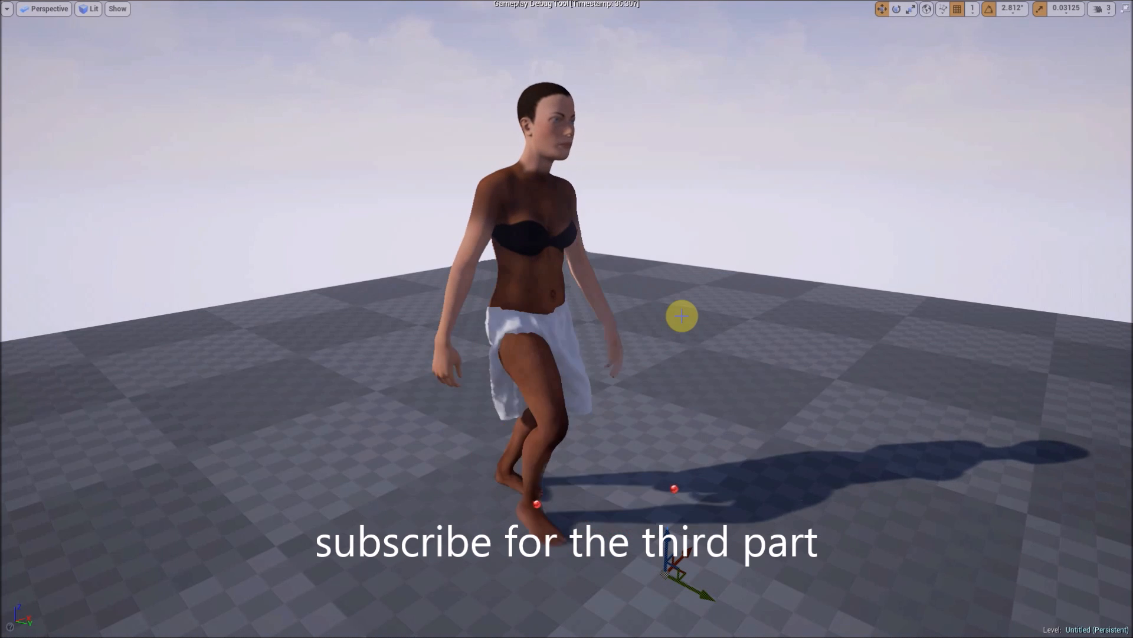
pyautogui.moveTo(691, 305); pyautogui.dragTo(678, 296, button='right')
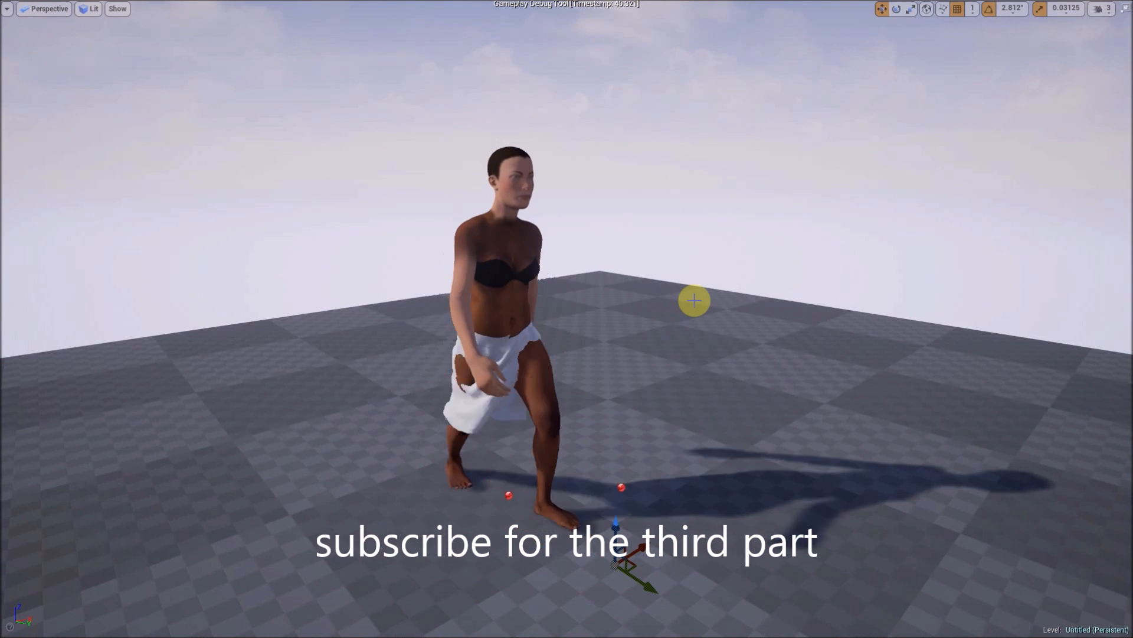
pyautogui.press('F11')
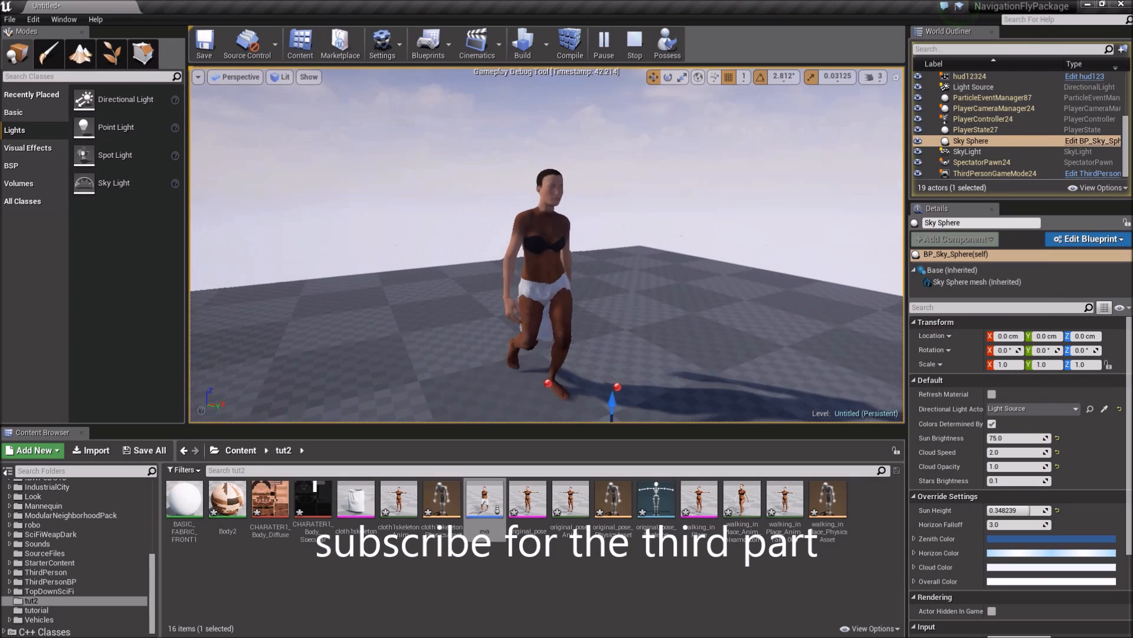